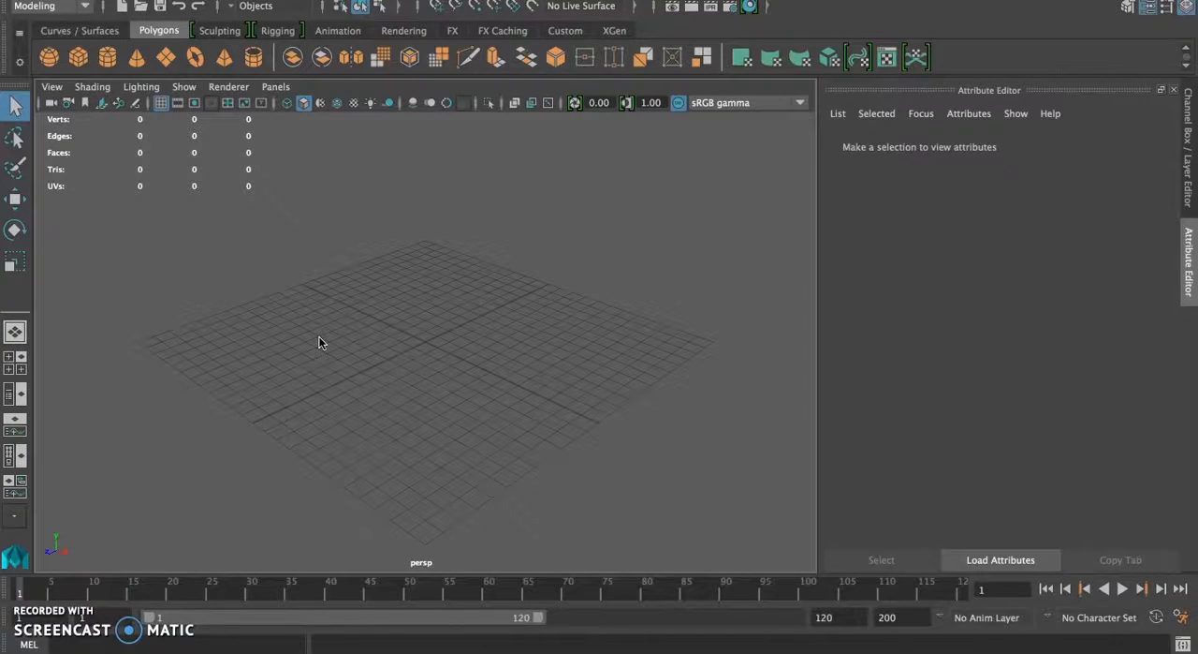
# Step: Practise viewing the empty perspective grid from several angles and distances
pyautogui.click(225, 349)
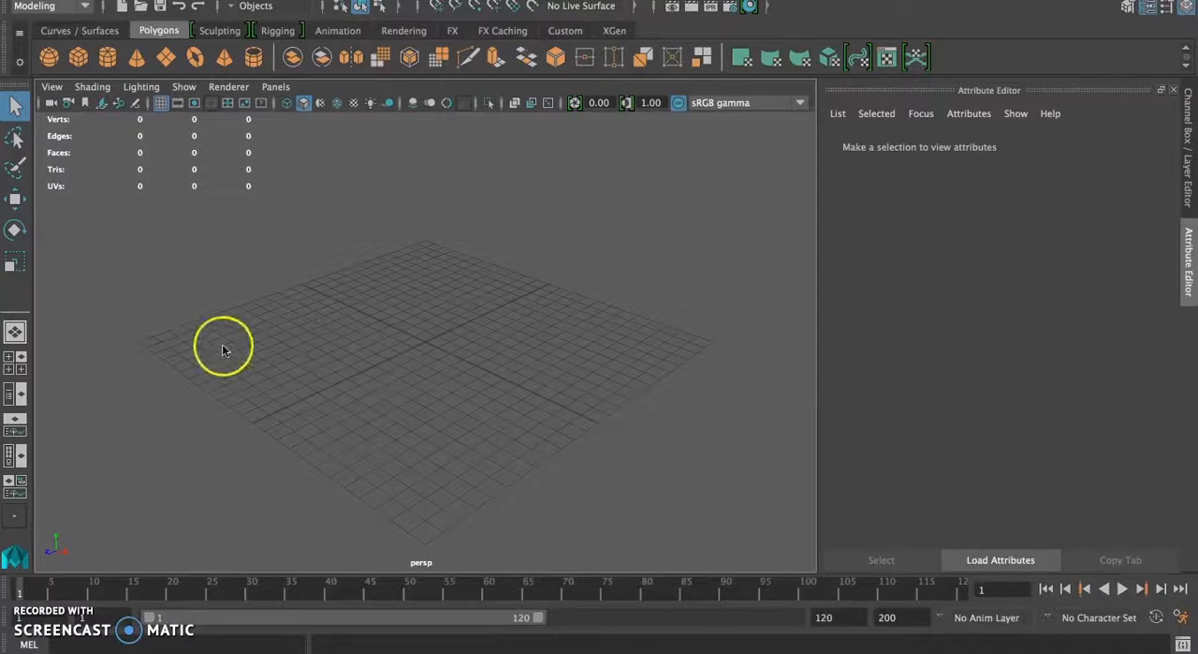
pyautogui.click(436, 332)
pyautogui.click(394, 337)
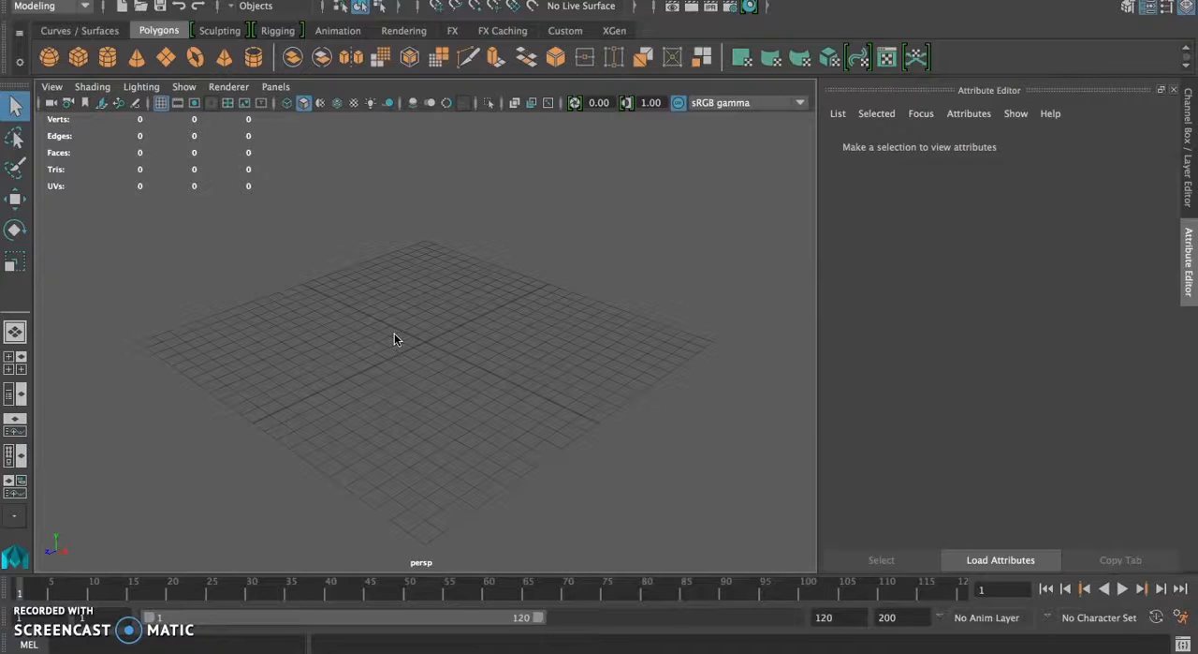
pyautogui.click(382, 347)
pyautogui.moveTo(356, 337)
pyautogui.keyDown('alt'); pyautogui.mouseDown()
pyautogui.moveTo(388, 335)
pyautogui.moveTo(390, 314)
pyautogui.moveTo(358, 328)
pyautogui.moveTo(468, 334)
pyautogui.moveTo(380, 299)
pyautogui.moveTo(378, 367)
pyautogui.moveTo(494, 341)
pyautogui.moveTo(404, 310)
pyautogui.moveTo(387, 358)
pyautogui.moveTo(489, 308)
pyautogui.moveTo(339, 320)
pyautogui.moveTo(350, 347)
pyautogui.moveTo(365, 346)
pyautogui.mouseUp(); pyautogui.keyUp('alt')
pyautogui.moveTo(365, 342); pyautogui.dragTo(408, 334, button='right')
pyautogui.scroll(-3, 377, 337)
pyautogui.keyDown('alt'); pyautogui.moveTo(376, 337); pyautogui.dragTo(473, 322, button='middle'); pyautogui.keyUp('alt')
pyautogui.keyDown('alt'); pyautogui.moveTo(473, 322); pyautogui.dragTo(375, 315); pyautogui.keyUp('alt')
pyautogui.keyDown('alt'); pyautogui.moveTo(376, 315); pyautogui.dragTo(376, 331, button='middle'); pyautogui.keyUp('alt')
pyautogui.scroll(-5, 376, 329)
pyautogui.scroll(5, 375, 329)
pyautogui.scroll(4, 375, 335)
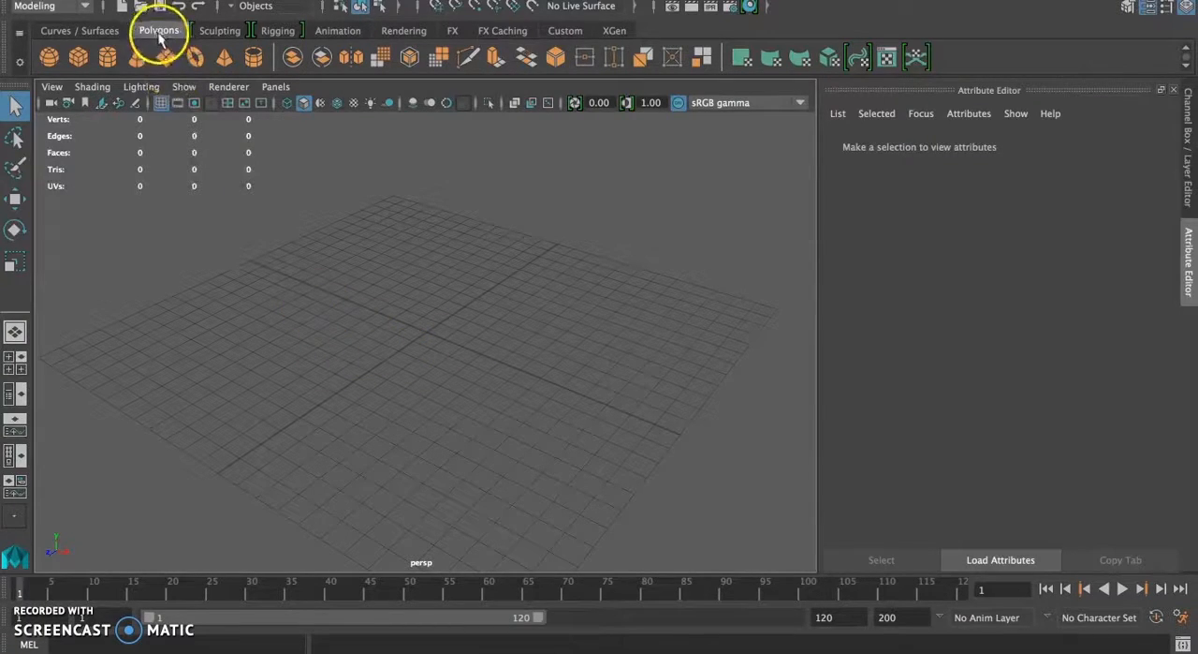
# Step: Create a polygon sphere near the centre of the grid
pyautogui.click(47, 59)
pyautogui.moveTo(387, 340); pyautogui.dragTo(488, 353)
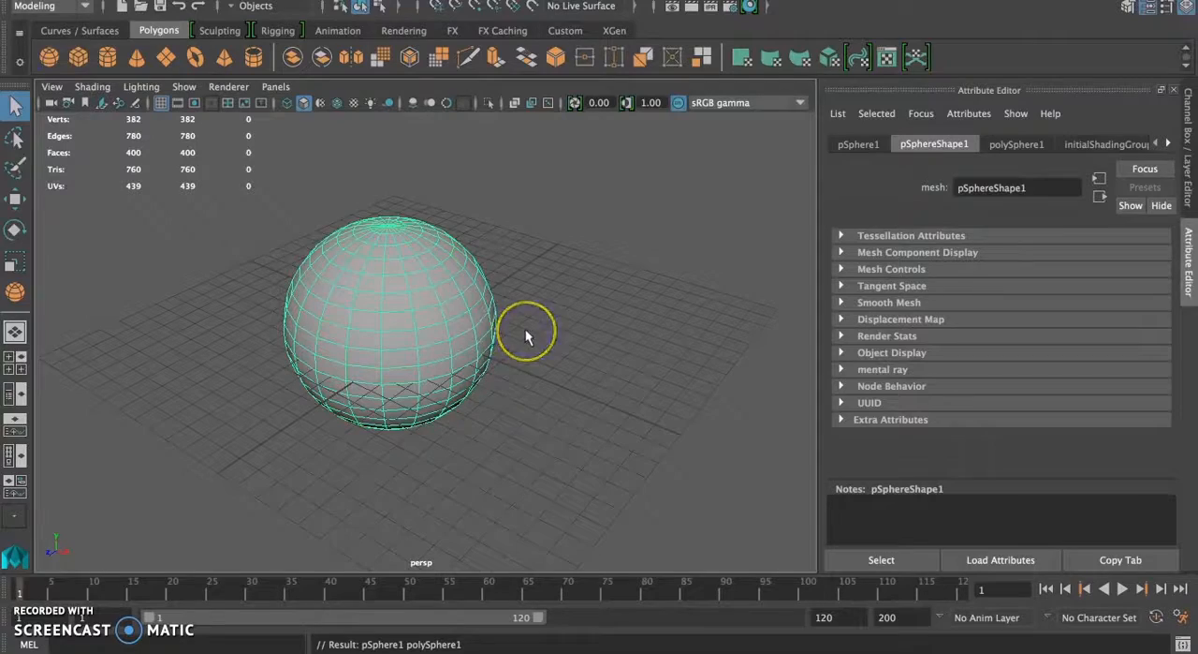
pyautogui.keyDown('alt'); pyautogui.moveTo(525, 328); pyautogui.dragTo(468, 363); pyautogui.keyUp('alt')
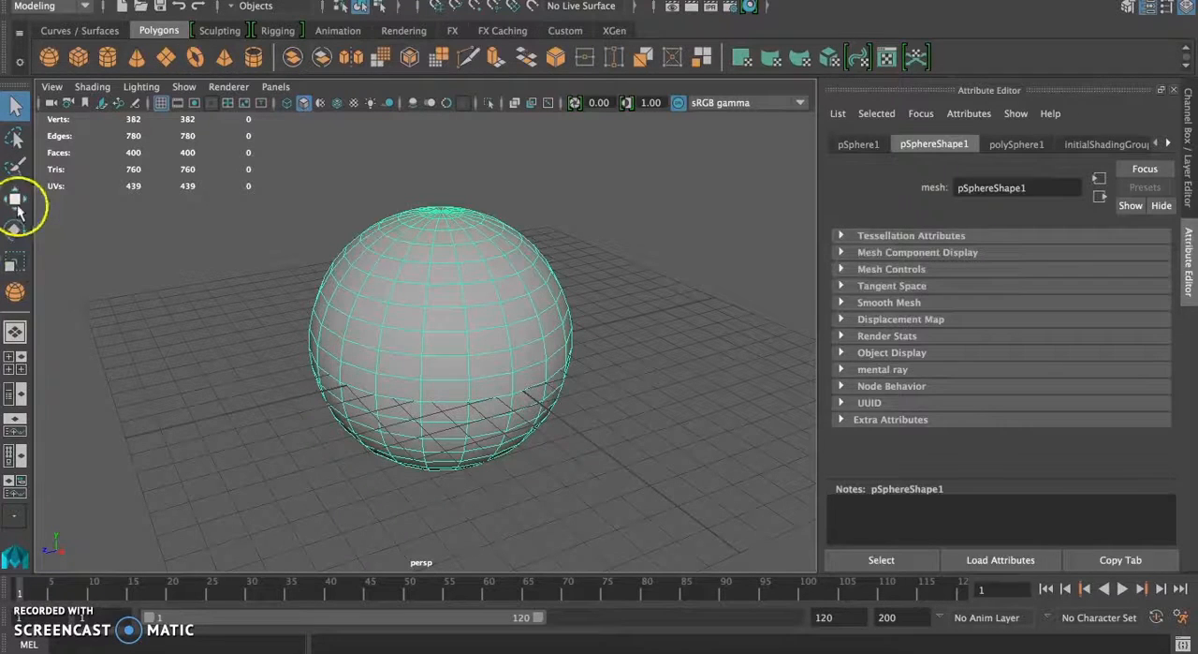
# Step: Try the Move, Rotate and Scale manipulators on the sphere, finishing with the Scale tool active
pyautogui.press('w')
pyautogui.press('e')
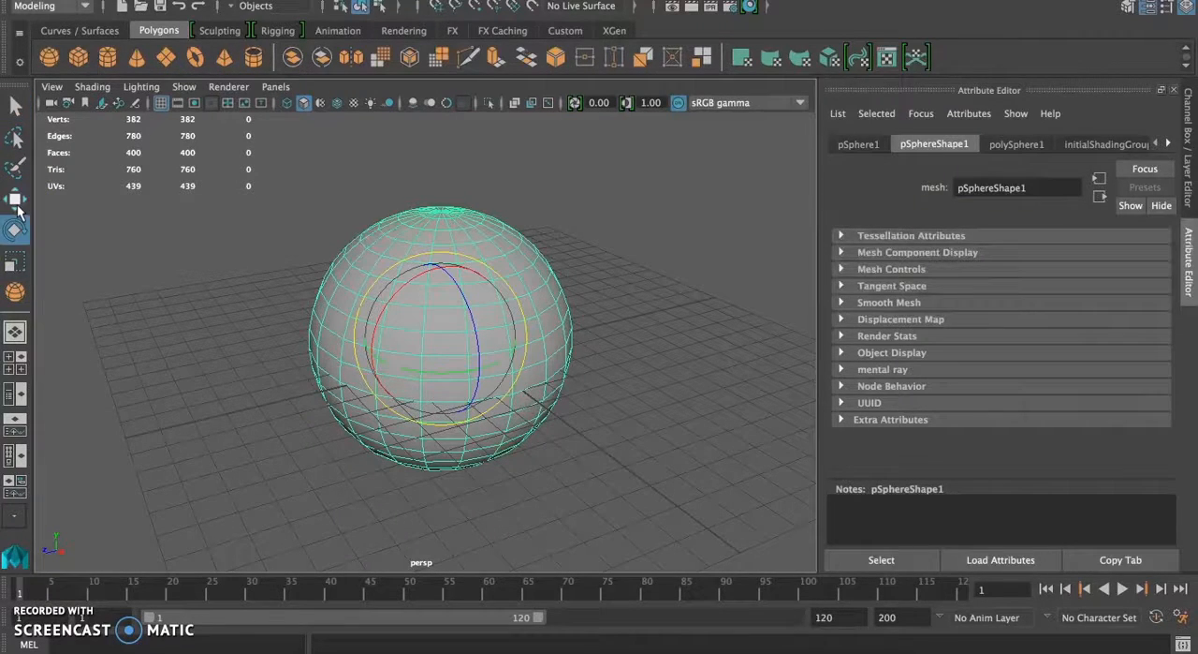
pyautogui.press('r')
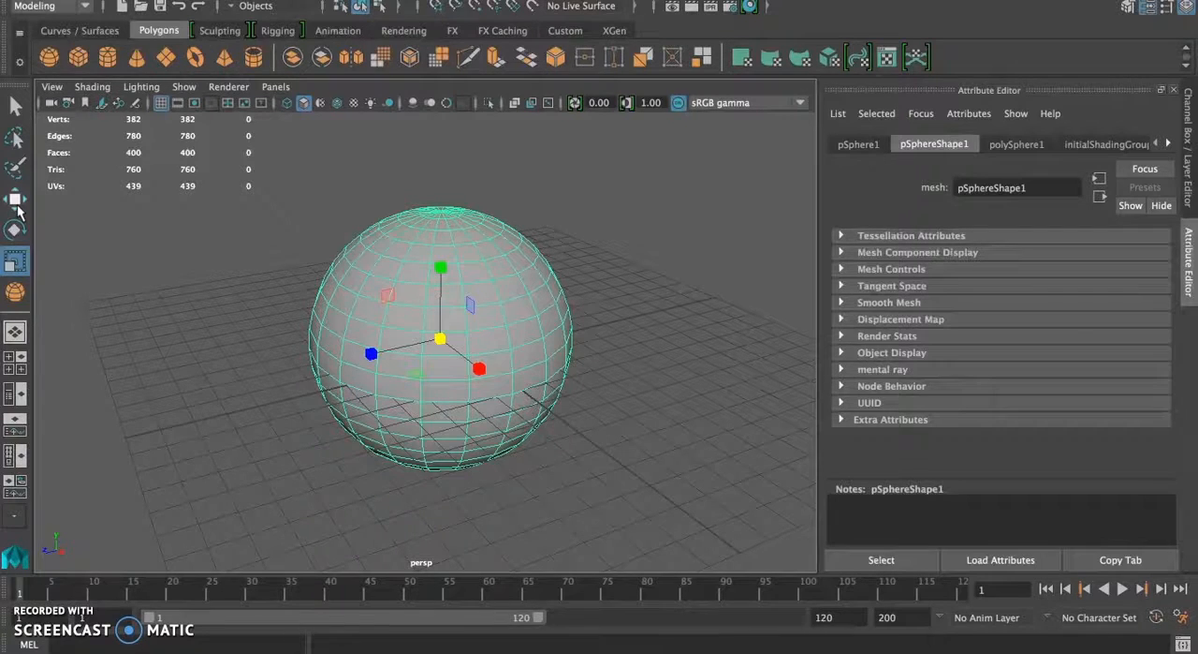
pyautogui.press('e')
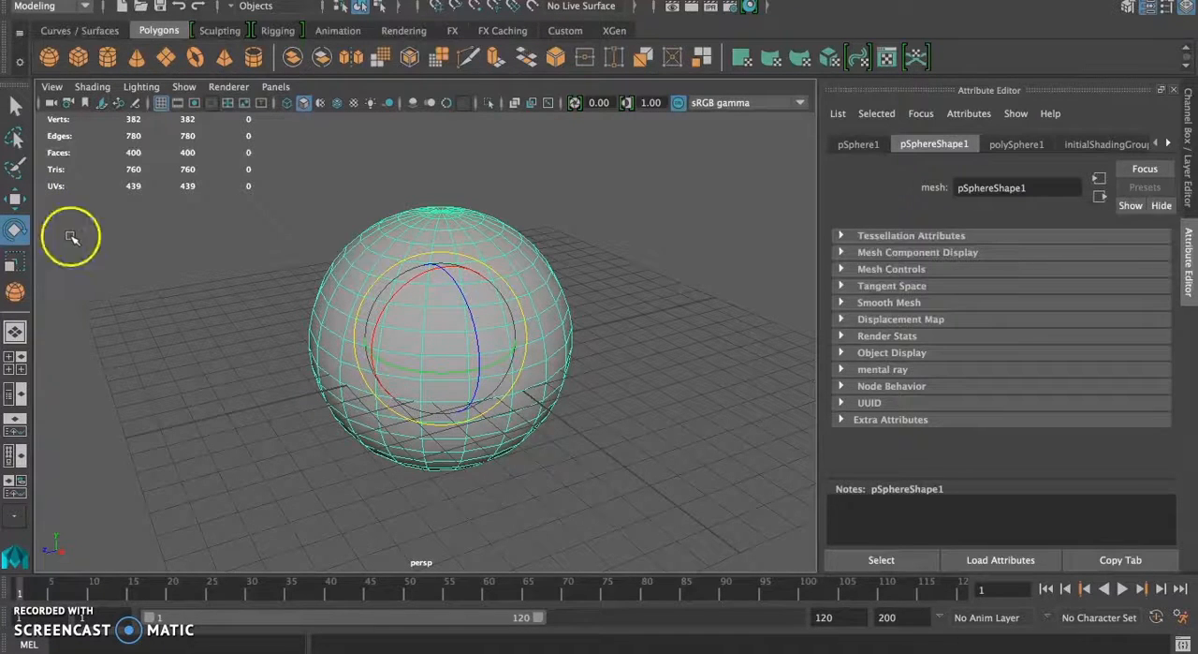
pyautogui.press('q')
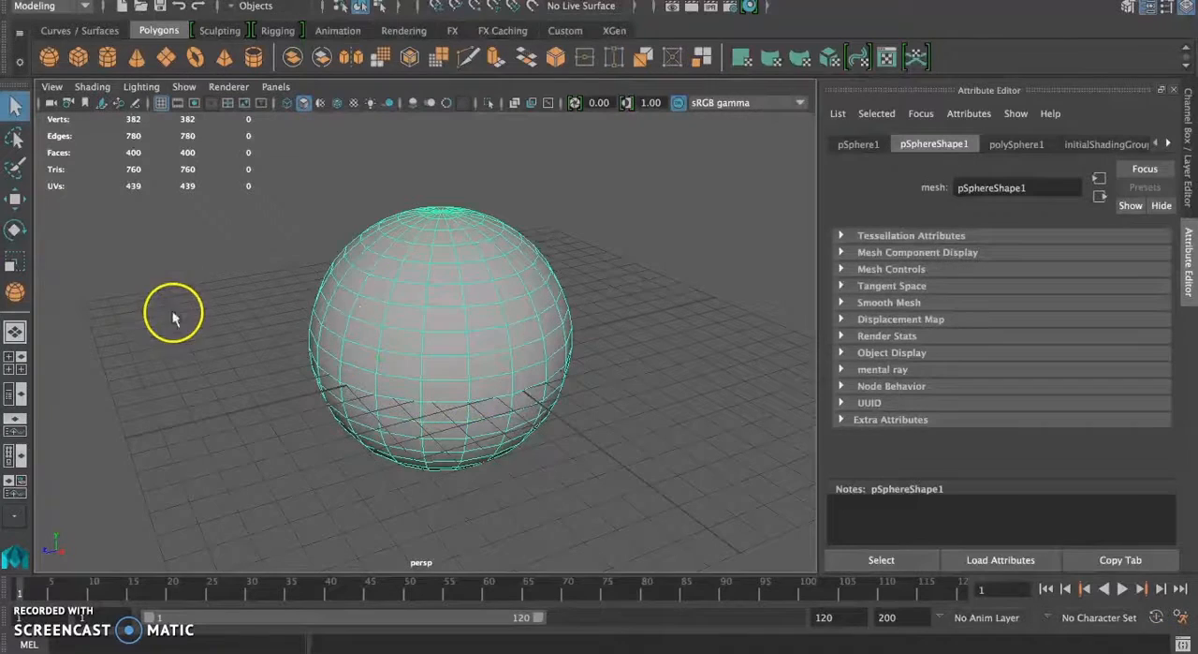
pyautogui.rightClick(404, 322)
pyautogui.click(485, 294)
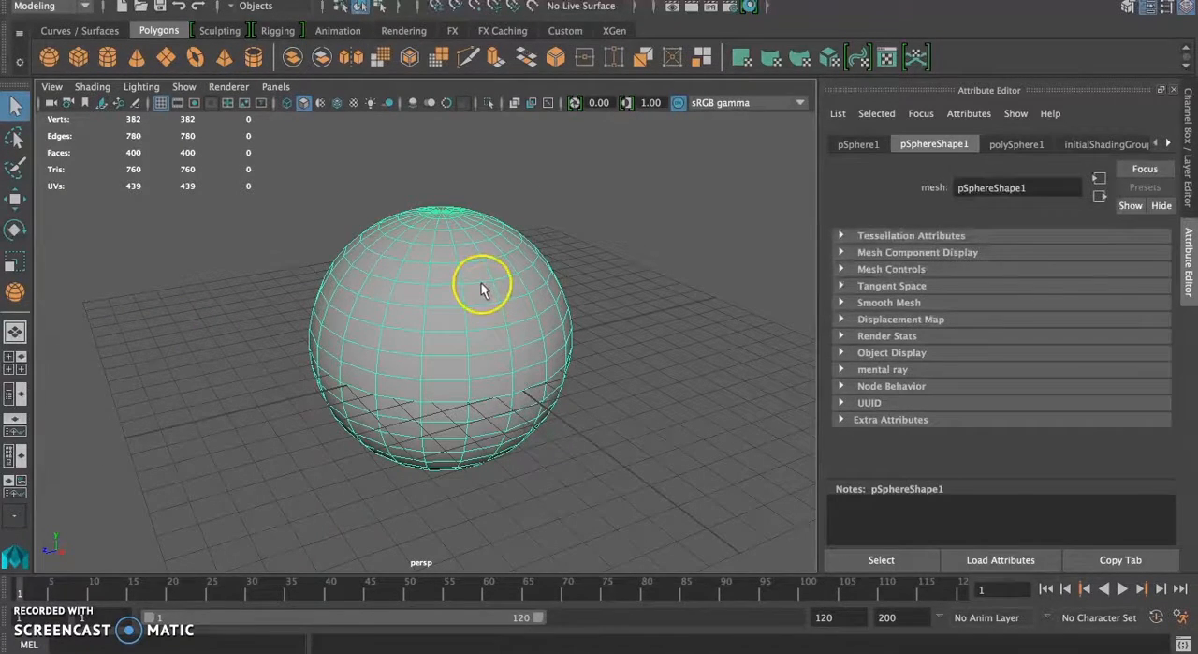
pyautogui.press('w')
pyautogui.press('e')
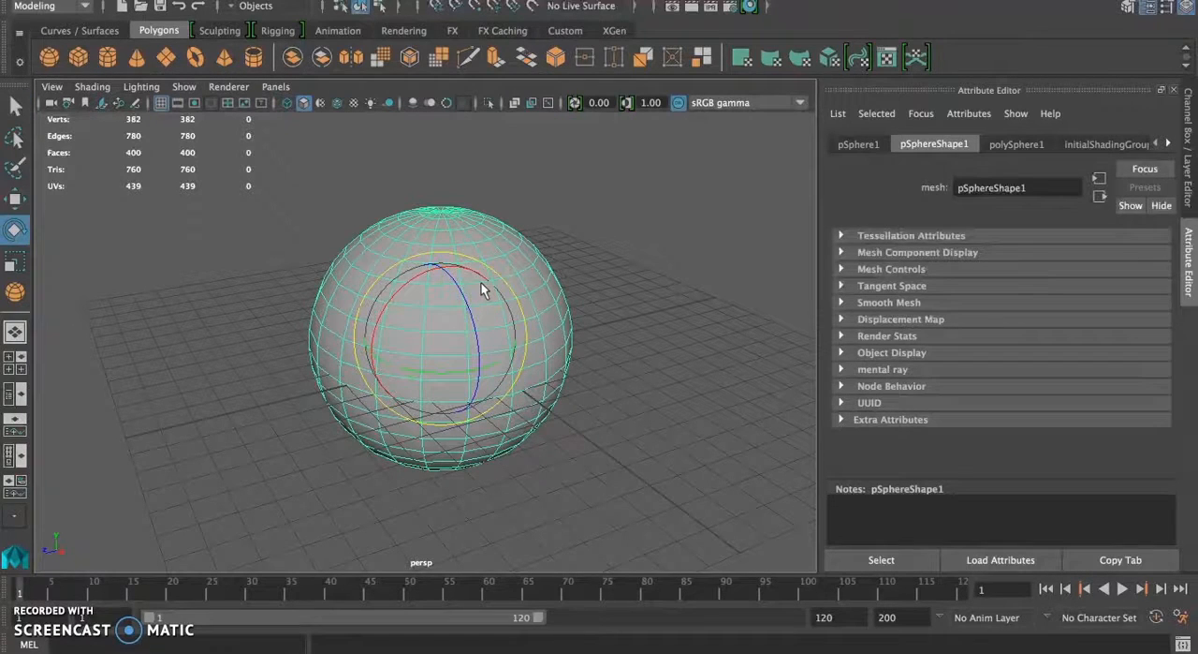
pyautogui.press('r')
pyautogui.click(152, 254)
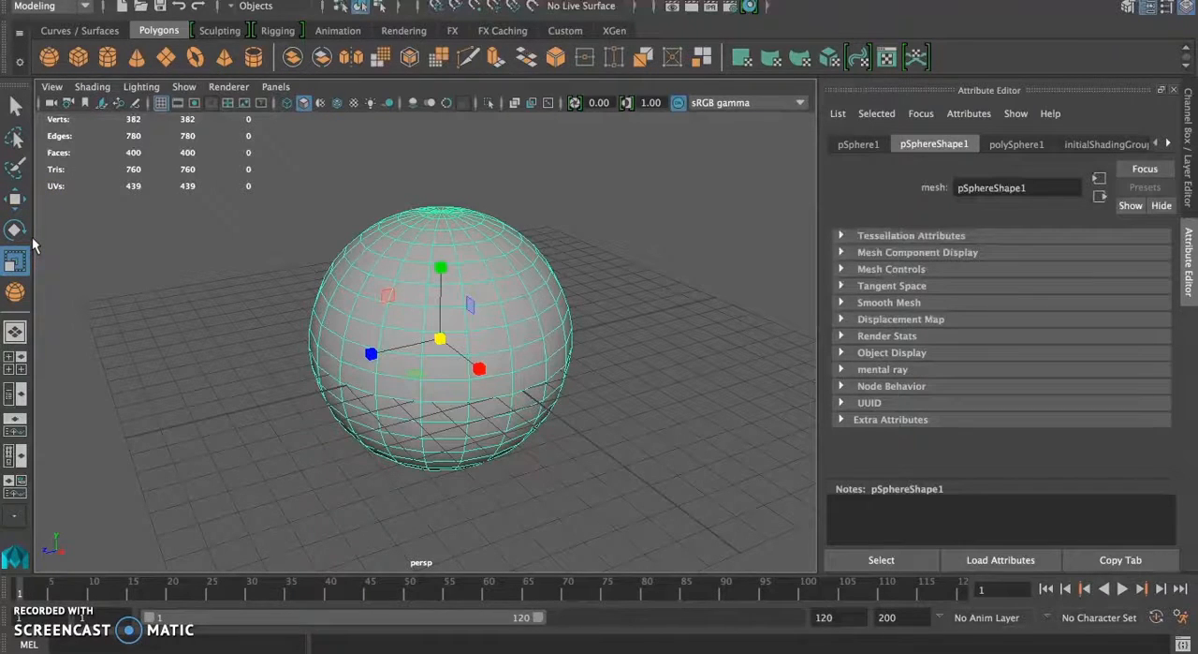
pyautogui.click(14, 206)
pyautogui.click(14, 261)
# Step: Look at the sphere in the four-view layout and the full top view, ending in the full perspective view
pyautogui.press('space')
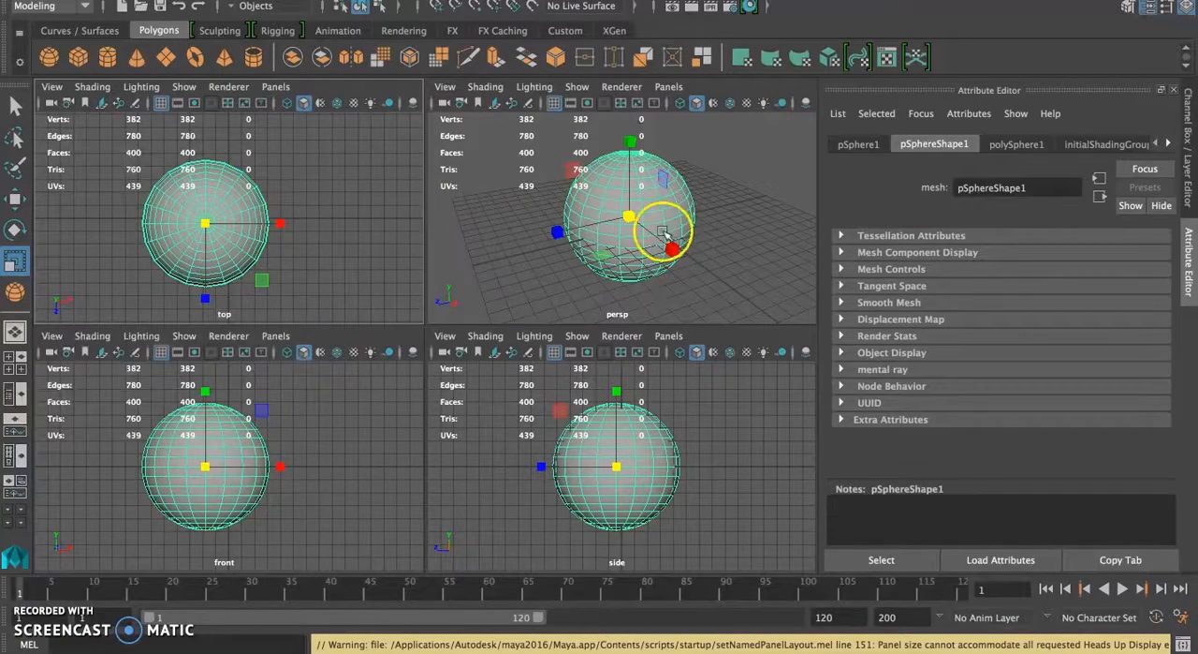
pyautogui.press('space')
pyautogui.keyDown('alt'); pyautogui.moveTo(586, 281); pyautogui.dragTo(569, 393); pyautogui.keyUp('alt')
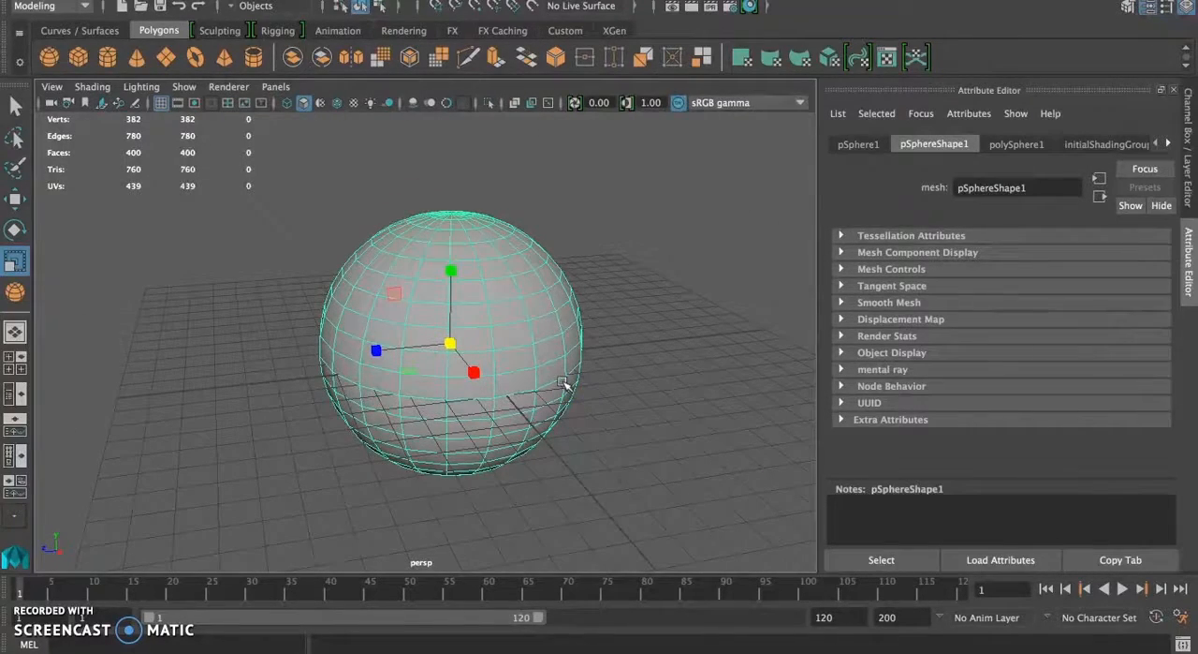
pyautogui.press('space')
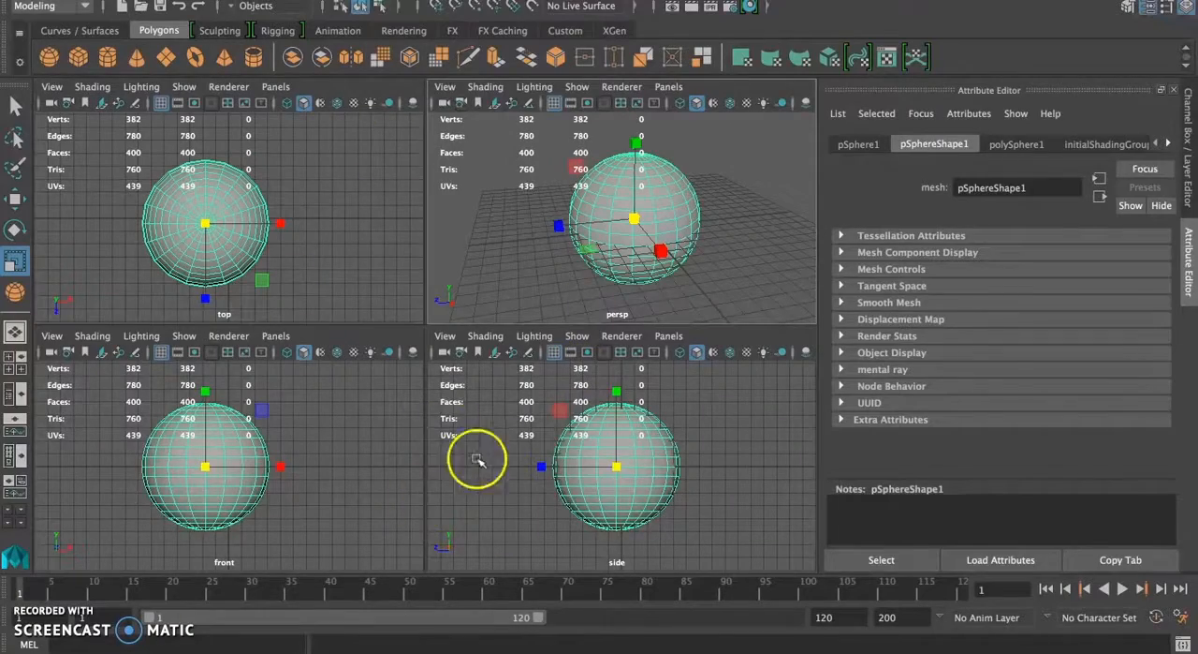
pyautogui.press('space')
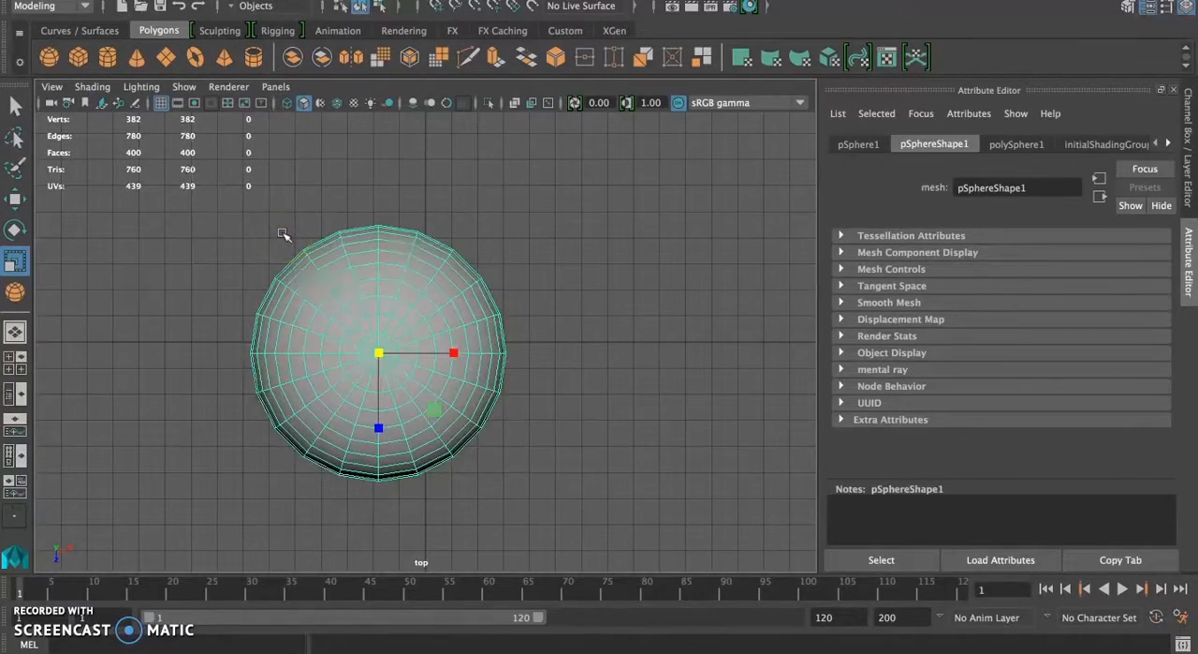
pyautogui.press('space')
pyautogui.press('space')
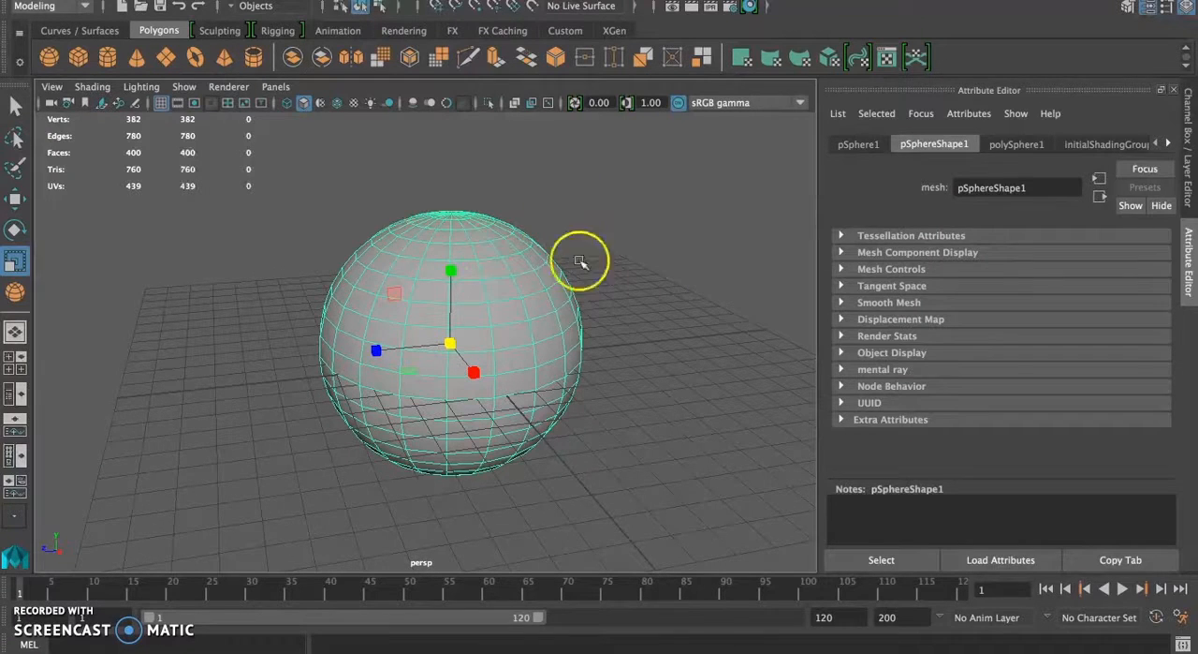
# Step: Switch the sphere to face component selection
pyautogui.rightClick(484, 321)
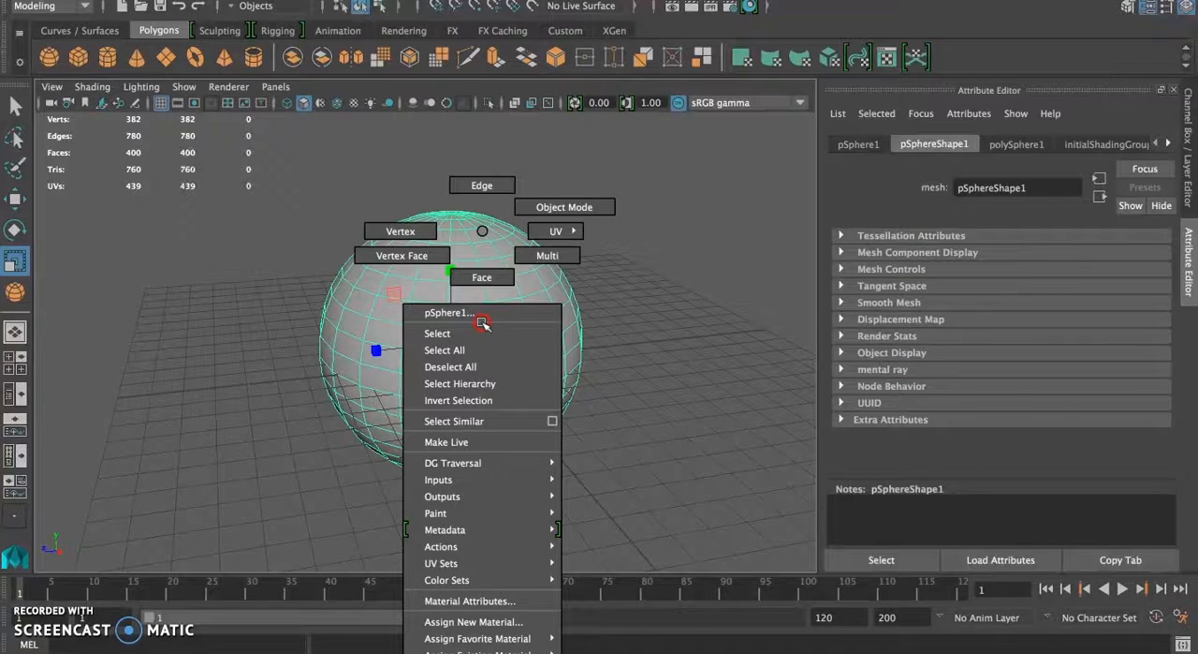
pyautogui.moveTo(482, 321); pyautogui.dragTo(481, 263, button='right')
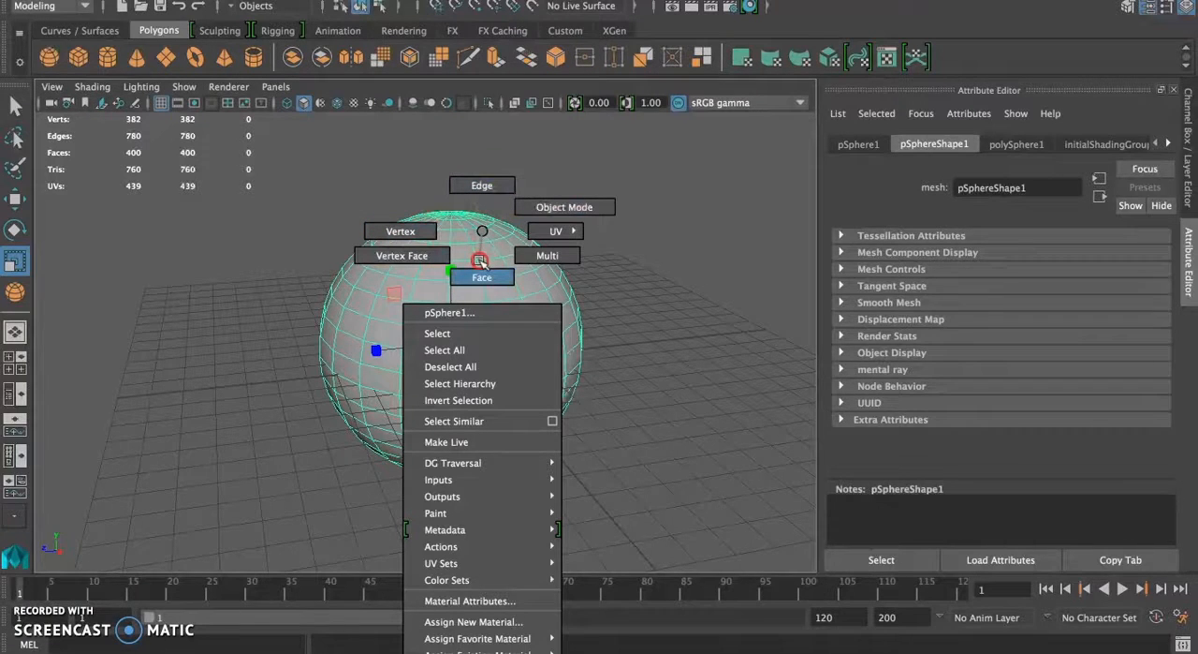
pyautogui.moveTo(480, 261)
pyautogui.mouseDown(button='right')
pyautogui.moveTo(481, 235)
pyautogui.moveTo(487, 292)
pyautogui.moveTo(493, 259)
pyautogui.mouseUp(button='right')
pyautogui.click(642, 289)
# Step: Select six adjacent faces on the sphere's upper side and move them outward and upward to form a bulge
pyautogui.click(468, 293)
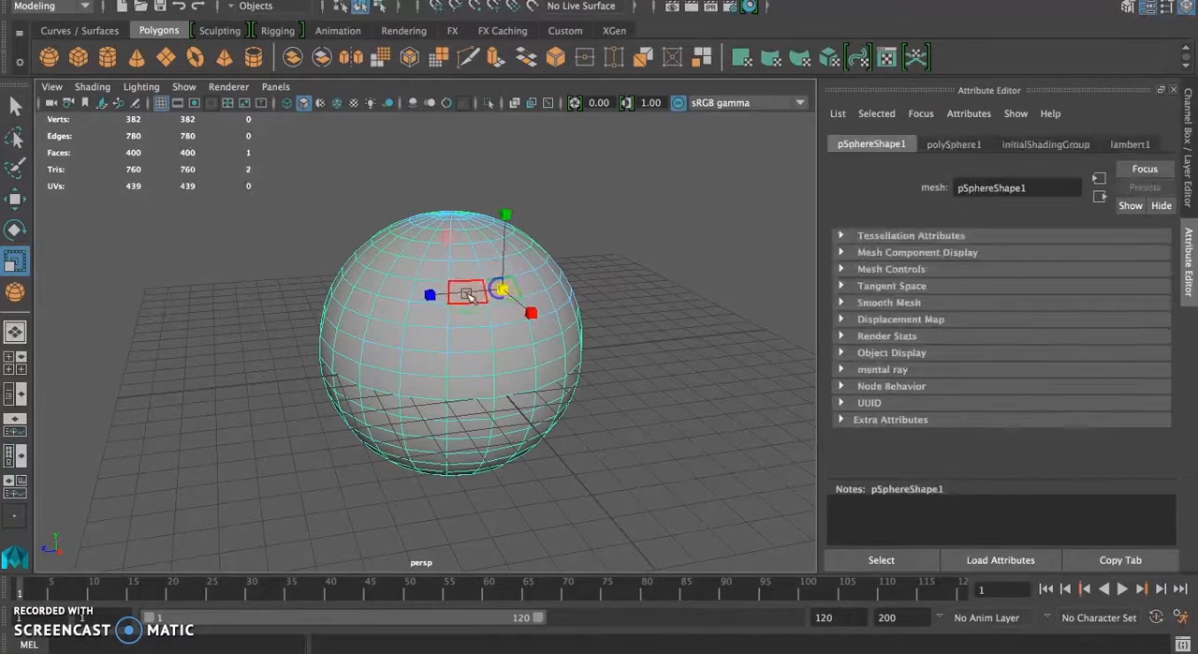
pyautogui.keyDown('shift'); pyautogui.click(468, 295); pyautogui.keyUp('shift')
pyautogui.keyDown('shift'); pyautogui.click(436, 289); pyautogui.keyUp('shift')
pyautogui.keyDown('shift'); pyautogui.click(438, 266); pyautogui.keyUp('shift')
pyautogui.keyDown('shift'); pyautogui.click(468, 267); pyautogui.keyUp('shift')
pyautogui.keyDown('shift'); pyautogui.click(493, 269); pyautogui.keyUp('shift')
pyautogui.keyDown('alt'); pyautogui.moveTo(480, 388); pyautogui.dragTo(565, 401); pyautogui.keyUp('alt')
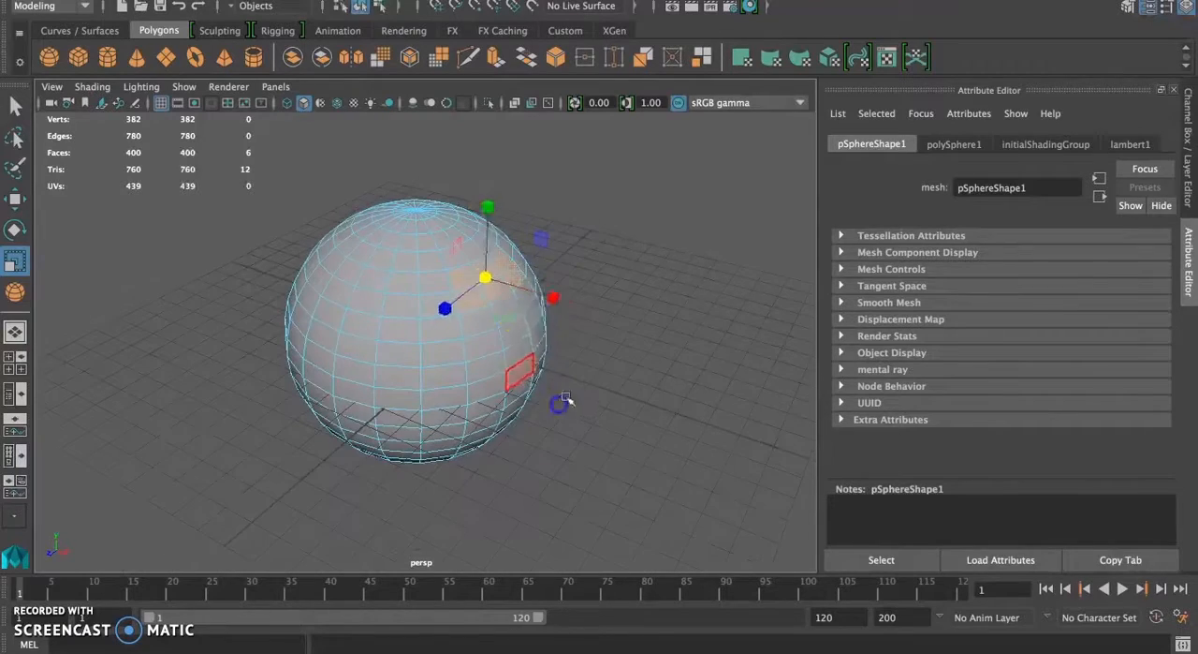
pyautogui.press('w')
pyautogui.moveTo(565, 299); pyautogui.dragTo(573, 300)
pyautogui.moveTo(501, 202); pyautogui.dragTo(501, 183)
# Step: Switch to vertex selection, box-select a patch of vertices on the sphere's side and try rotating it
pyautogui.moveTo(402, 390); pyautogui.dragTo(345, 233, button='right')
pyautogui.moveTo(327, 312); pyautogui.dragTo(496, 369)
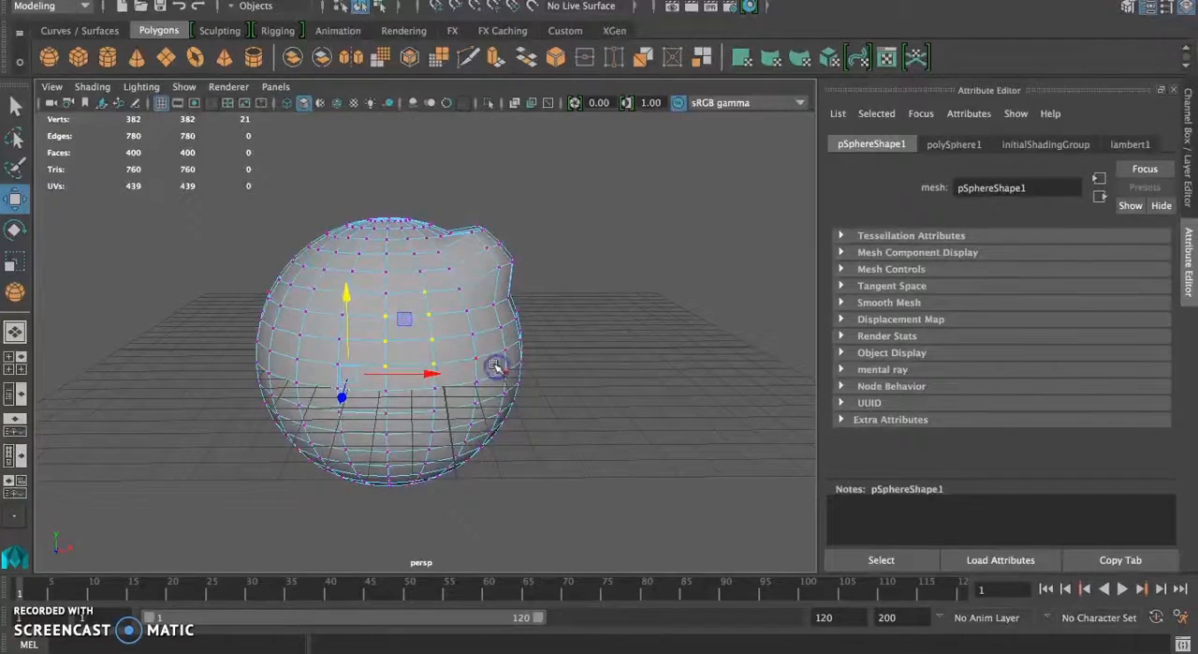
pyautogui.press('e')
pyautogui.moveTo(361, 395); pyautogui.dragTo(394, 379)
pyautogui.press('r')
pyautogui.click(655, 408)
pyautogui.keyDown('alt'); pyautogui.moveTo(656, 407); pyautogui.dragTo(465, 413); pyautogui.keyUp('alt')
# Step: Try the Move, Rotate and Scale tools on a single vertex at the sphere's front
pyautogui.click(449, 344)
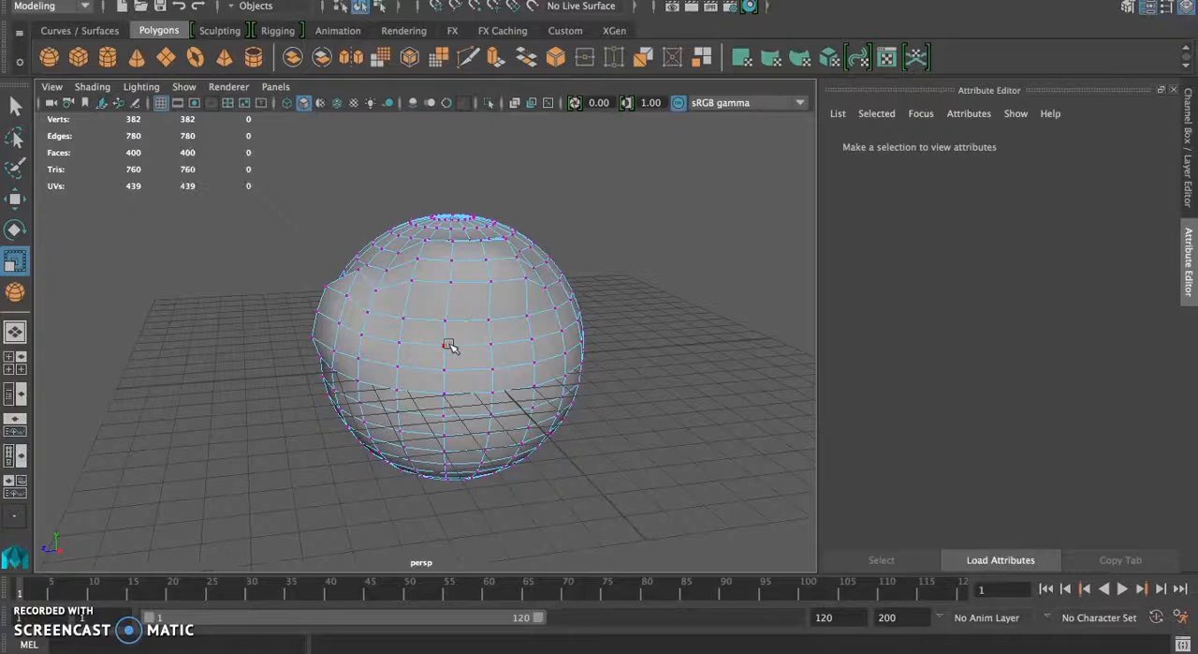
pyautogui.press('w')
pyautogui.press('e')
pyautogui.press('r')
pyautogui.moveTo(446, 343); pyautogui.dragTo(396, 196, button='right')
pyautogui.click(446, 343)
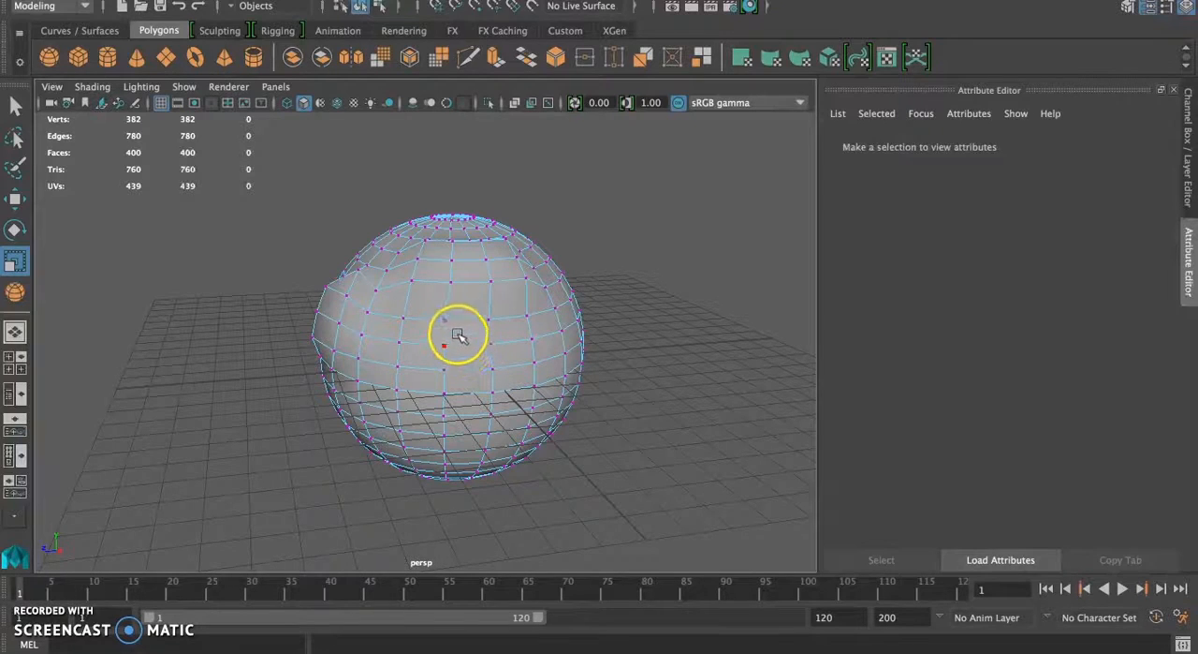
pyautogui.press('e')
pyautogui.click(340, 315)
pyautogui.press('r')
# Step: Select eight vertices on the sphere's upper front and activate the Scale tool for them
pyautogui.moveTo(450, 343); pyautogui.dragTo(427, 234, button='right')
pyautogui.moveTo(390, 269); pyautogui.dragTo(423, 290)
pyautogui.press('q')
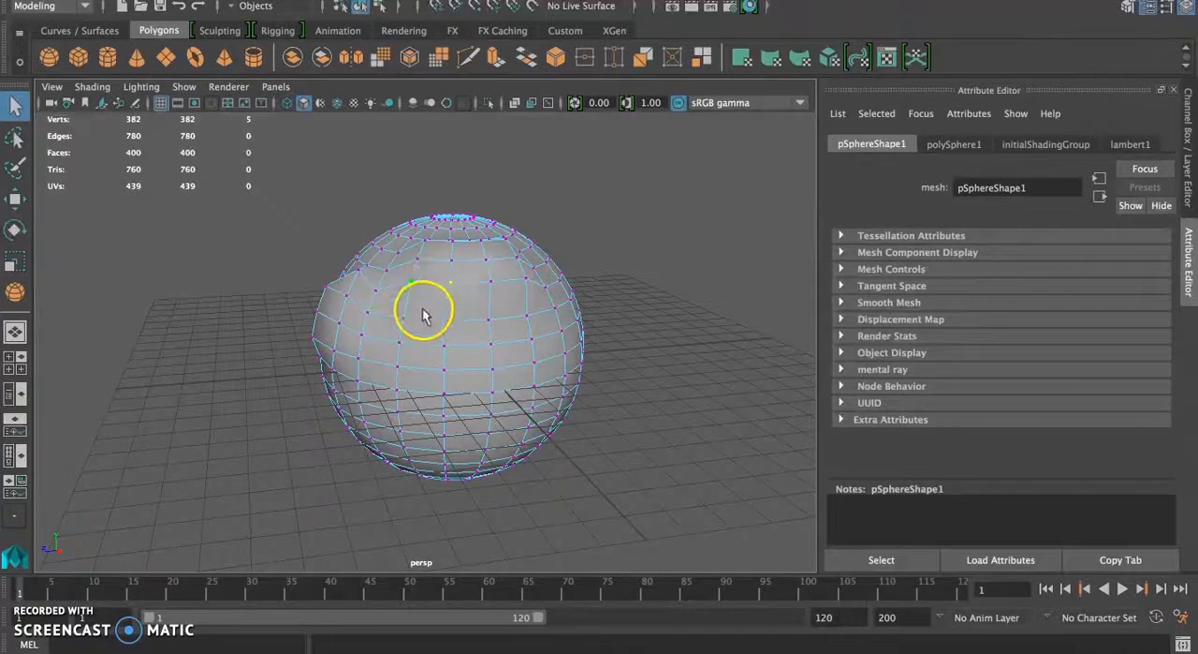
pyautogui.keyDown('shift'); pyautogui.click(404, 319); pyautogui.keyUp('shift')
pyautogui.keyDown('shift'); pyautogui.click(446, 320); pyautogui.keyUp('shift')
pyautogui.keyDown('shift'); pyautogui.click(444, 344); pyautogui.keyUp('shift')
pyautogui.press('r')
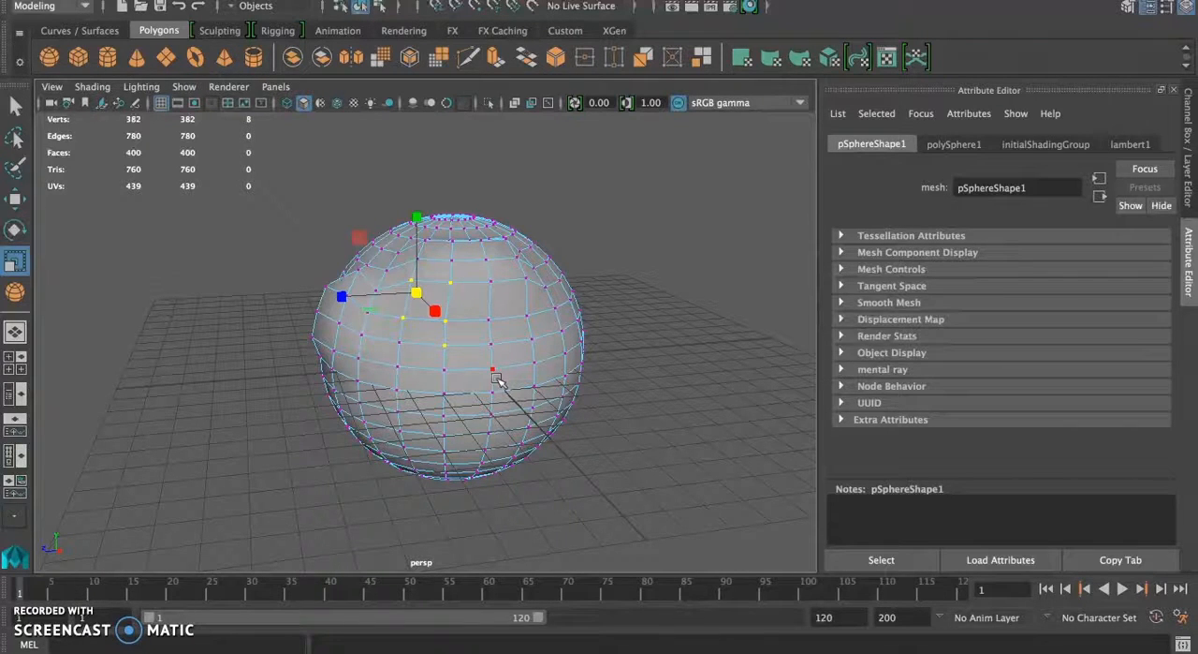
# Step: Return the sphere to object mode and delete it from the scene
pyautogui.scroll(-5, 496, 379)
pyautogui.moveTo(473, 324); pyautogui.dragTo(544, 217, button='right')
pyautogui.moveTo(463, 282); pyautogui.dragTo(566, 204, button='right')
pyautogui.click(426, 400)
pyautogui.press('Delete')
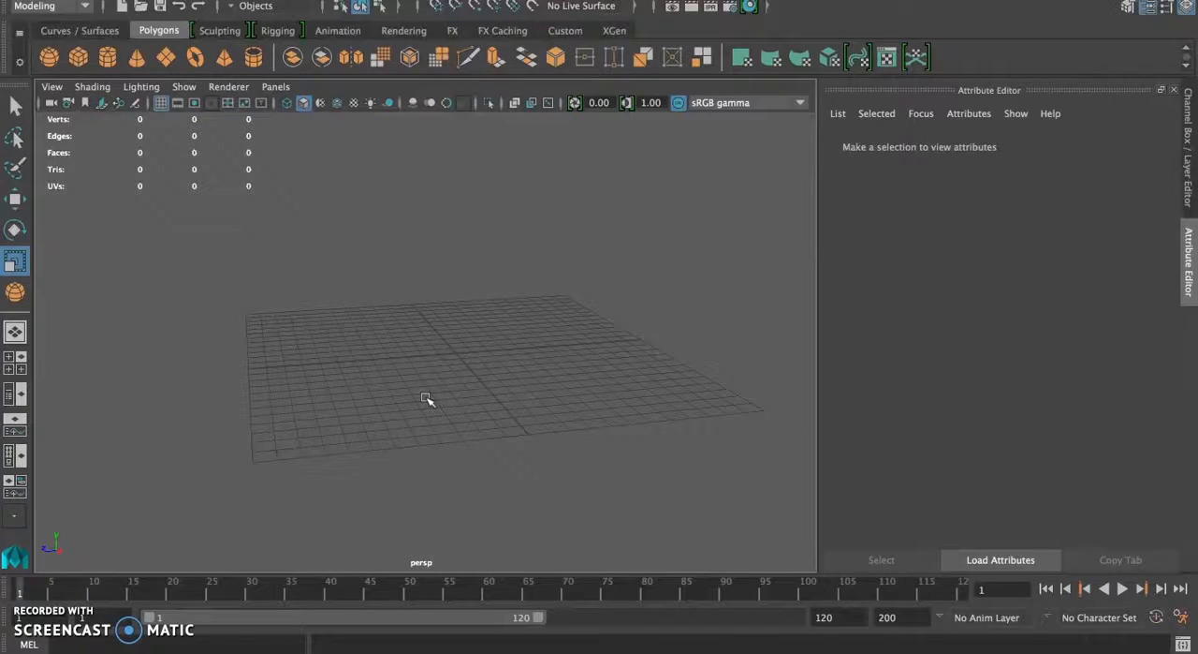
pyautogui.moveTo(426, 400)
pyautogui.keyDown('alt'); pyautogui.mouseDown()
pyautogui.moveTo(415, 401)
pyautogui.moveTo(422, 350)
pyautogui.moveTo(393, 391)
pyautogui.moveTo(415, 394)
pyautogui.mouseUp(); pyautogui.keyUp('alt')
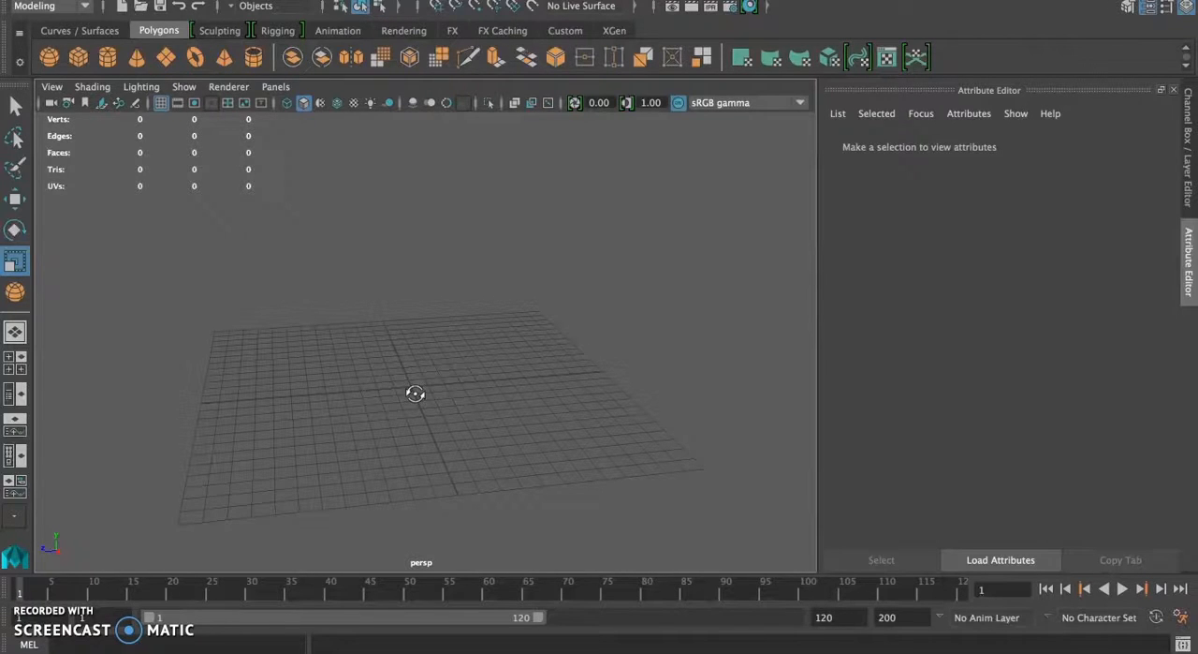
# Step: Switch to Photoshop and compare the hammer's front and side drawings against the guides by toggling the front layer's visibility
pyautogui.click(344, 651)
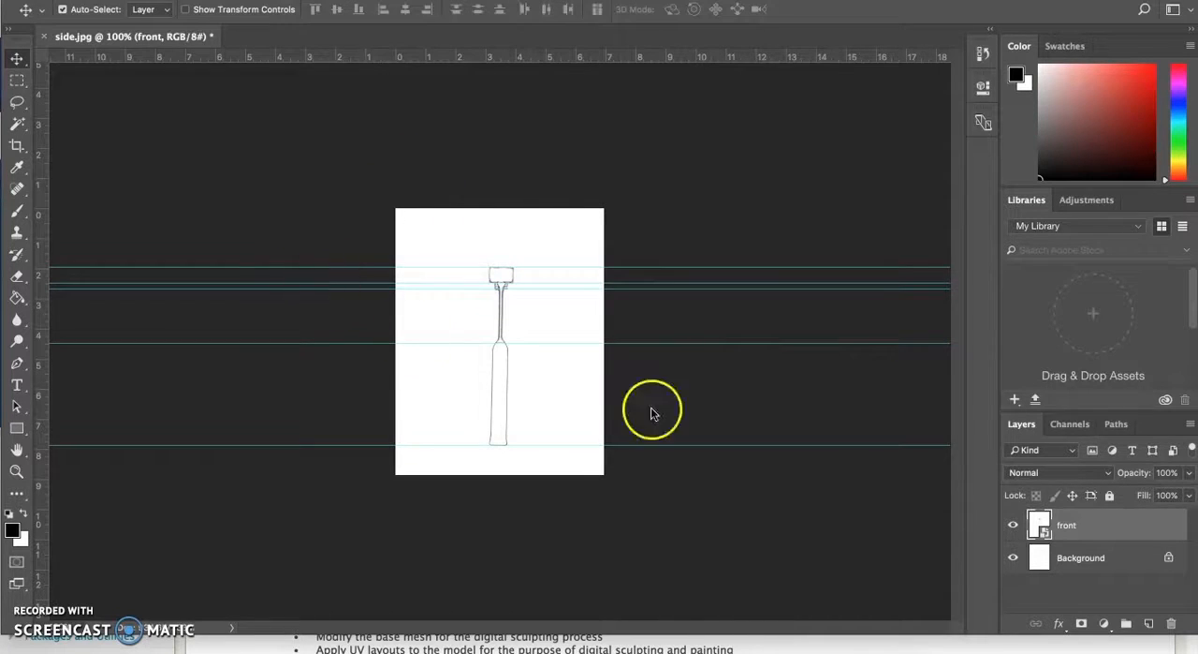
pyautogui.click(1014, 526)
pyautogui.click(1017, 527)
pyautogui.click(1017, 527)
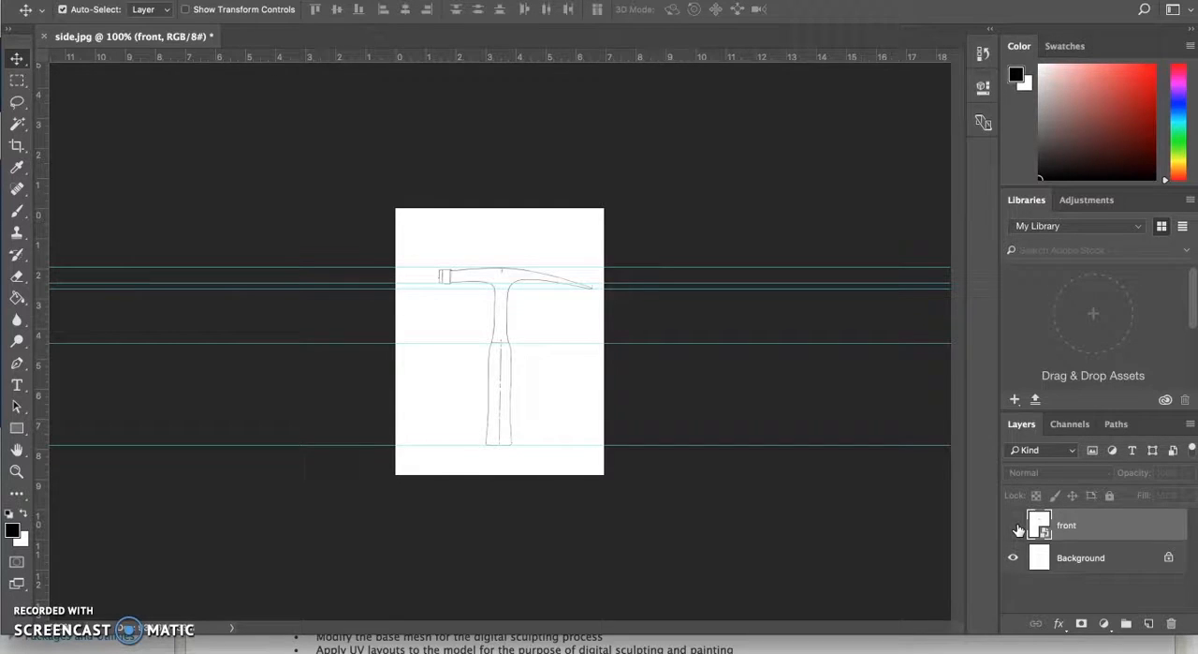
pyautogui.click(1015, 526)
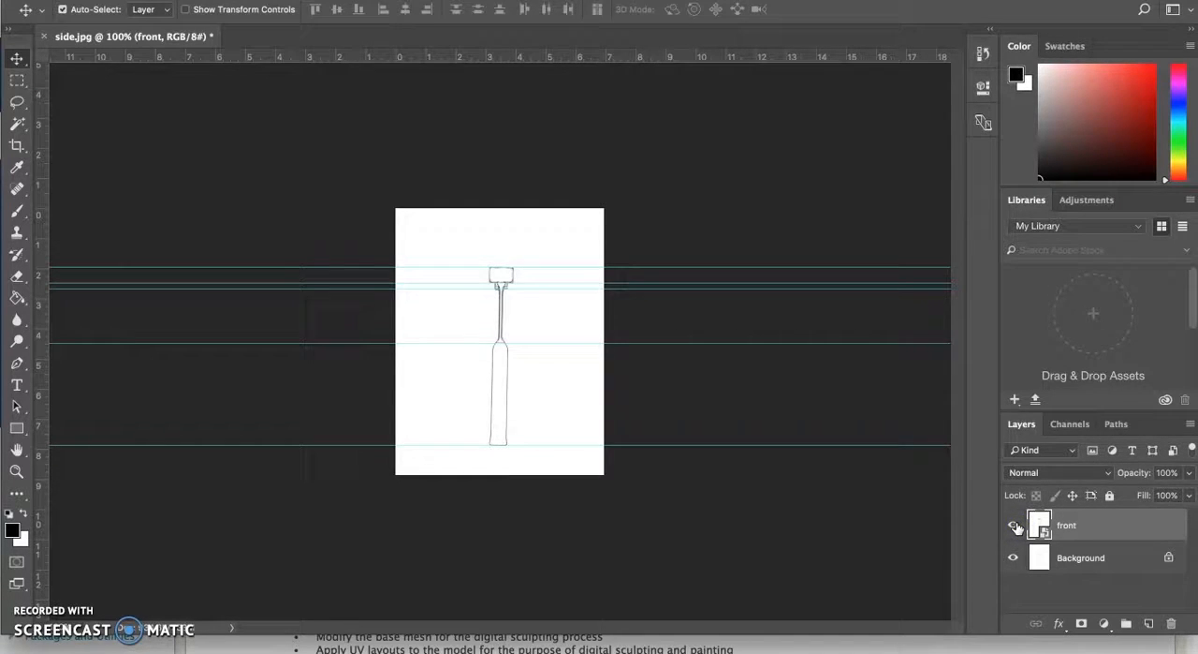
pyautogui.click(1015, 526)
pyautogui.click(1016, 526)
pyautogui.click(1016, 526)
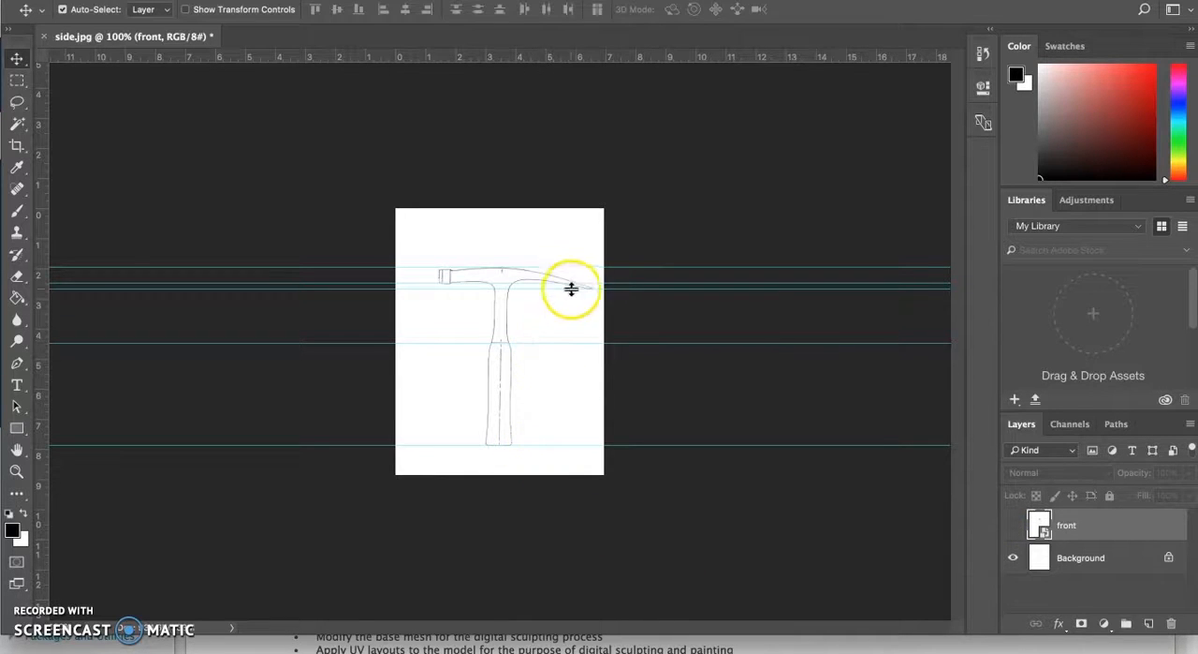
pyautogui.click(1011, 526)
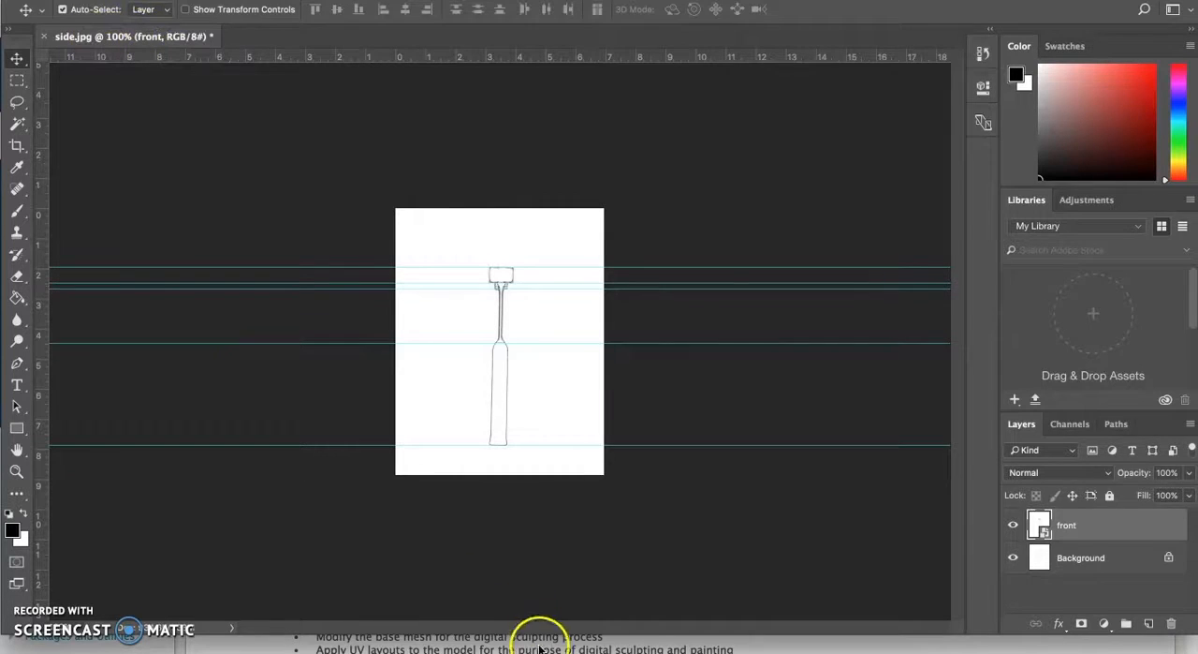
# Step: Switch back to Maya and display the empty scene in the four-view layout
pyautogui.click(603, 652)
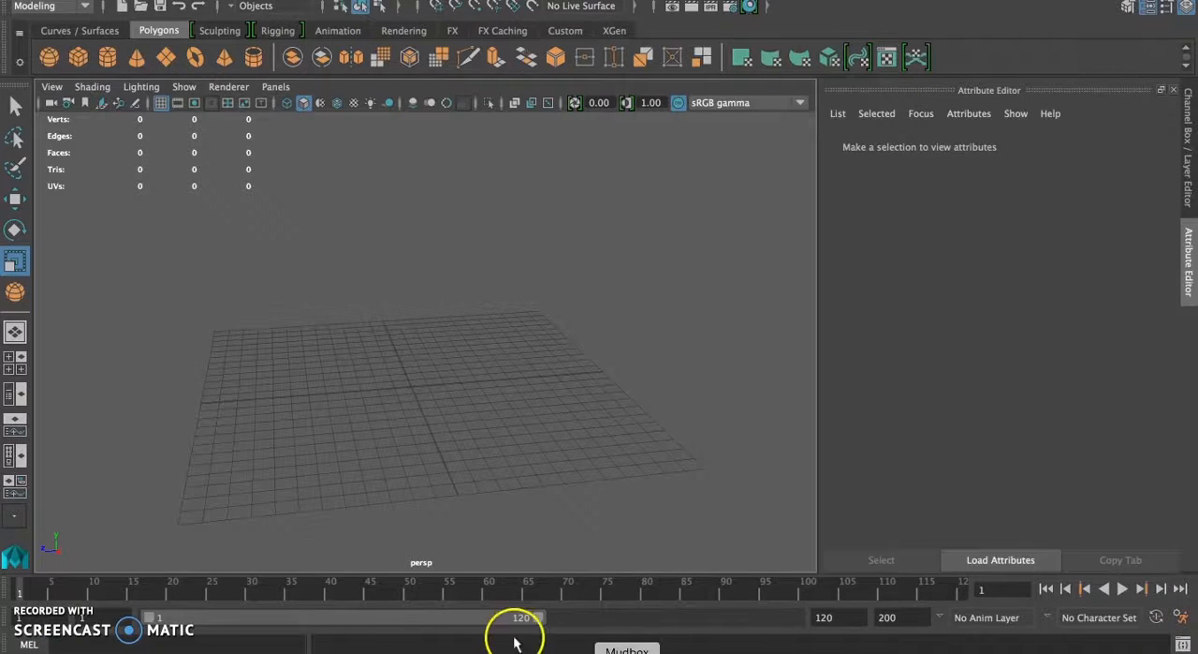
pyautogui.press('space')
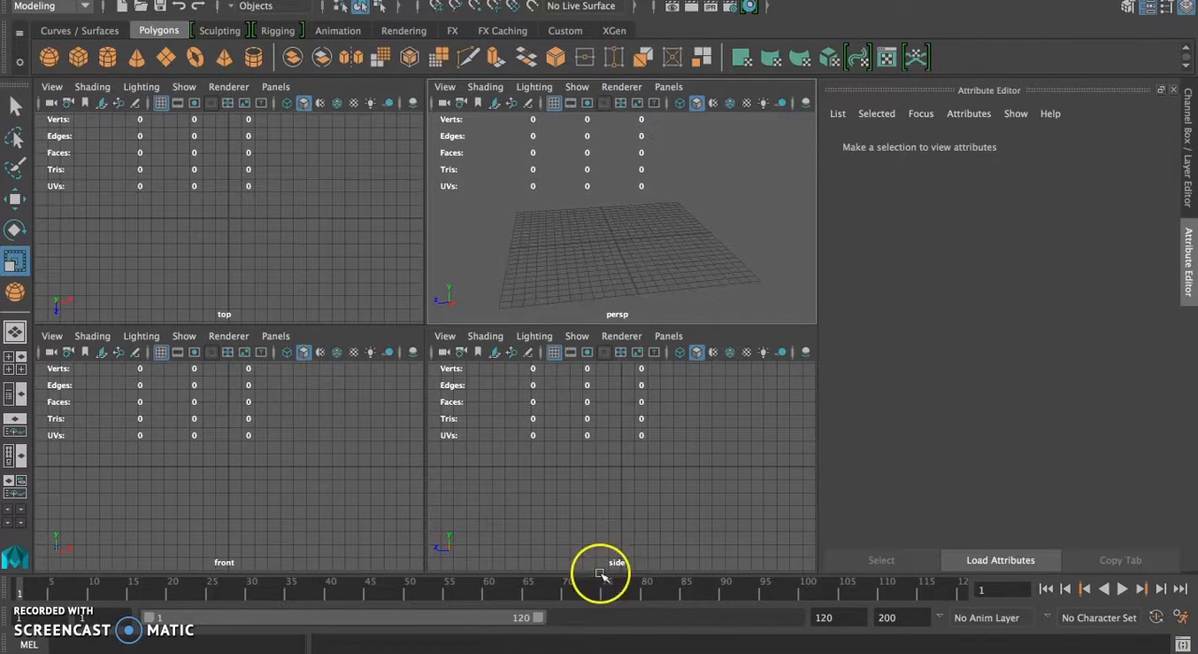
# Step: Import front.jpg from the Desktop as an image plane in the front view
pyautogui.click(52, 337)
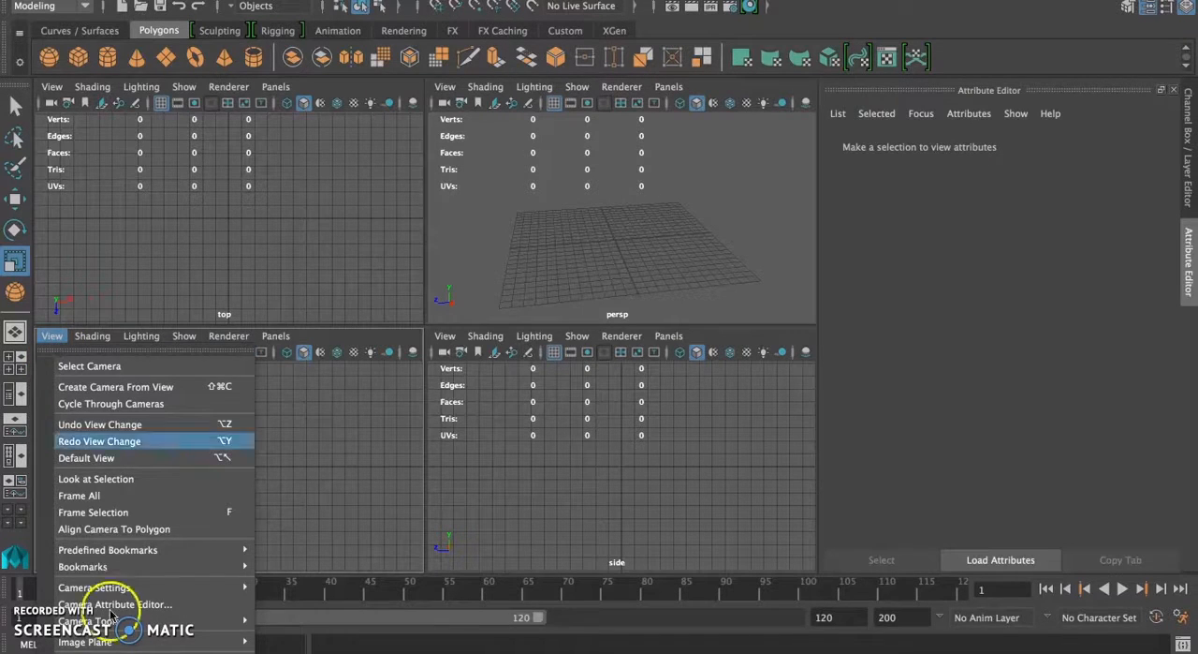
pyautogui.moveTo(94, 640)
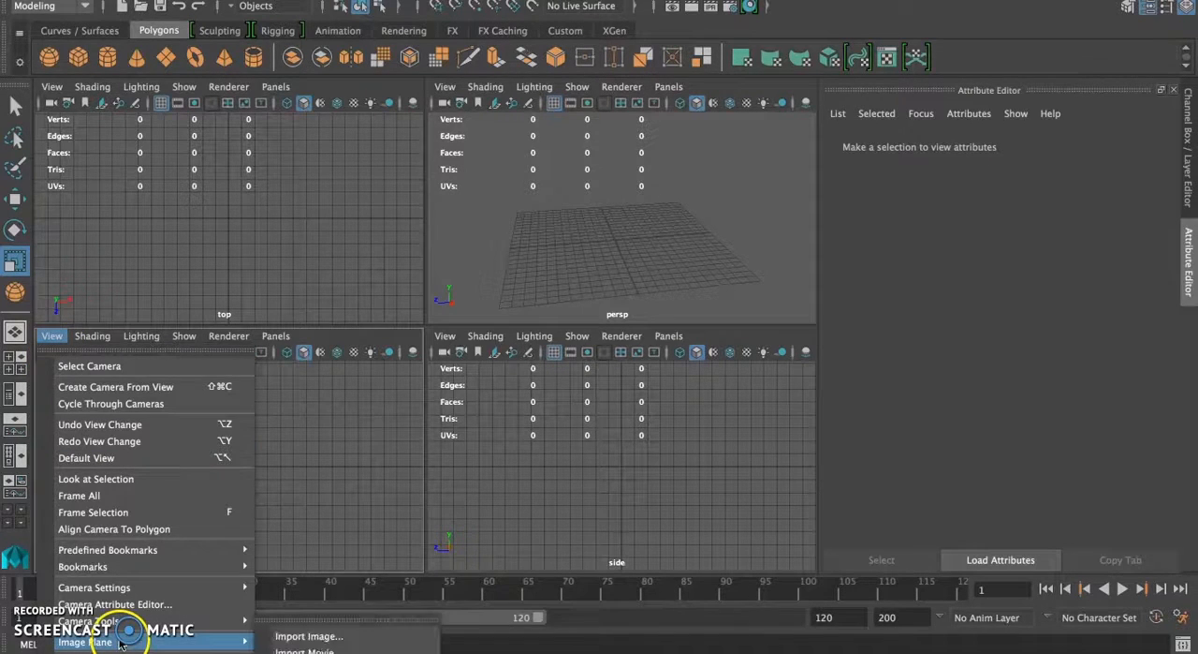
pyautogui.click(278, 638)
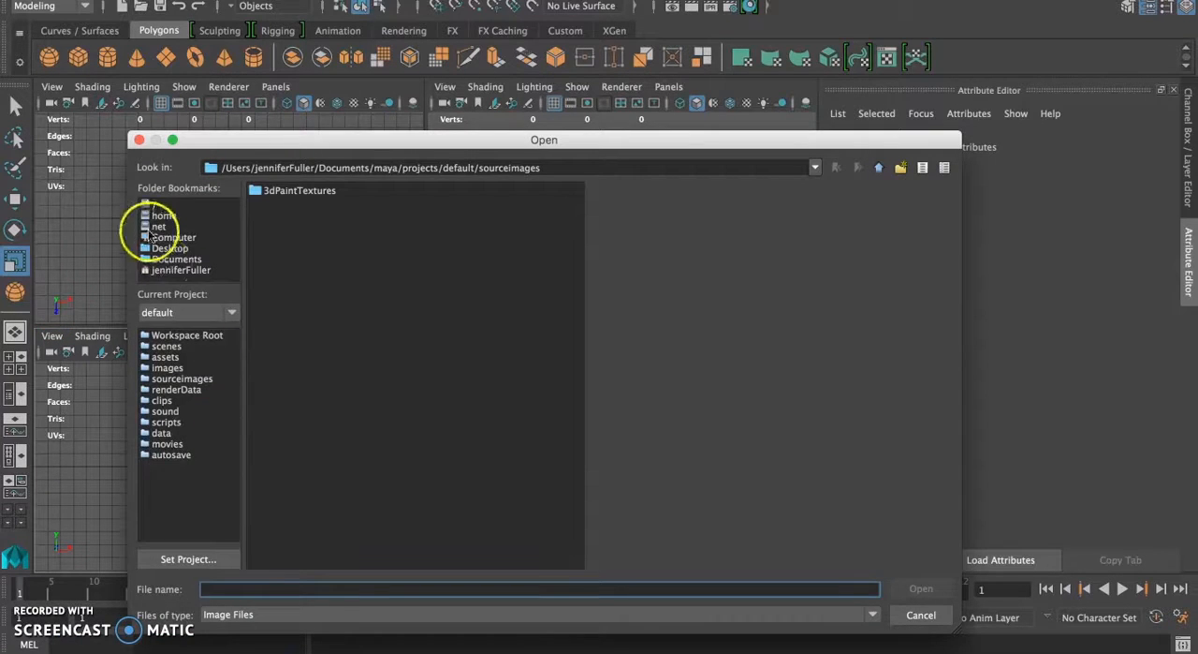
pyautogui.click(172, 249)
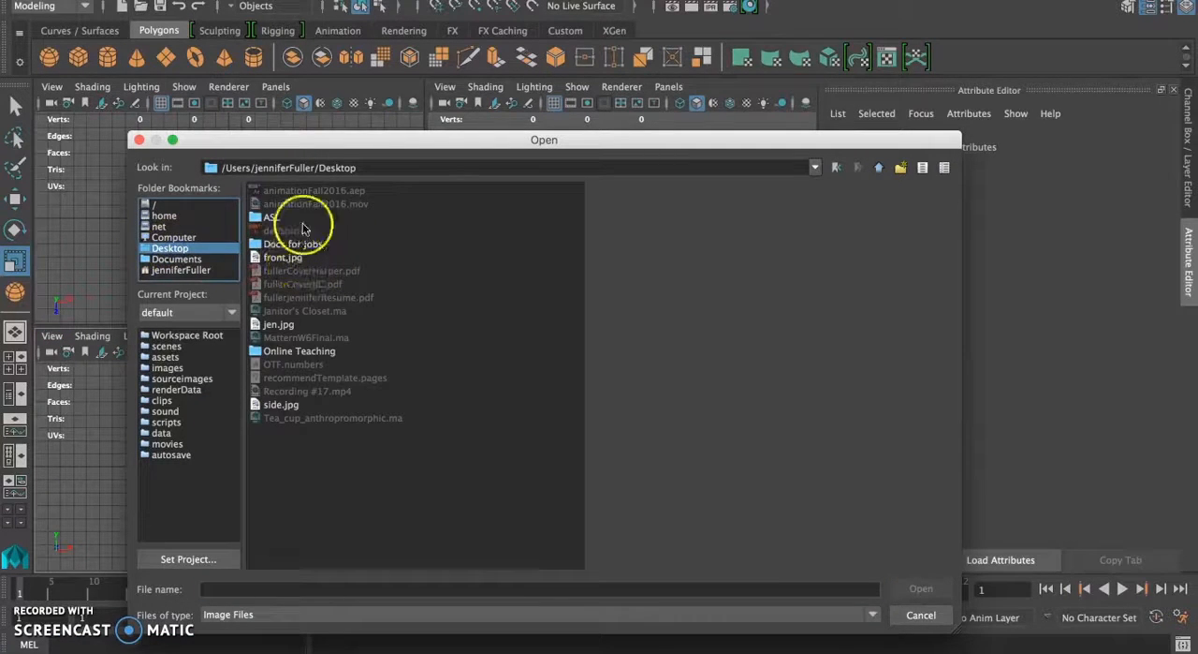
pyautogui.moveTo(318, 147); pyautogui.dragTo(398, 137)
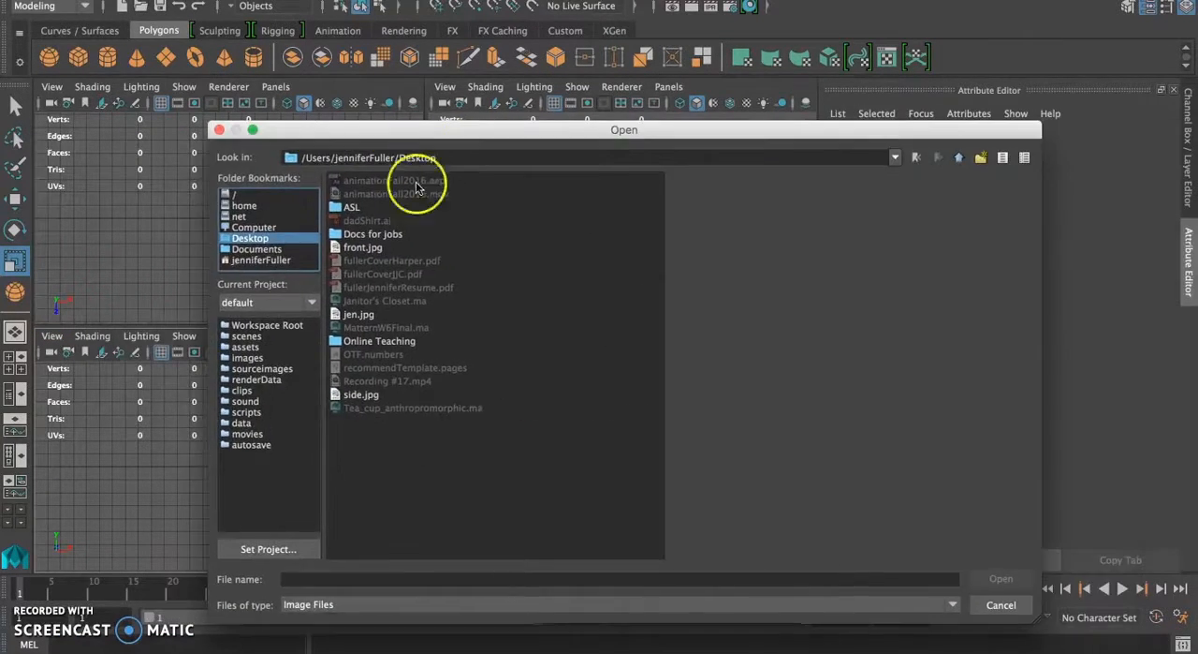
pyautogui.click(365, 248)
pyautogui.click(1000, 578)
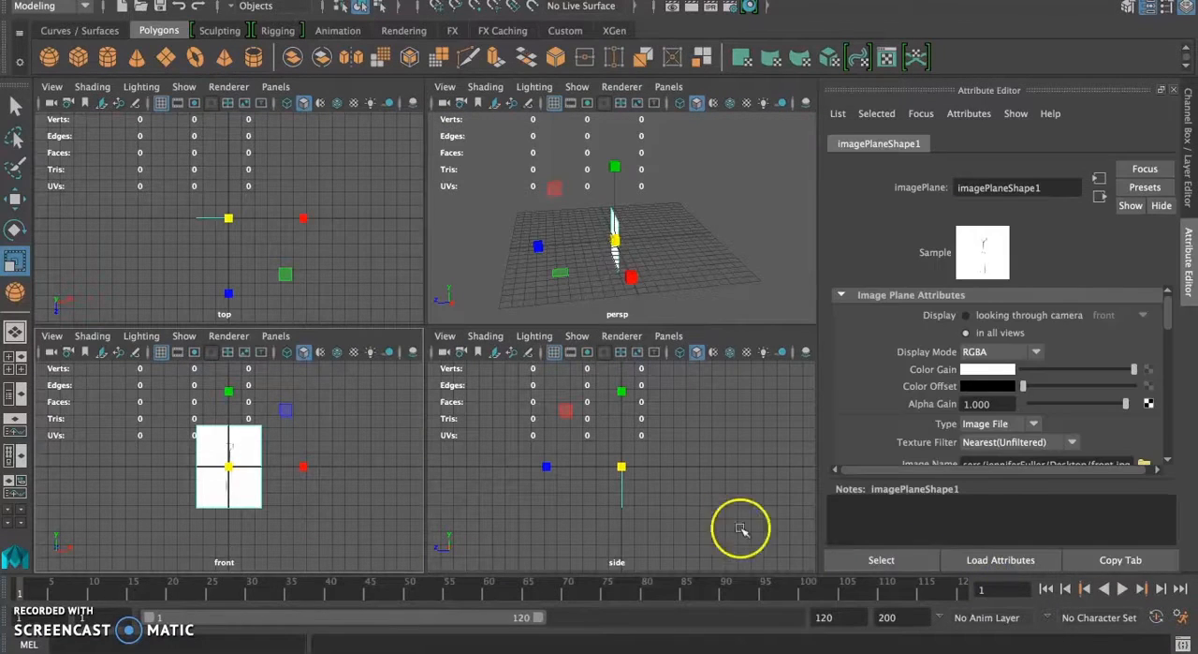
# Step: Import side.jpg from the Desktop as an image plane in the side view
pyautogui.click(559, 496)
pyautogui.click(444, 335)
pyautogui.moveTo(529, 641)
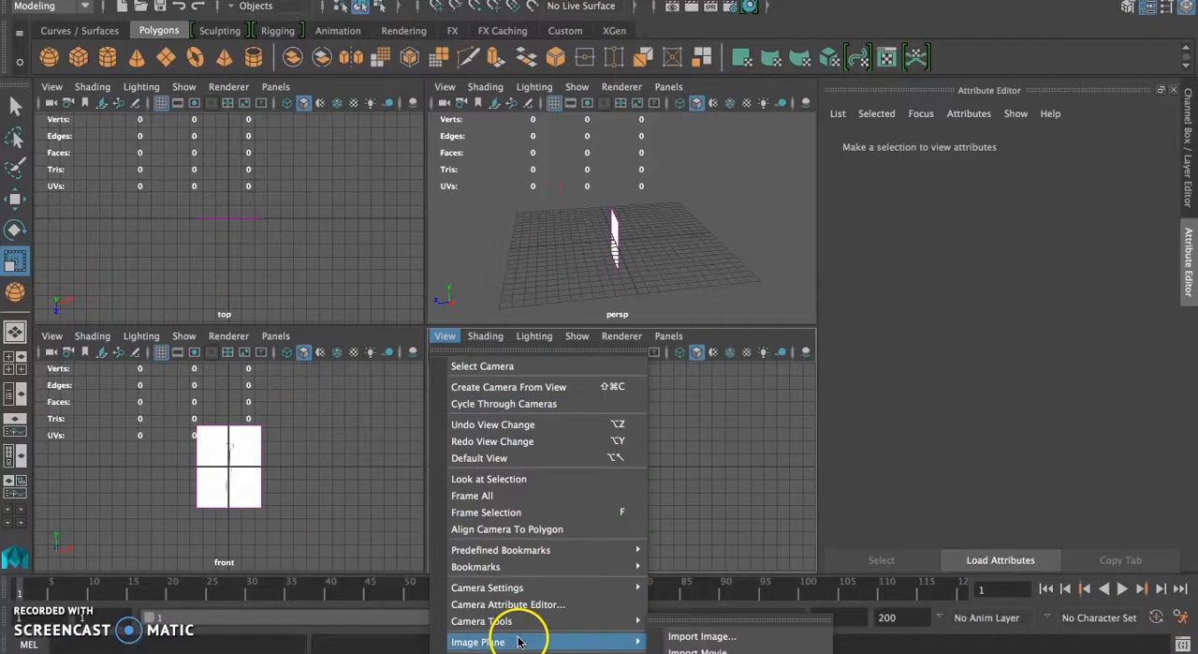
pyautogui.click(695, 636)
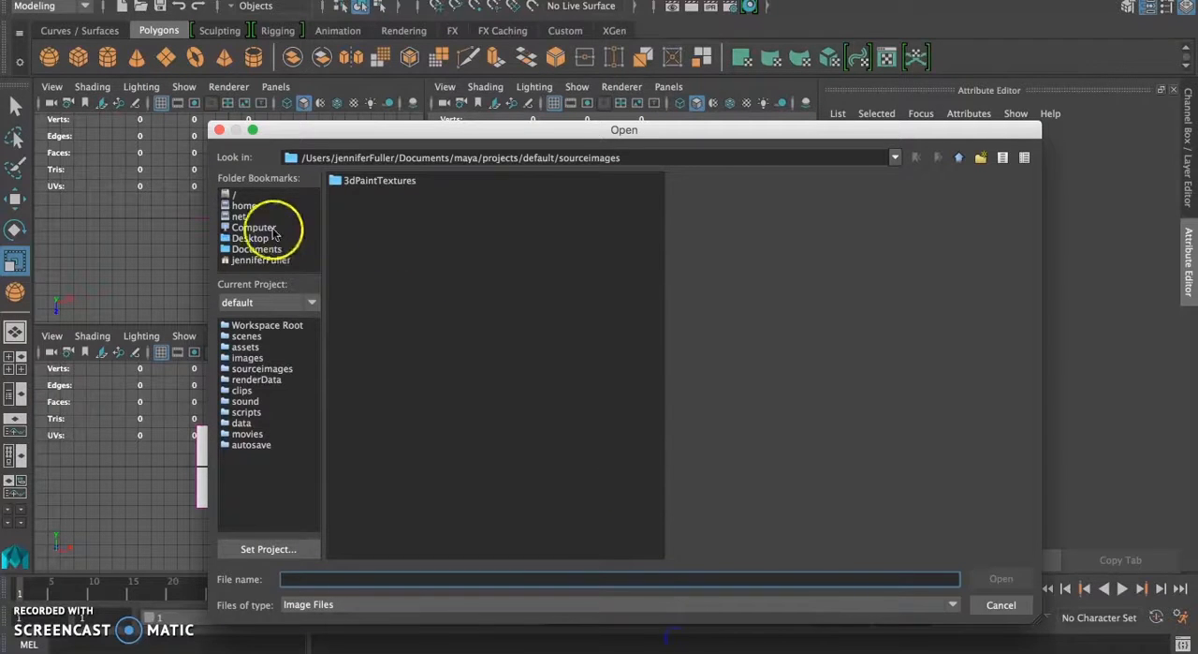
pyautogui.click(257, 248)
pyautogui.click(261, 239)
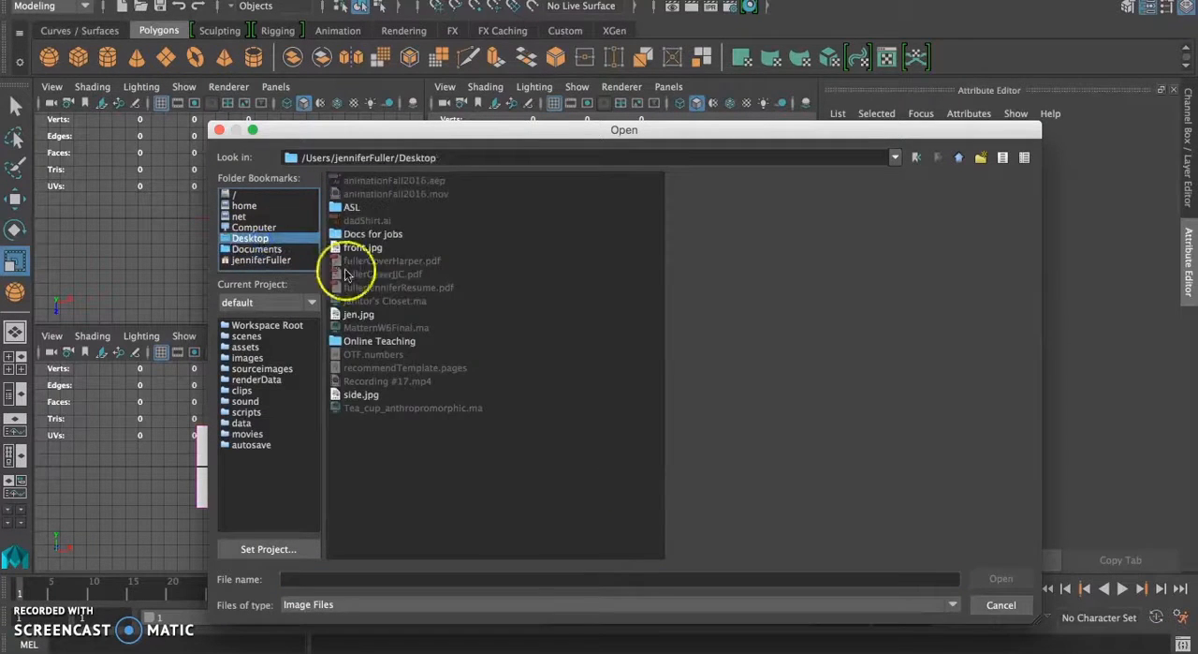
pyautogui.click(366, 394)
pyautogui.click(998, 577)
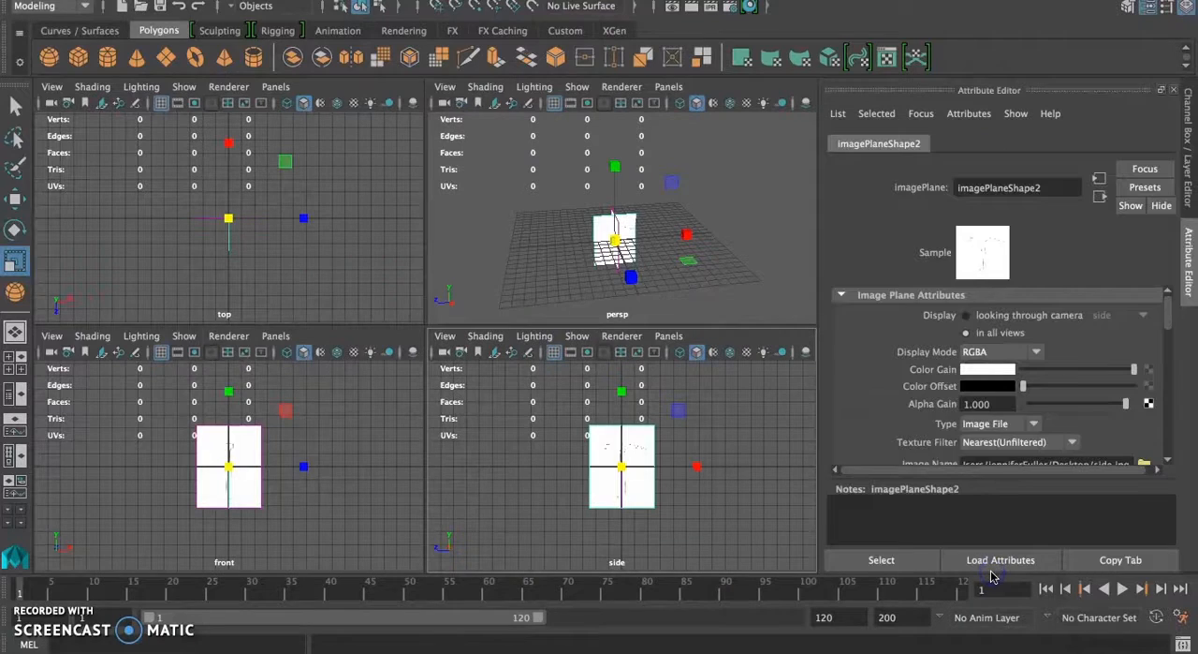
# Step: Check the crossed image planes in perspective and enlarge the front and side views to show both hammer drawings in full
pyautogui.scroll(-5, 622, 271)
pyautogui.scroll(10, 620, 273)
pyautogui.keyDown('alt'); pyautogui.moveTo(610, 276); pyautogui.dragTo(556, 181); pyautogui.keyUp('alt')
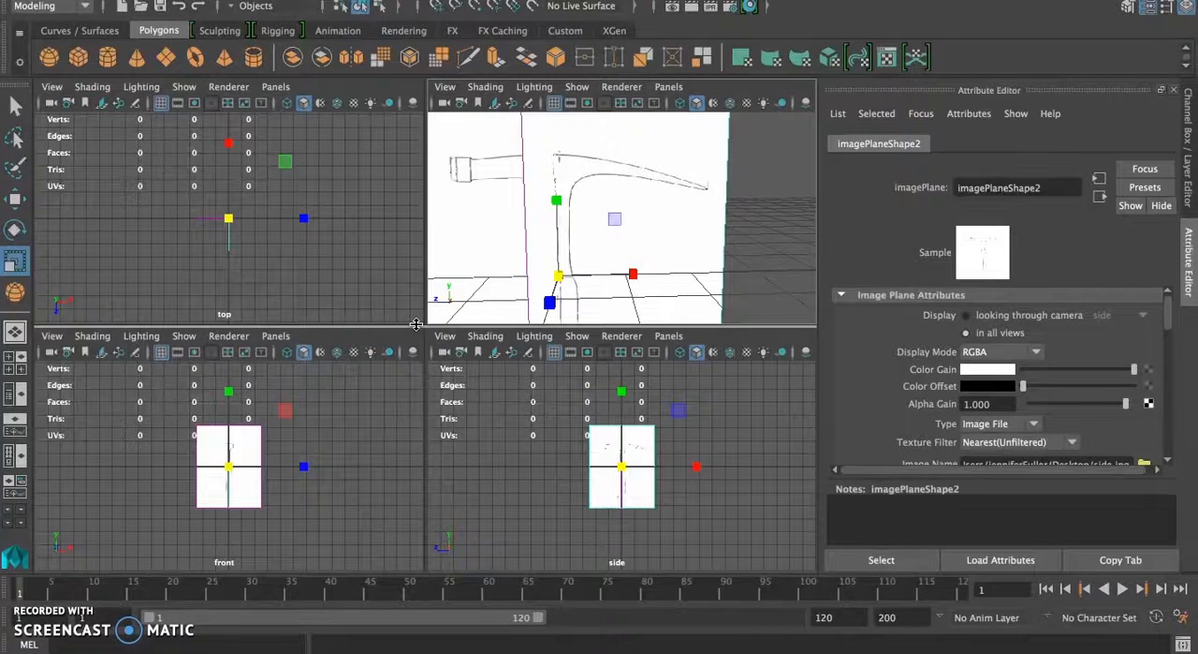
pyautogui.moveTo(416, 324); pyautogui.dragTo(415, 73)
pyautogui.scroll(6, 389, 323)
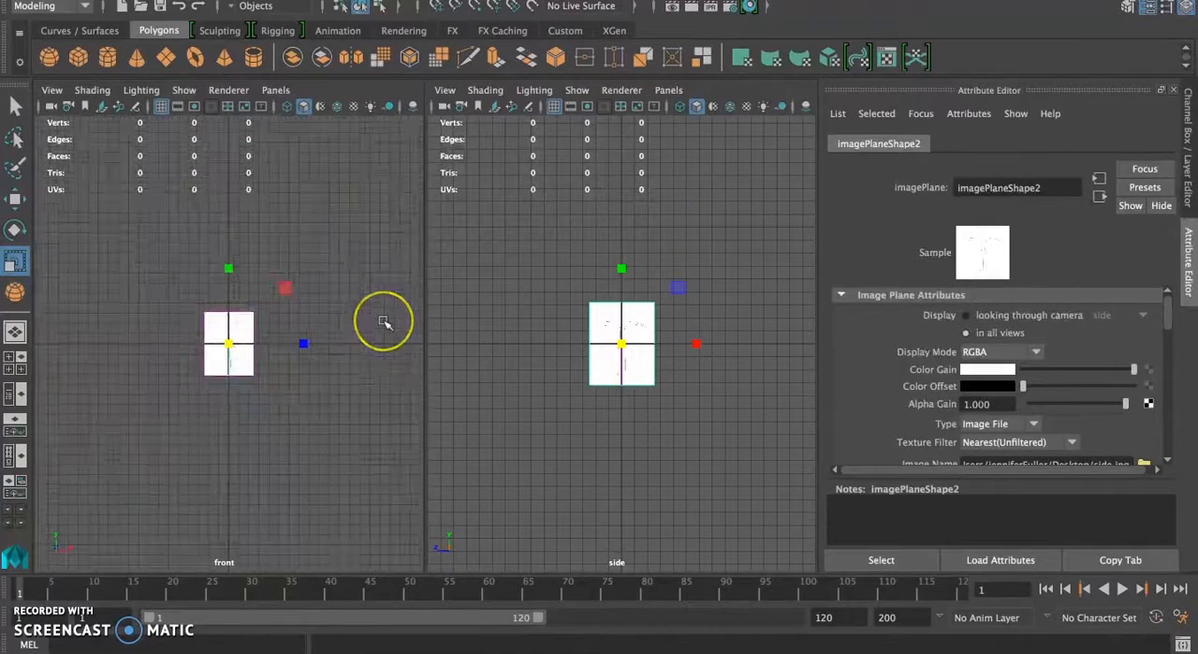
pyautogui.scroll(-3, 388, 357)
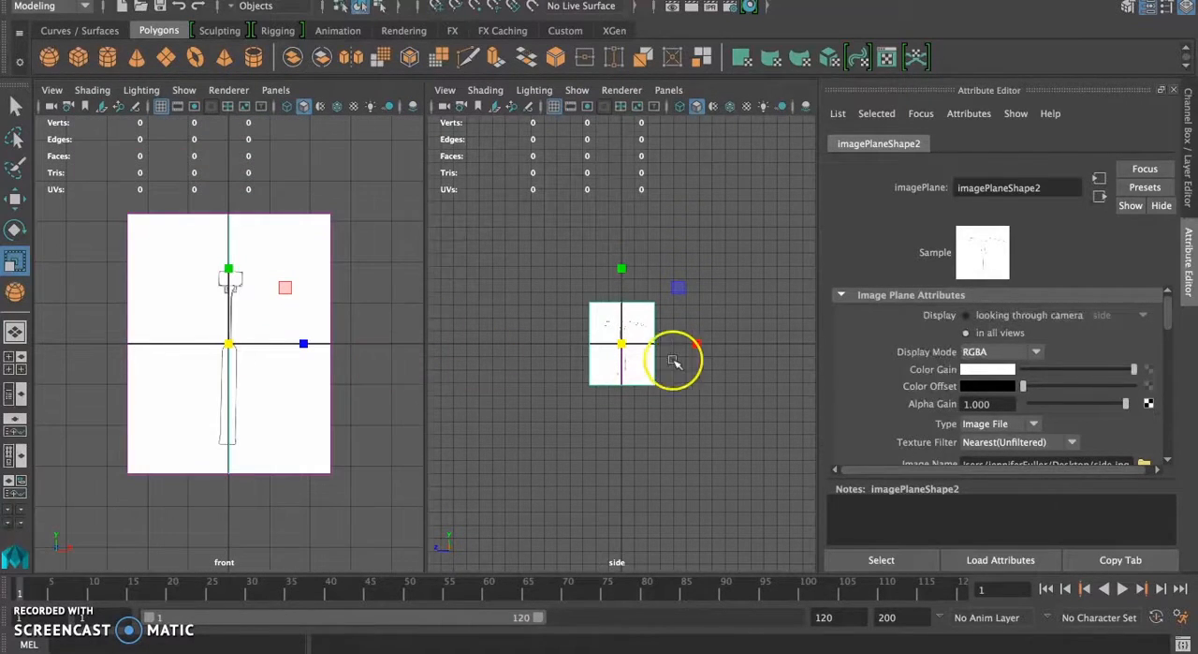
pyautogui.scroll(6, 677, 355)
pyautogui.scroll(2, 676, 356)
pyautogui.scroll(-4, 676, 356)
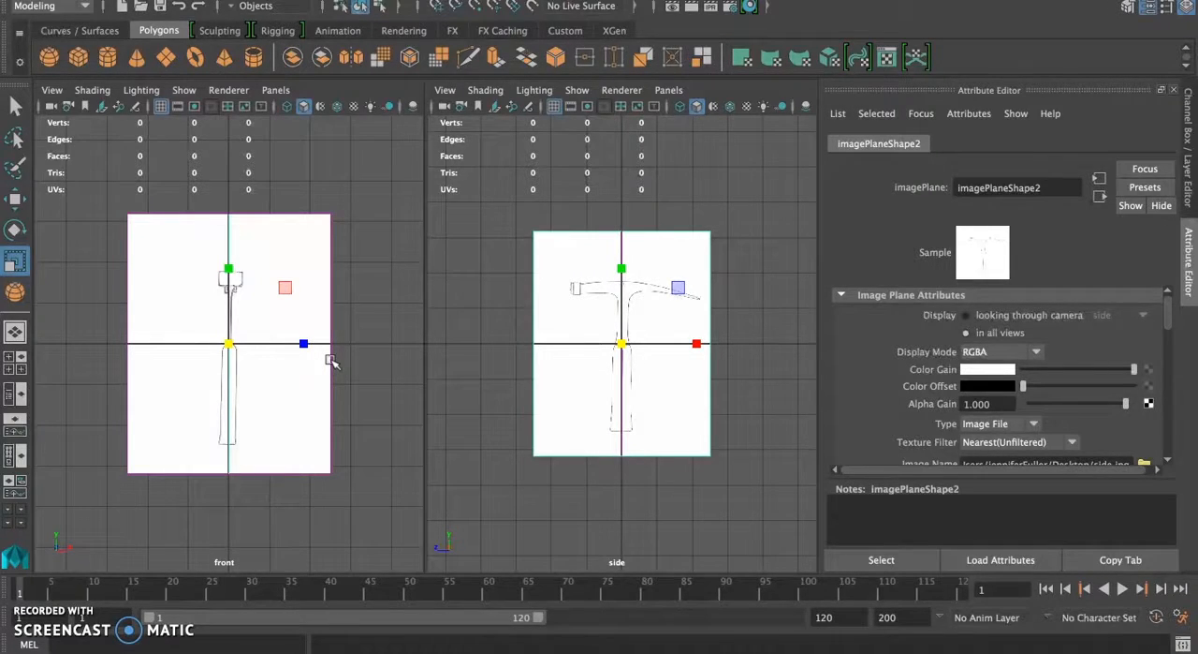
# Step: Try to draw a polygon cube across the base of the hammer's handle in the side view
pyautogui.click(80, 56)
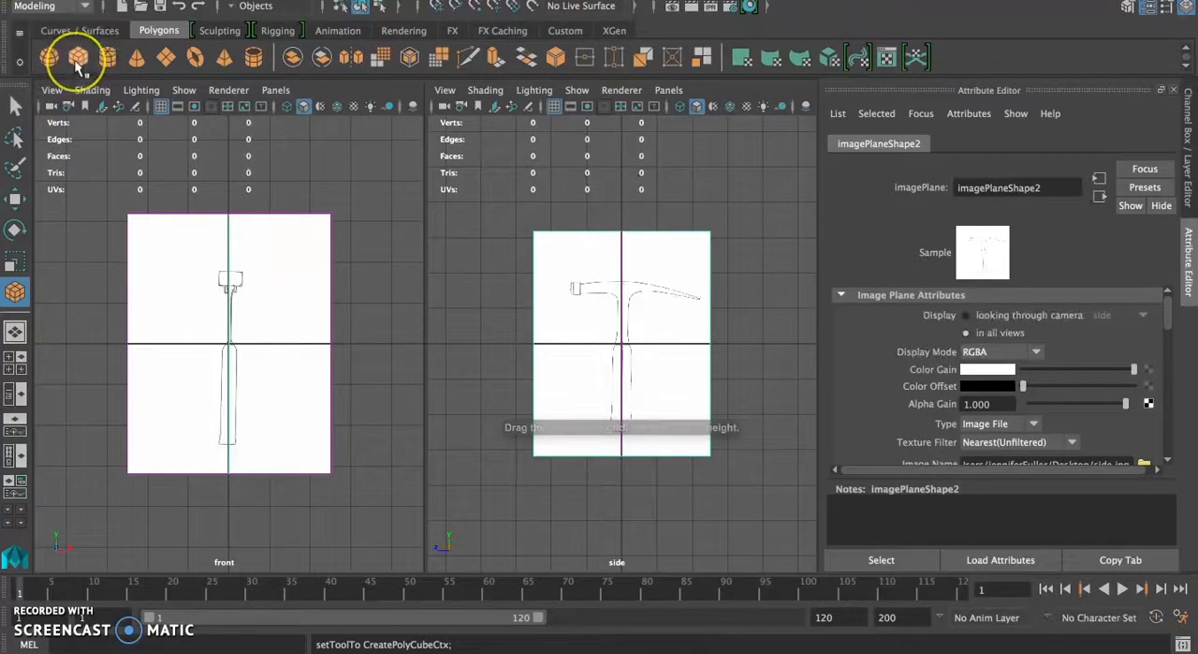
pyautogui.click(170, 0)
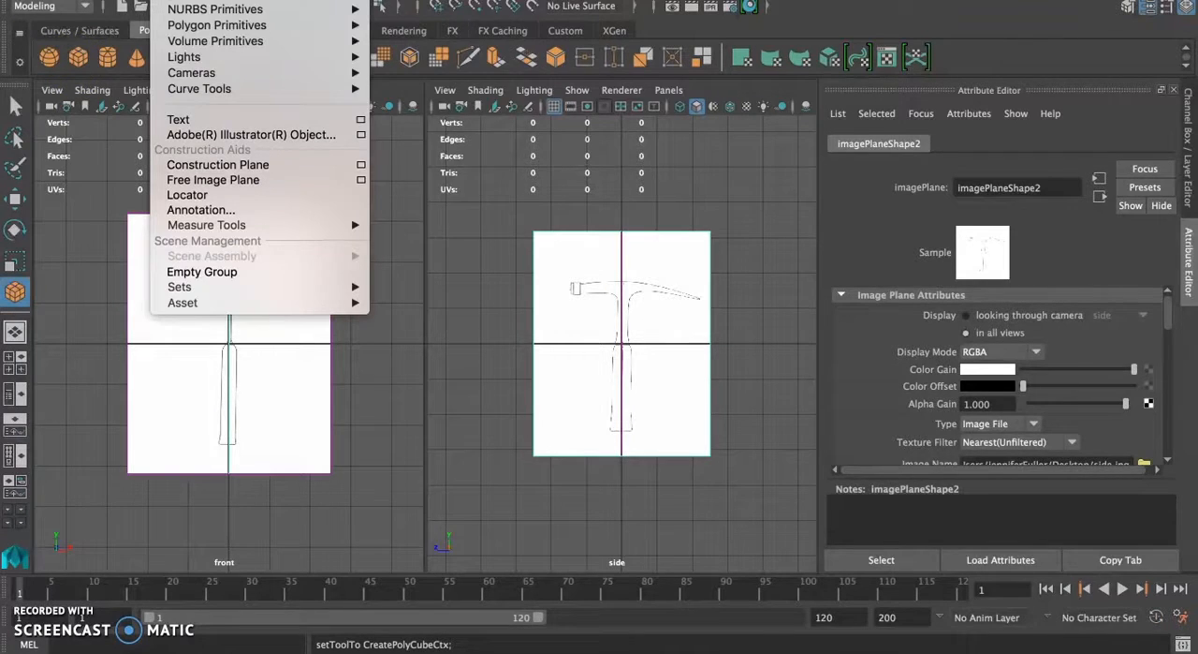
pyautogui.moveTo(181, 30)
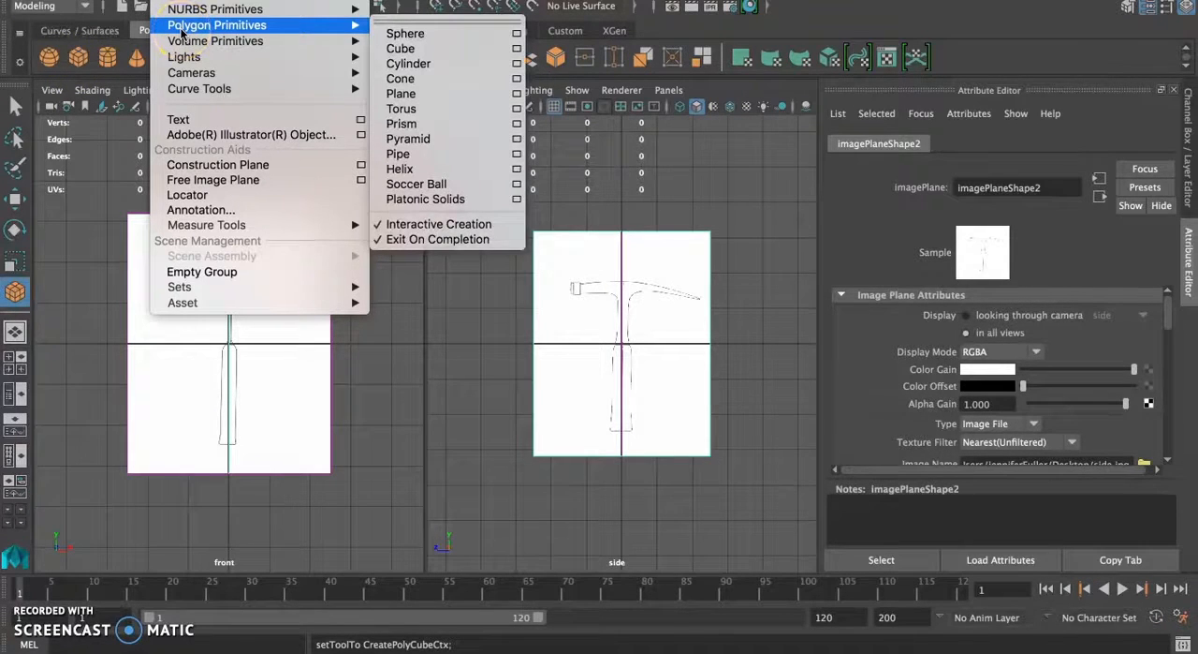
pyautogui.click(400, 48)
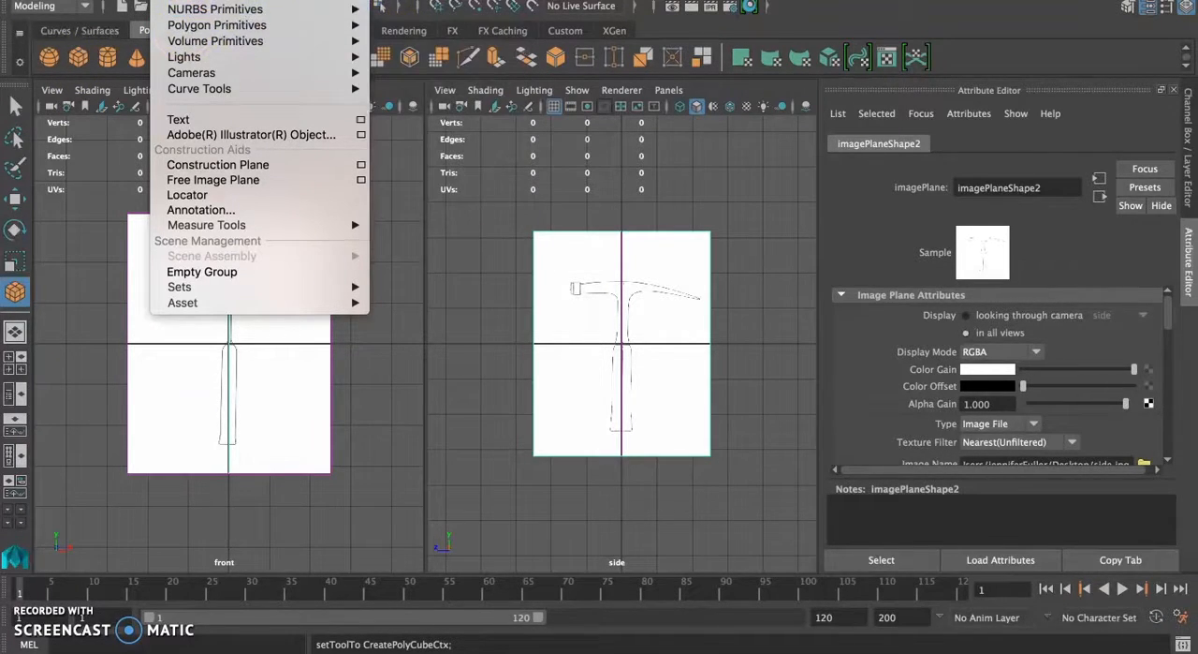
pyautogui.scroll(-3, 600, 393)
pyautogui.scroll(6, 600, 393)
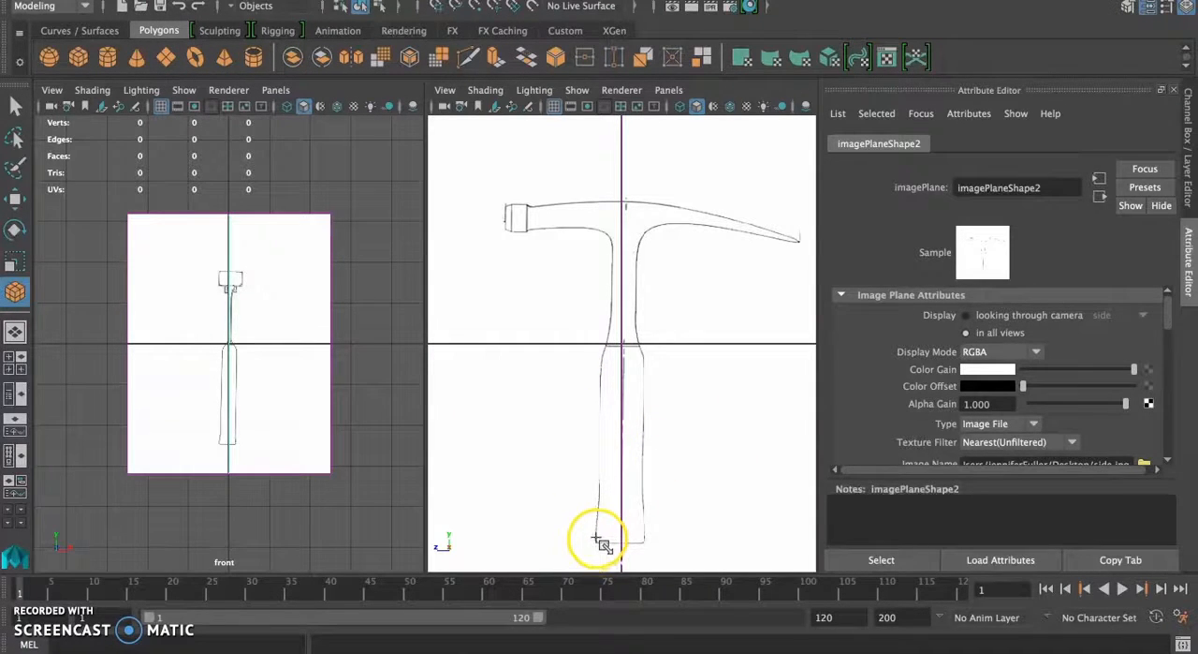
pyautogui.moveTo(596, 539); pyautogui.dragTo(649, 538)
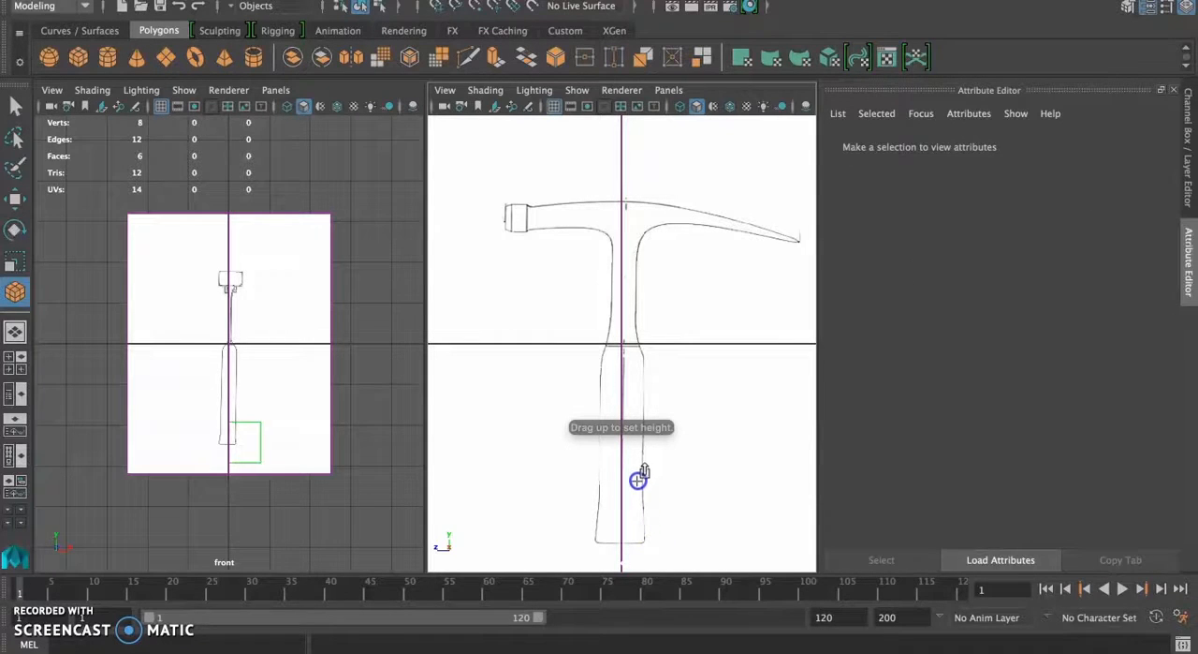
pyautogui.moveTo(638, 480); pyautogui.dragTo(638, 479)
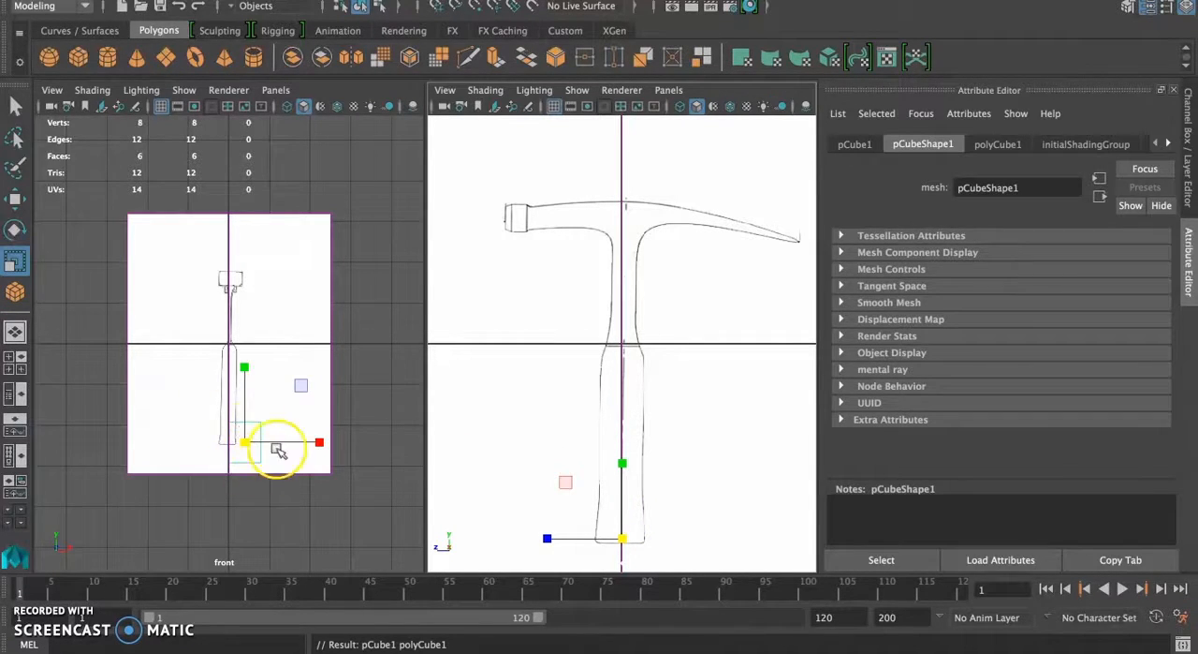
# Step: Try to adjust the flat cube with the Scale tool in the full-size perspective view and delete it
pyautogui.press('w')
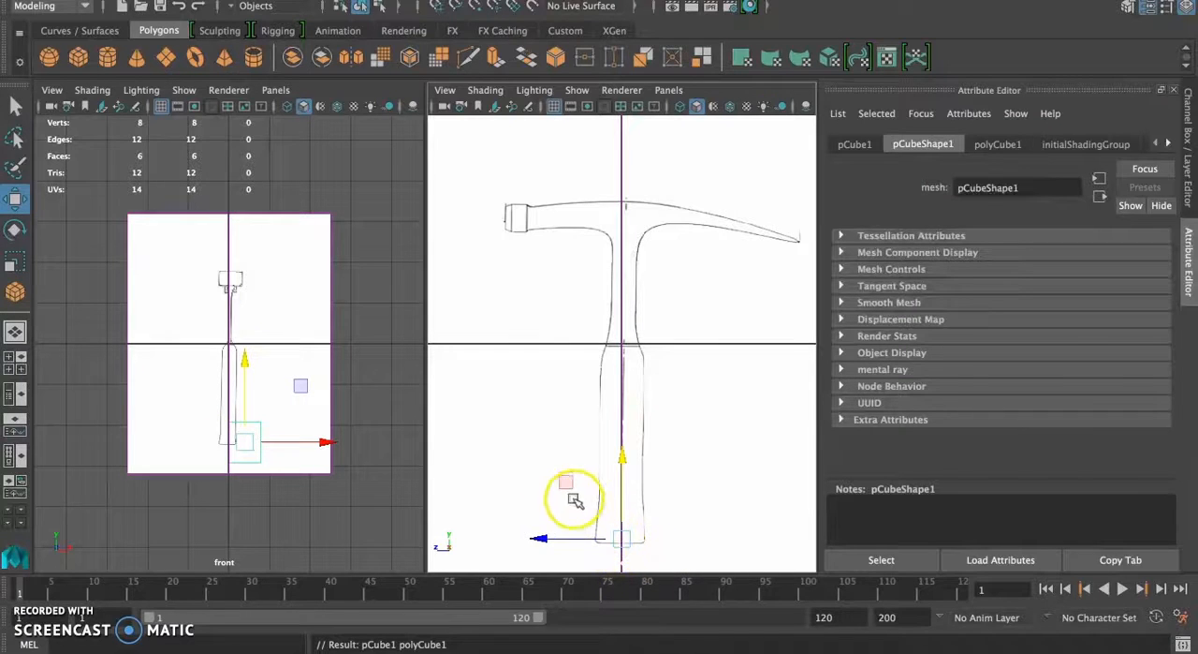
pyautogui.click(17, 369)
pyautogui.scroll(5, 522, 421)
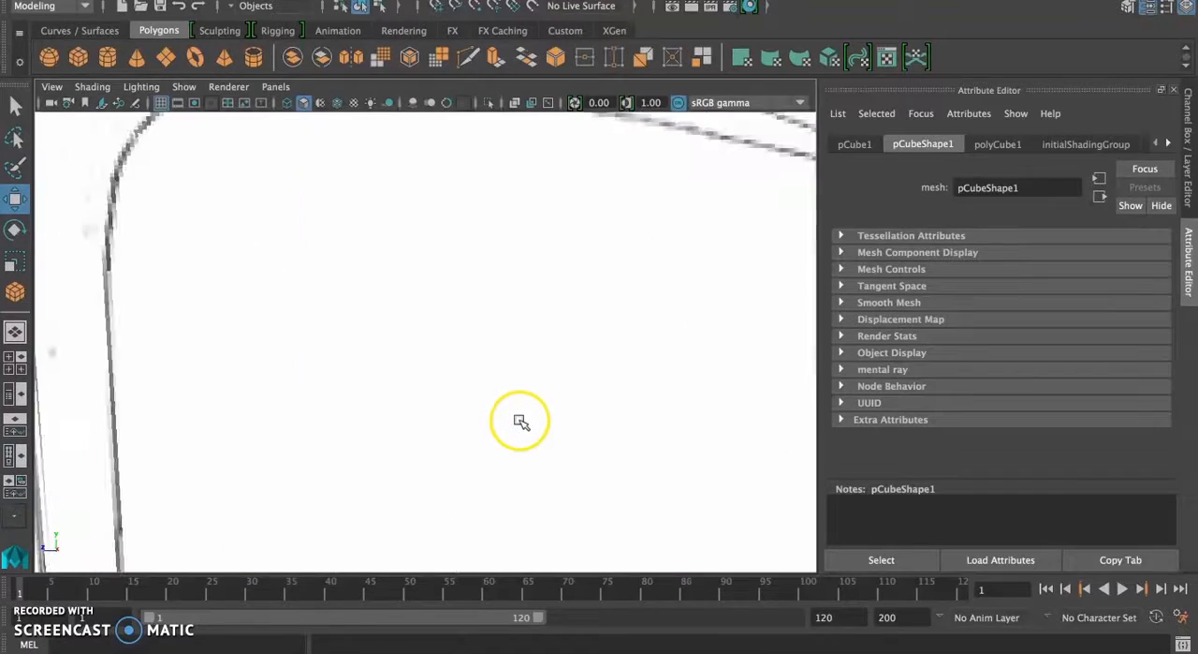
pyautogui.scroll(-10, 522, 421)
pyautogui.keyDown('alt'); pyautogui.moveTo(428, 449); pyautogui.dragTo(407, 487); pyautogui.keyUp('alt')
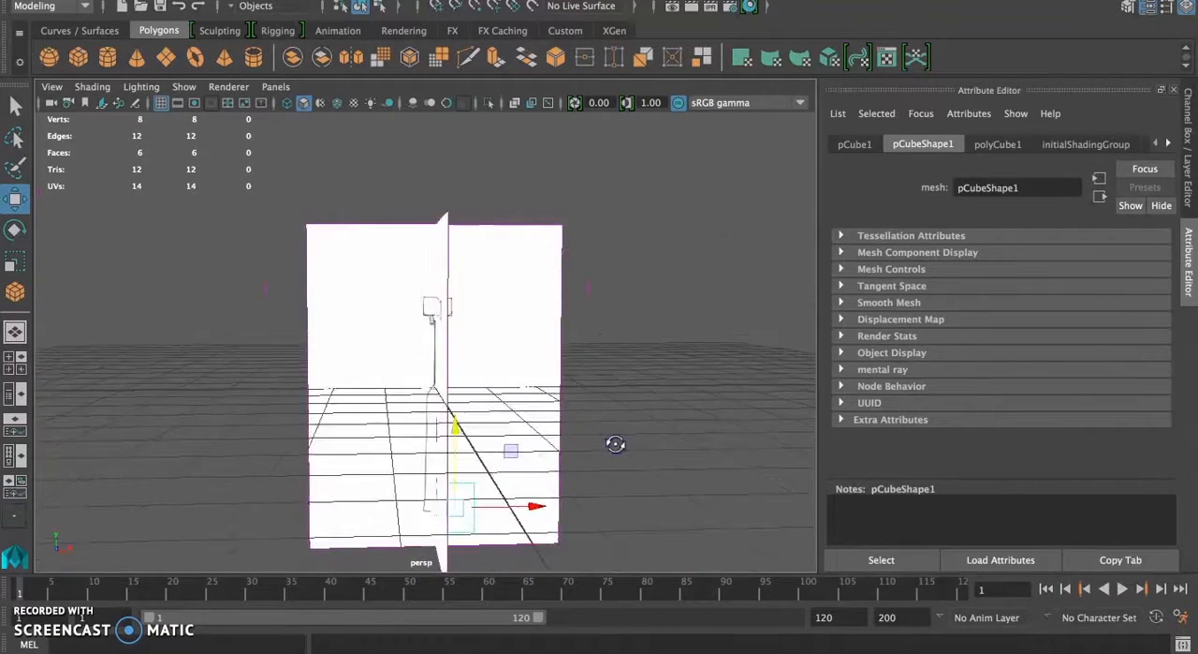
pyautogui.press('r')
pyautogui.click(296, 469)
pyautogui.moveTo(296, 470); pyautogui.dragTo(299, 468, button='middle')
pyautogui.moveTo(243, 470); pyautogui.dragTo(228, 471)
pyautogui.moveTo(380, 470); pyautogui.dragTo(423, 464)
pyautogui.keyDown('alt'); pyautogui.moveTo(379, 527); pyautogui.dragTo(458, 515); pyautogui.keyUp('alt')
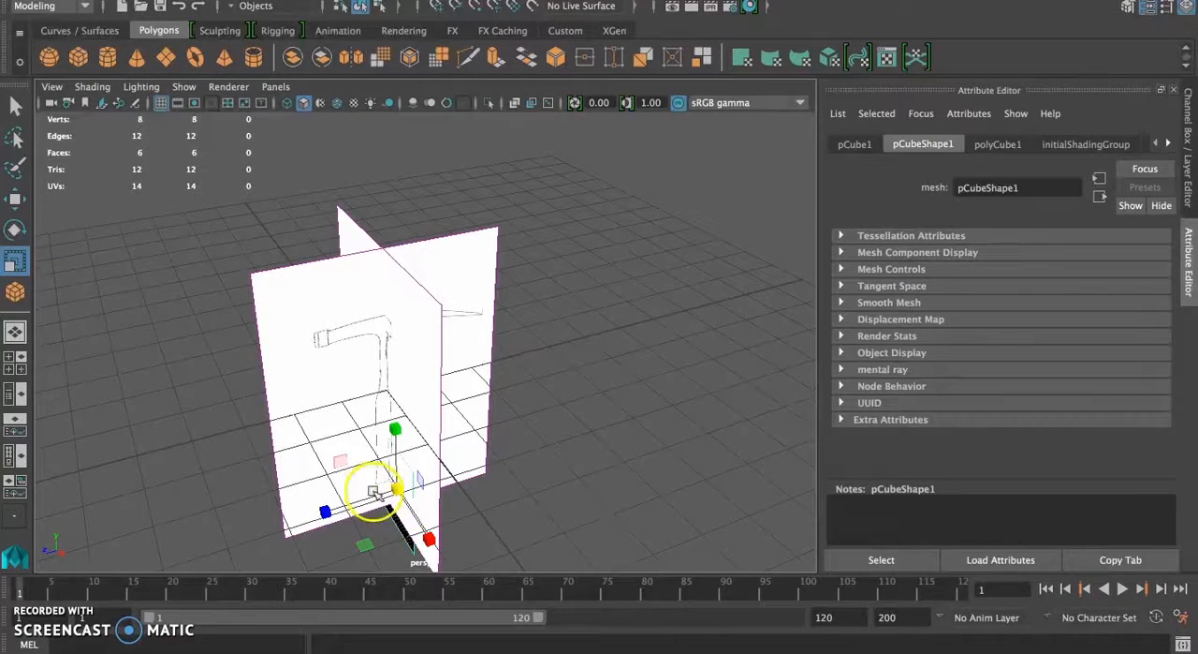
pyautogui.click(14, 108)
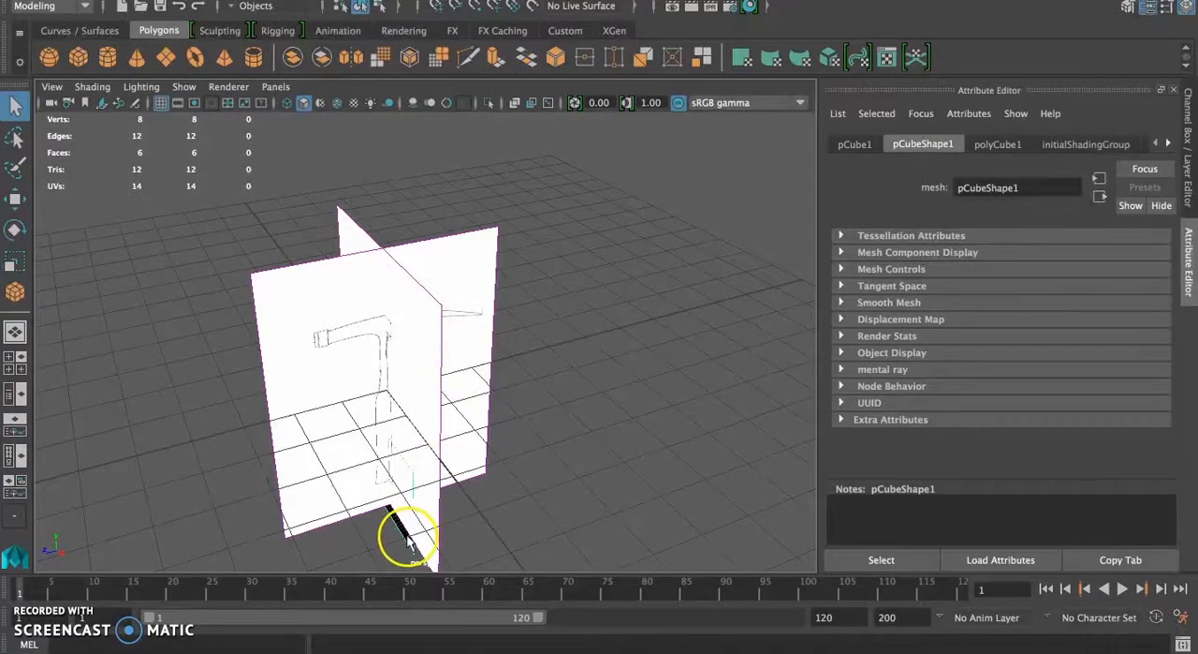
pyautogui.click(470, 546)
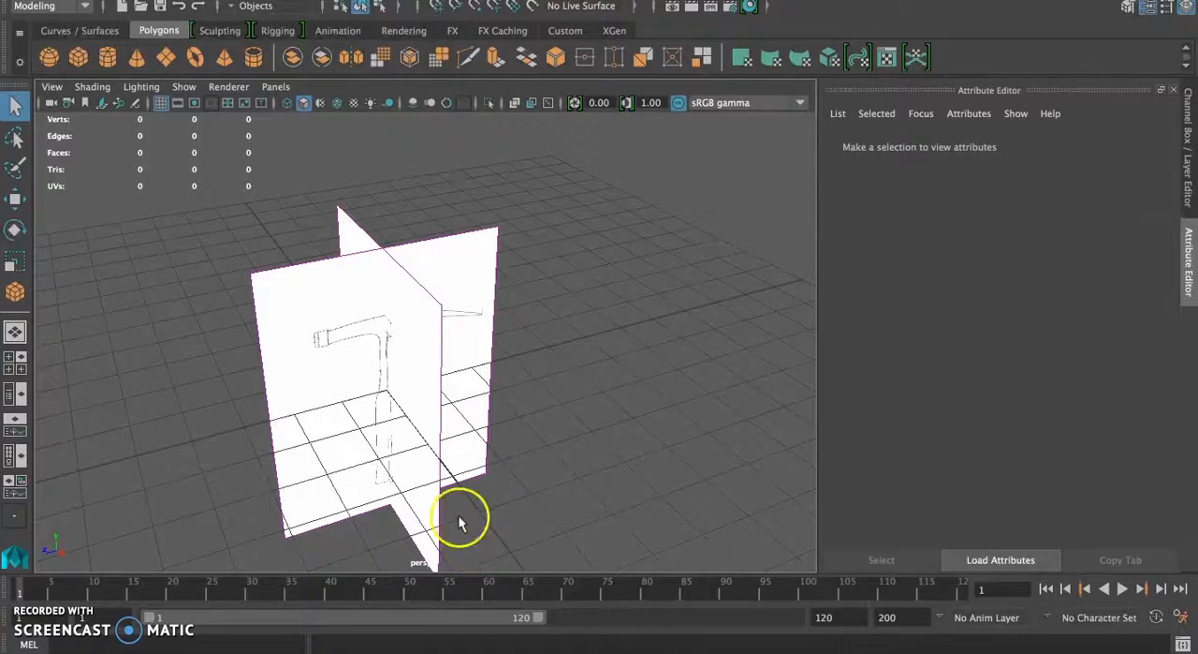
# Step: Draw a tall, narrow polygon cube near the hammer's handle in perspective and bring back the enlarged front and side views
pyautogui.click(78, 57)
pyautogui.moveTo(375, 490); pyautogui.dragTo(390, 402)
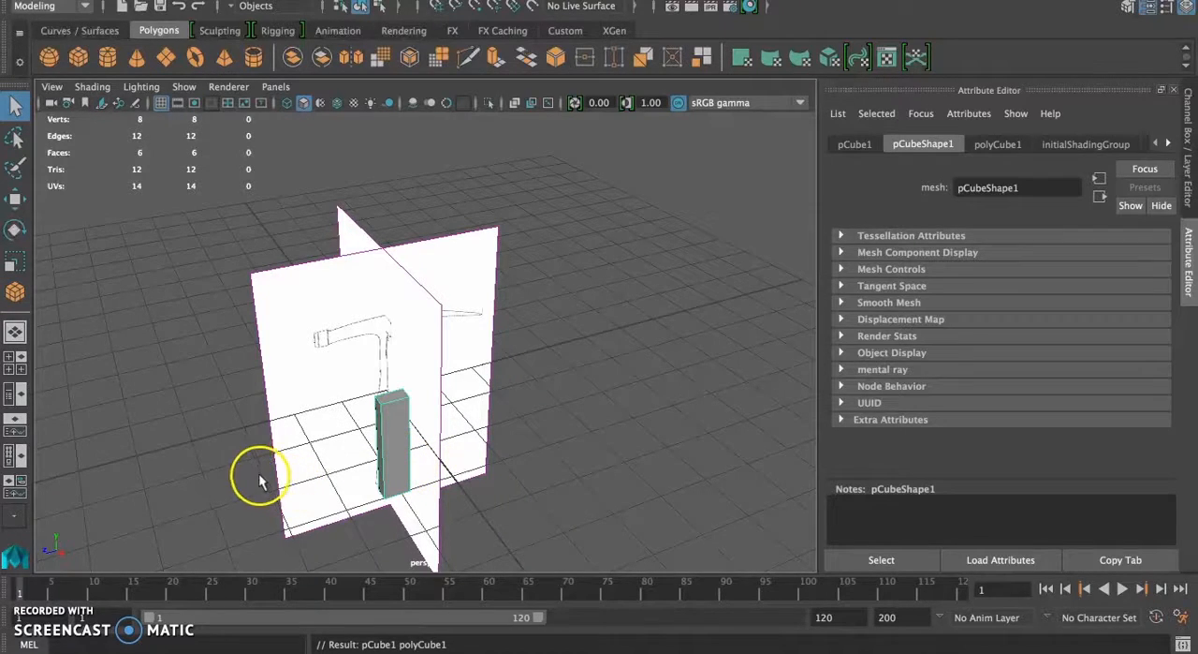
pyautogui.click(9, 365)
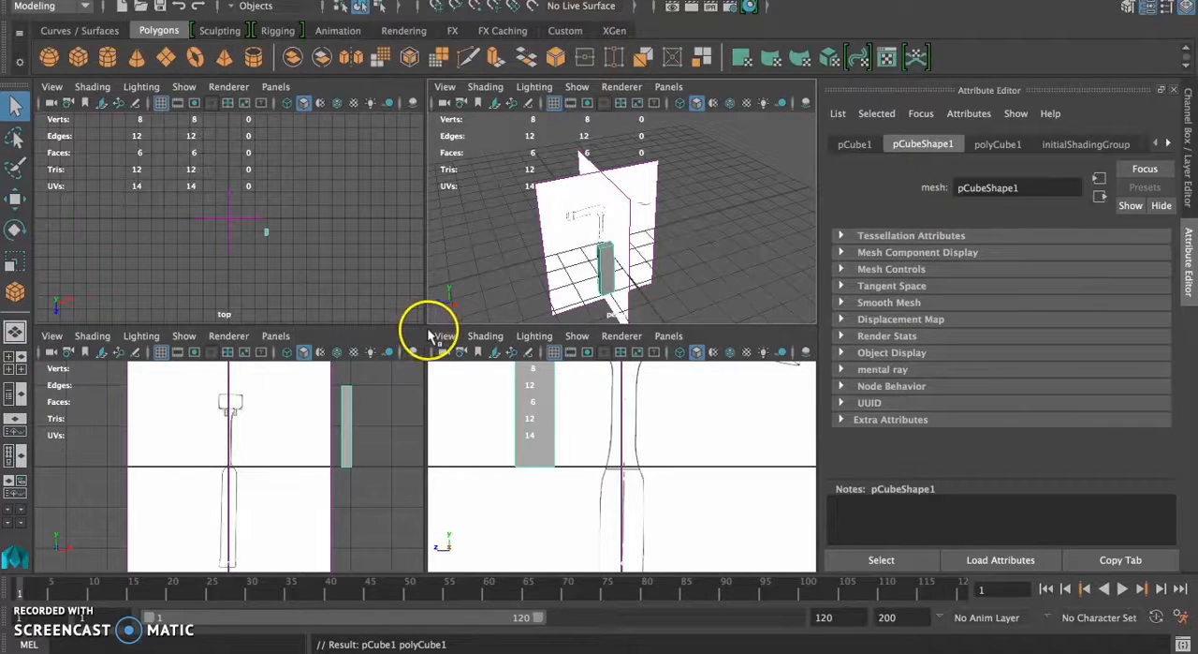
pyautogui.moveTo(416, 329); pyautogui.dragTo(408, 62)
# Step: Move the tall cube over the lower part of the hammer's handle in both the side and front views
pyautogui.click(548, 246)
pyautogui.press('w')
pyautogui.moveTo(545, 249); pyautogui.dragTo(625, 457)
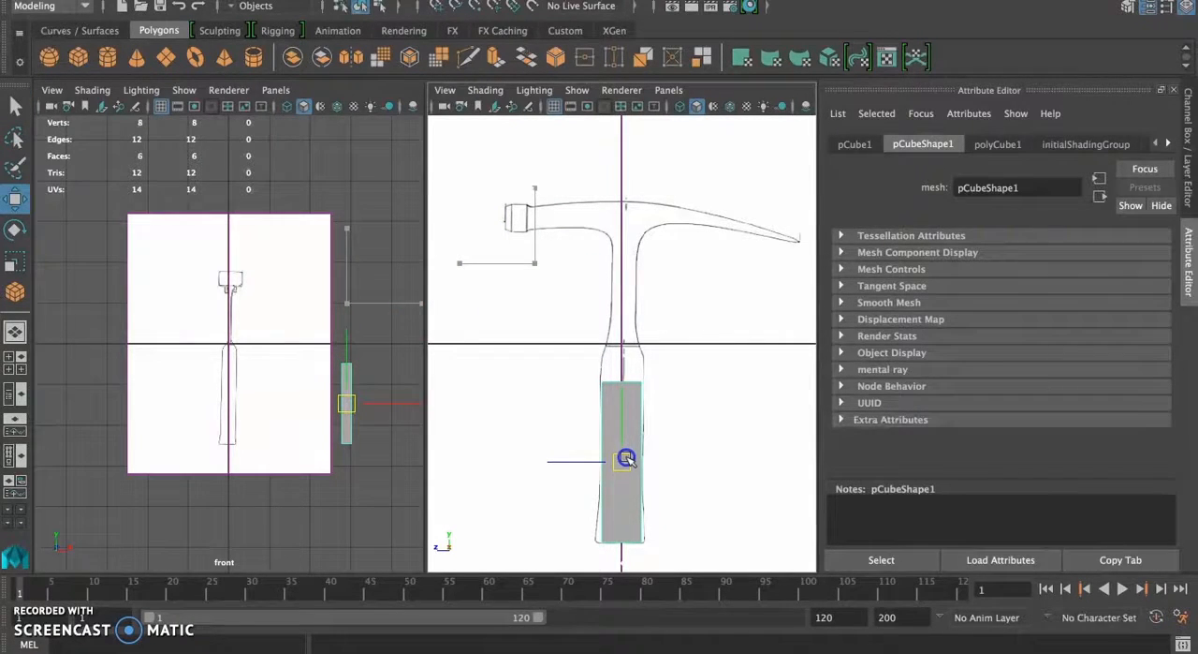
pyautogui.moveTo(416, 403); pyautogui.dragTo(304, 405)
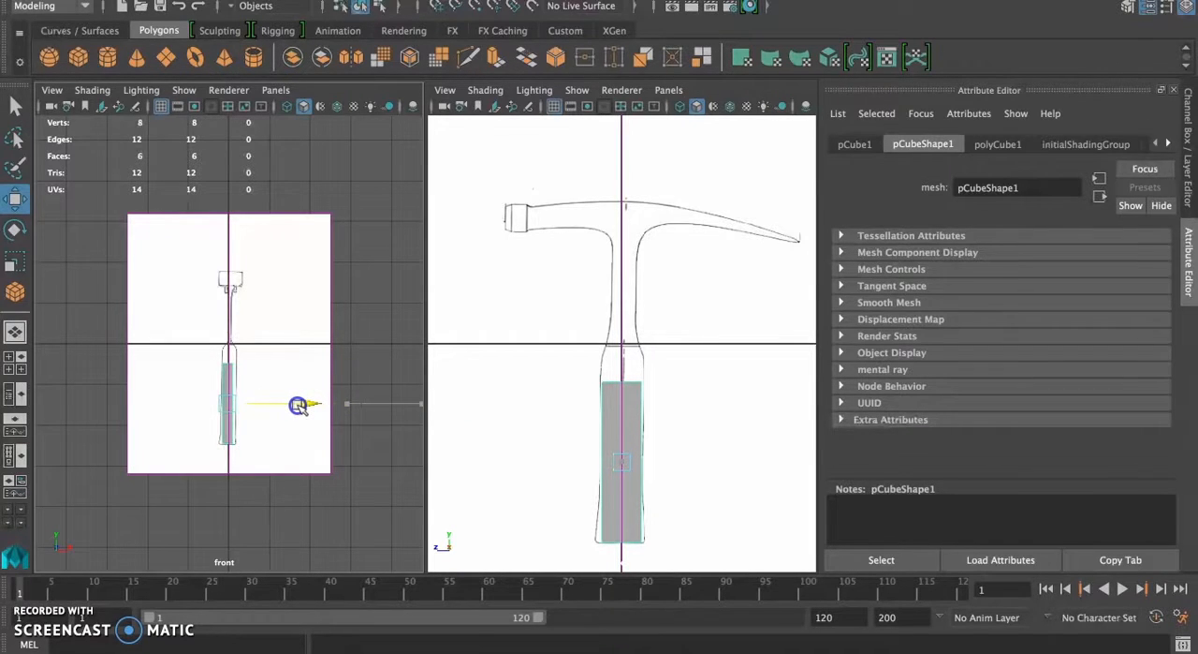
pyautogui.moveTo(299, 405); pyautogui.dragTo(306, 407)
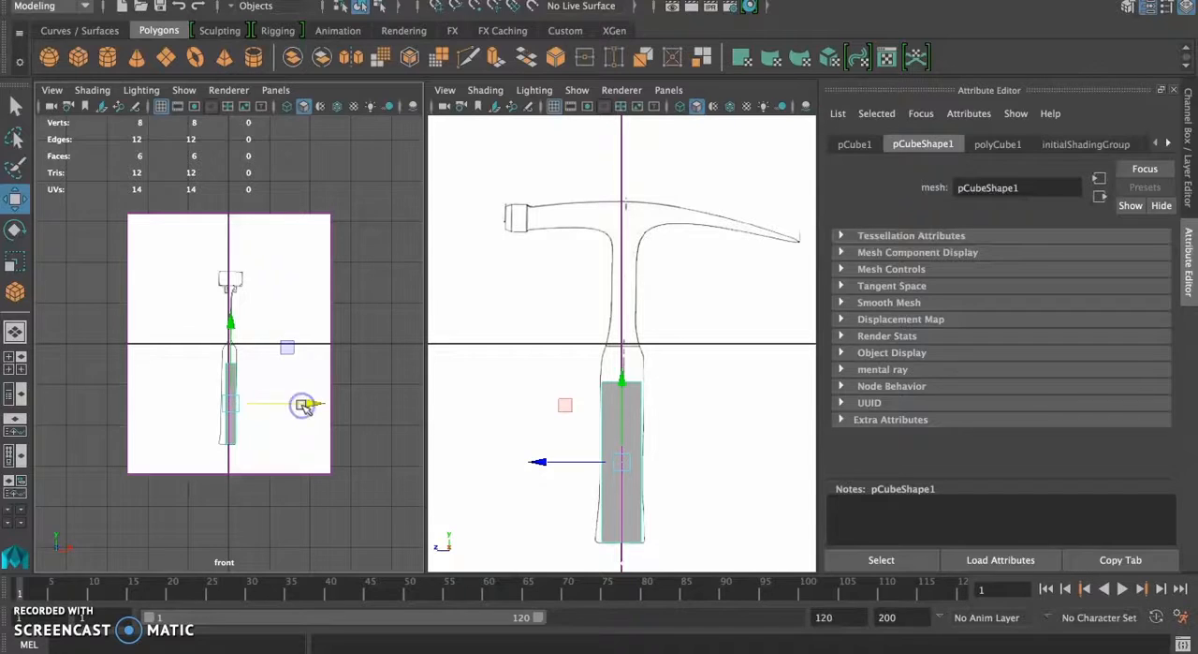
# Step: Shift the cube against the vertical centre line in the front view and align its base with the handle's bottom end
pyautogui.scroll(-2, 300, 410)
pyautogui.scroll(6, 298, 408)
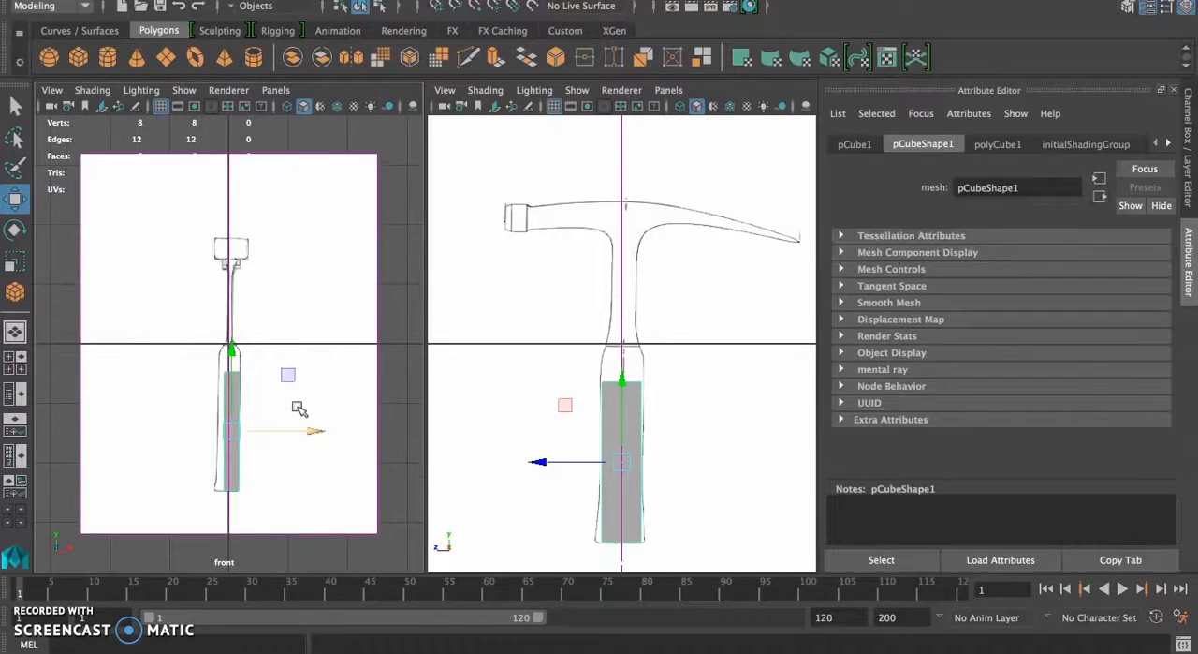
pyautogui.moveTo(317, 463)
pyautogui.mouseDown()
pyautogui.moveTo(321, 475)
pyautogui.moveTo(316, 462)
pyautogui.moveTo(327, 460)
pyautogui.moveTo(282, 469)
pyautogui.moveTo(334, 474)
pyautogui.moveTo(321, 476)
pyautogui.mouseUp()
pyautogui.click(548, 440)
pyautogui.moveTo(615, 383)
pyautogui.mouseDown()
pyautogui.moveTo(618, 340)
pyautogui.moveTo(614, 363)
pyautogui.mouseUp()
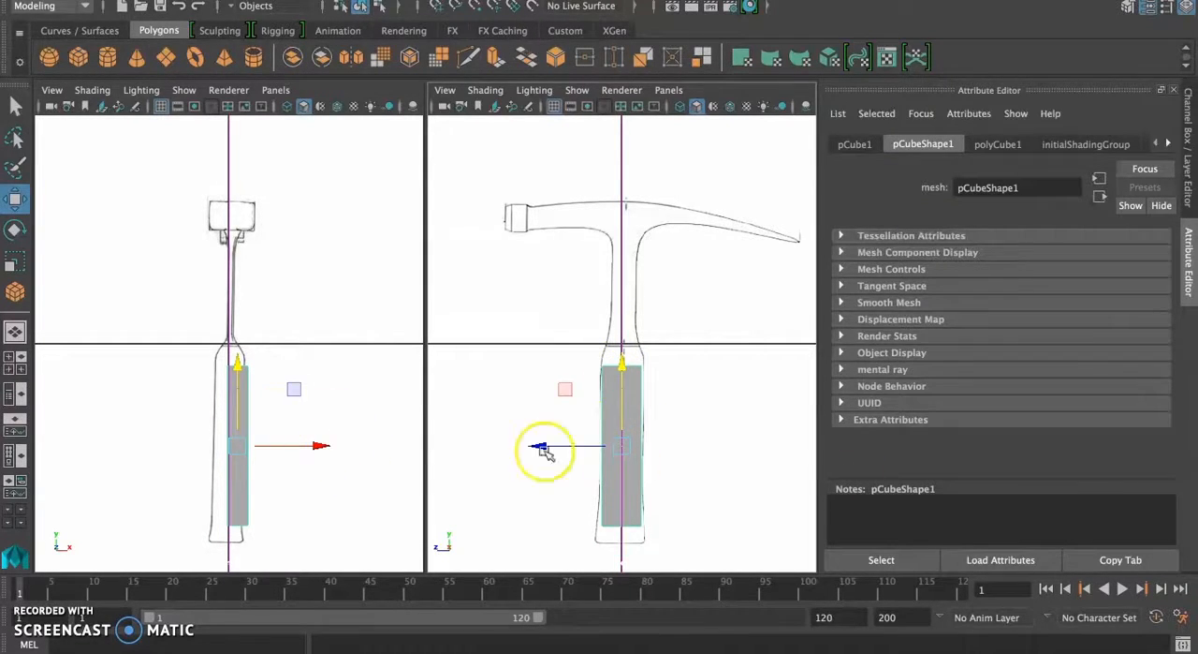
pyautogui.moveTo(622, 360); pyautogui.dragTo(621, 378)
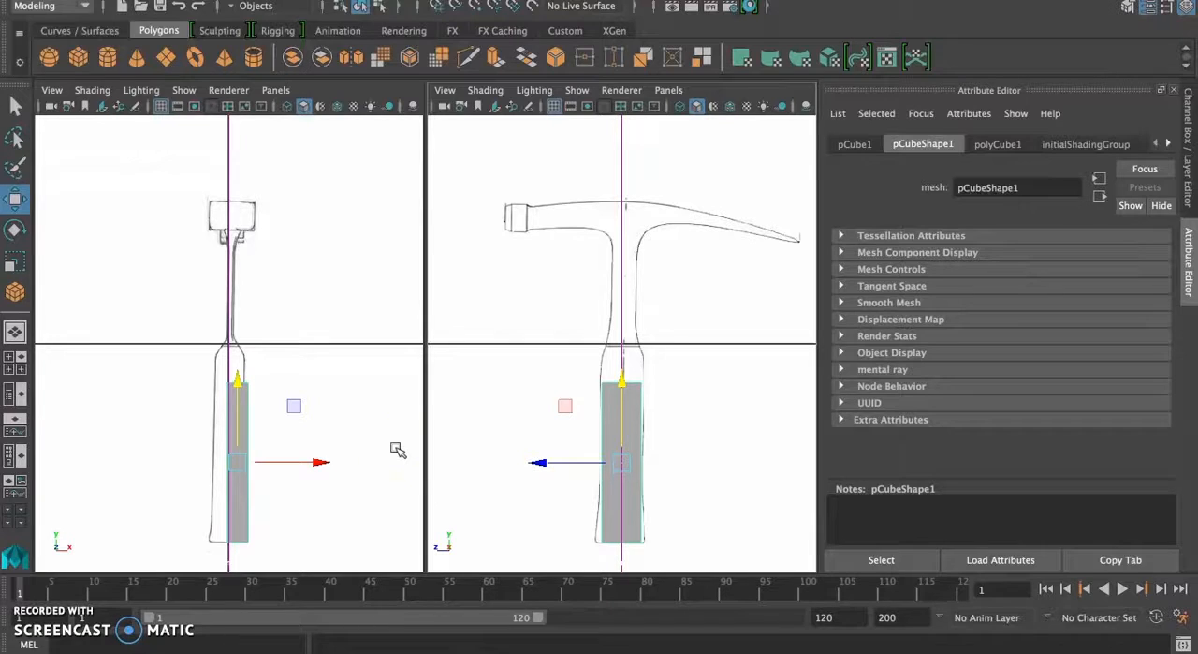
pyautogui.click(243, 499)
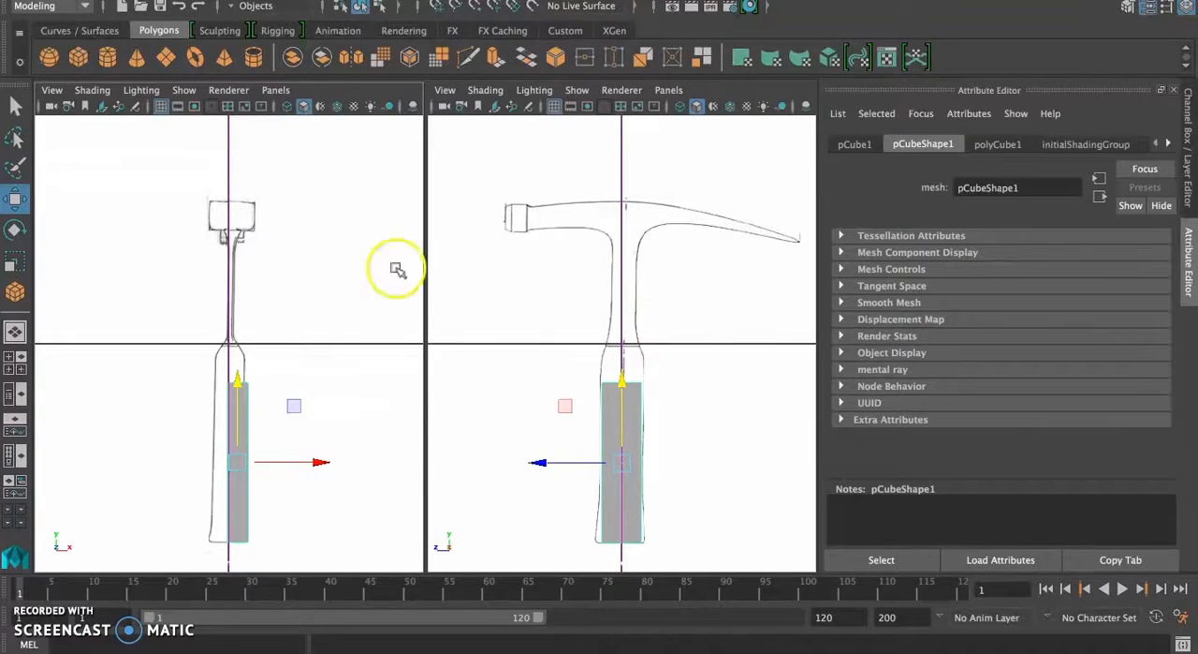
# Step: Widen the cube in the front view to match the handle's width and centre it over the handle drawing
pyautogui.press('r')
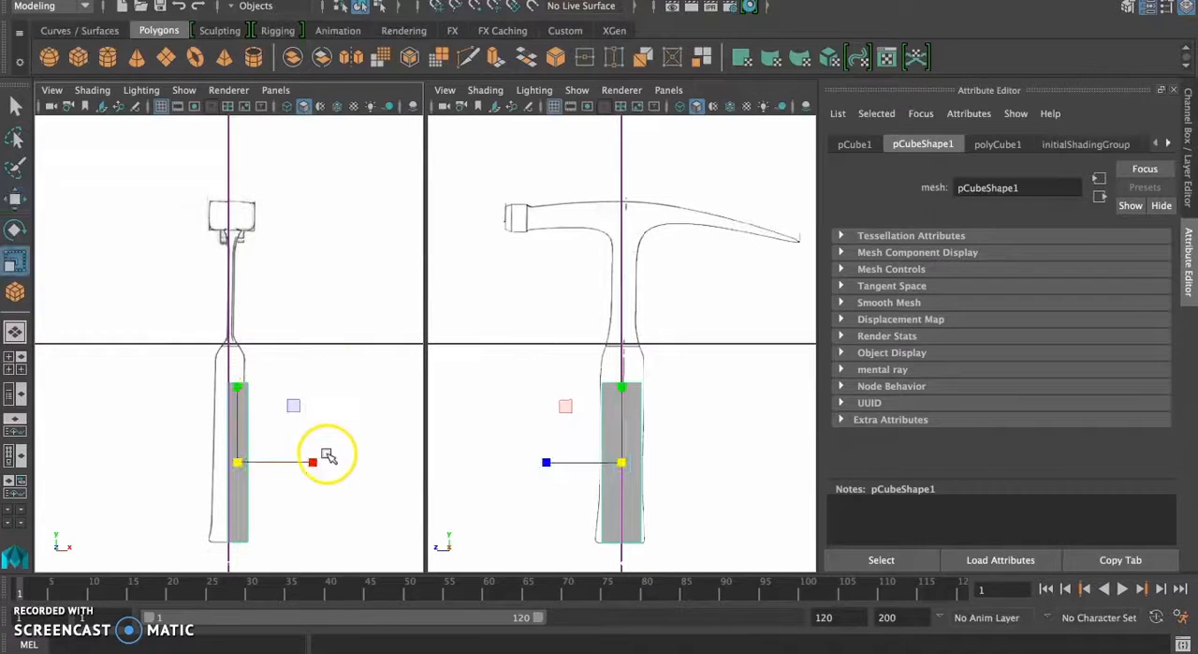
pyautogui.moveTo(317, 461); pyautogui.dragTo(348, 461)
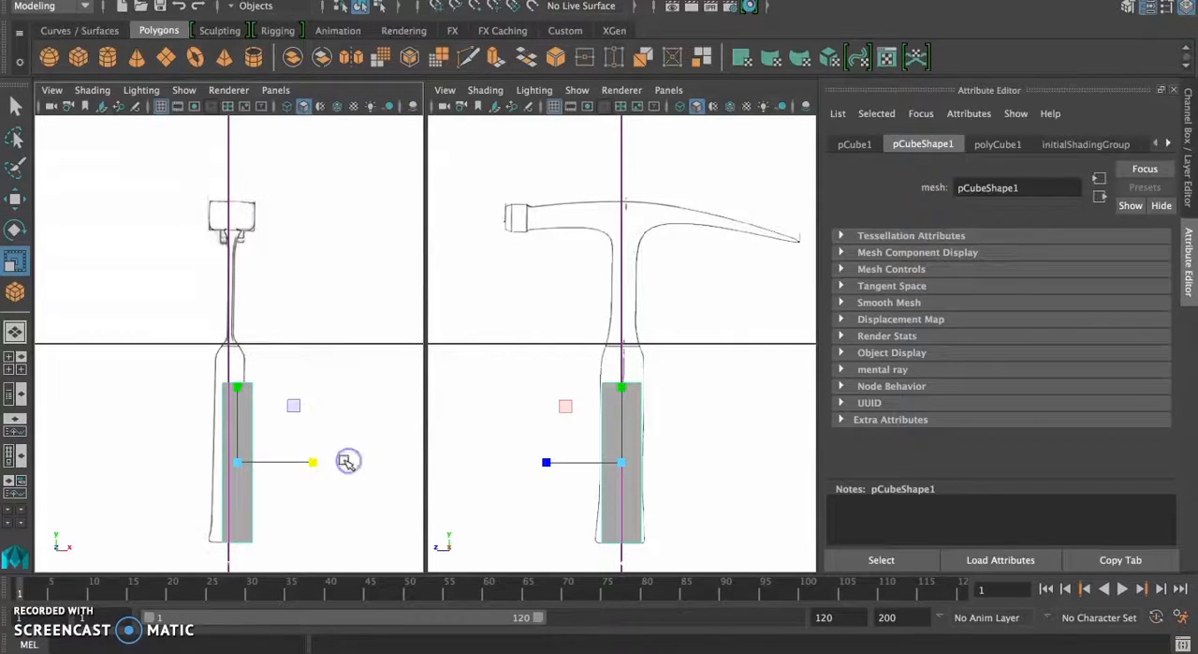
pyautogui.press('w')
pyautogui.moveTo(323, 460); pyautogui.dragTo(314, 461)
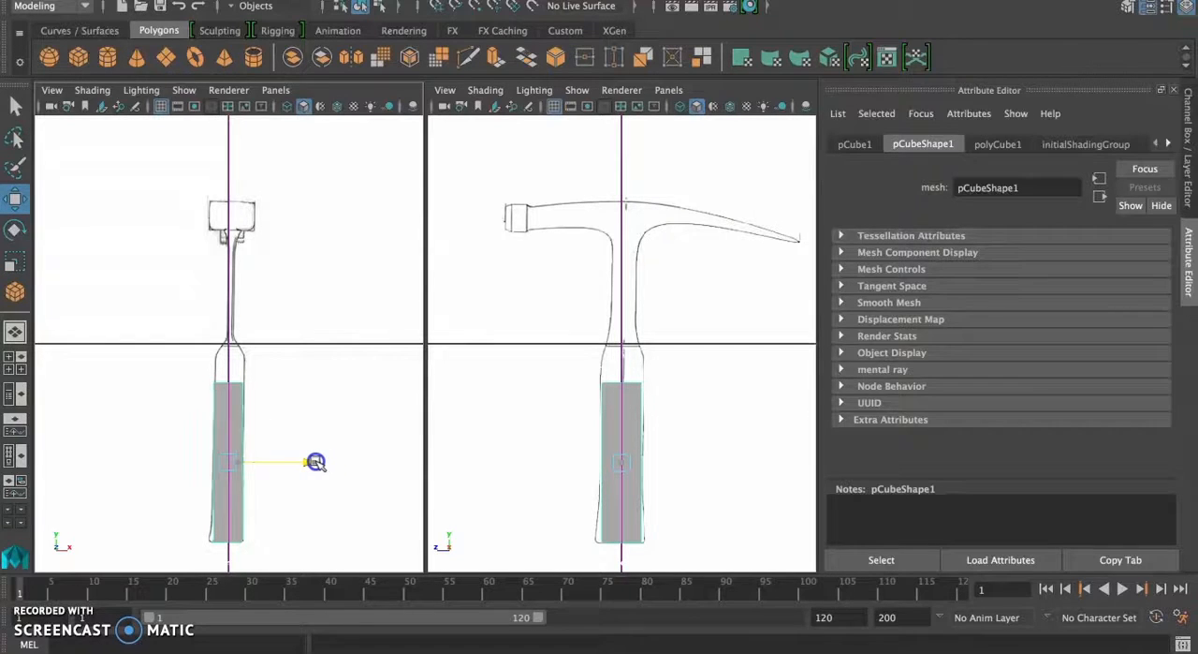
pyautogui.moveTo(315, 462); pyautogui.dragTo(315, 461)
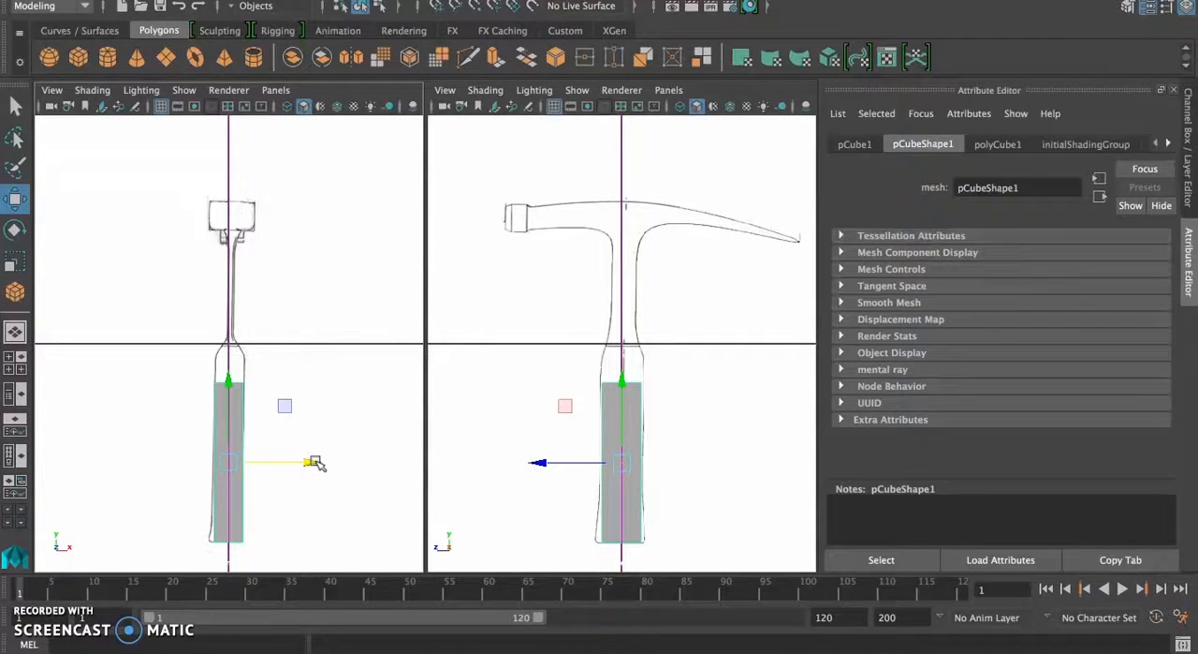
# Step: Stretch the cube vertically so it spans the grip from the handle's bottom end up to near the horizontal axis
pyautogui.press('r')
pyautogui.moveTo(230, 384)
pyautogui.mouseDown()
pyautogui.moveTo(231, 359)
pyautogui.moveTo(233, 376)
pyautogui.mouseUp()
pyautogui.press('w')
pyautogui.press('r')
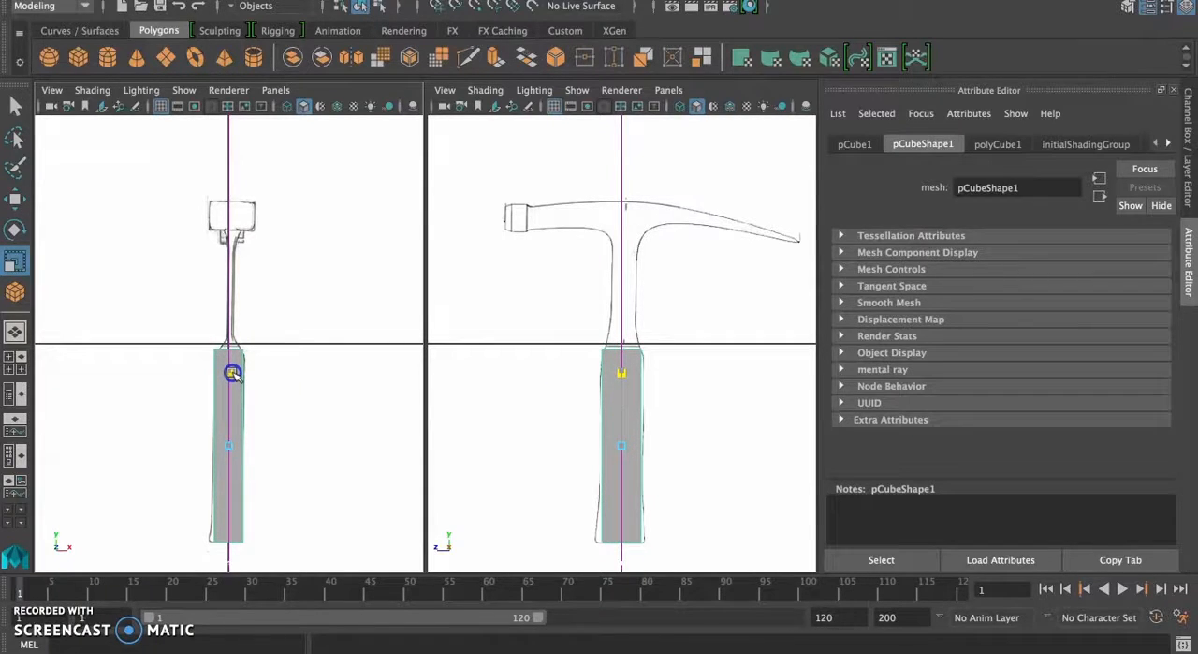
pyautogui.moveTo(233, 374); pyautogui.dragTo(232, 374)
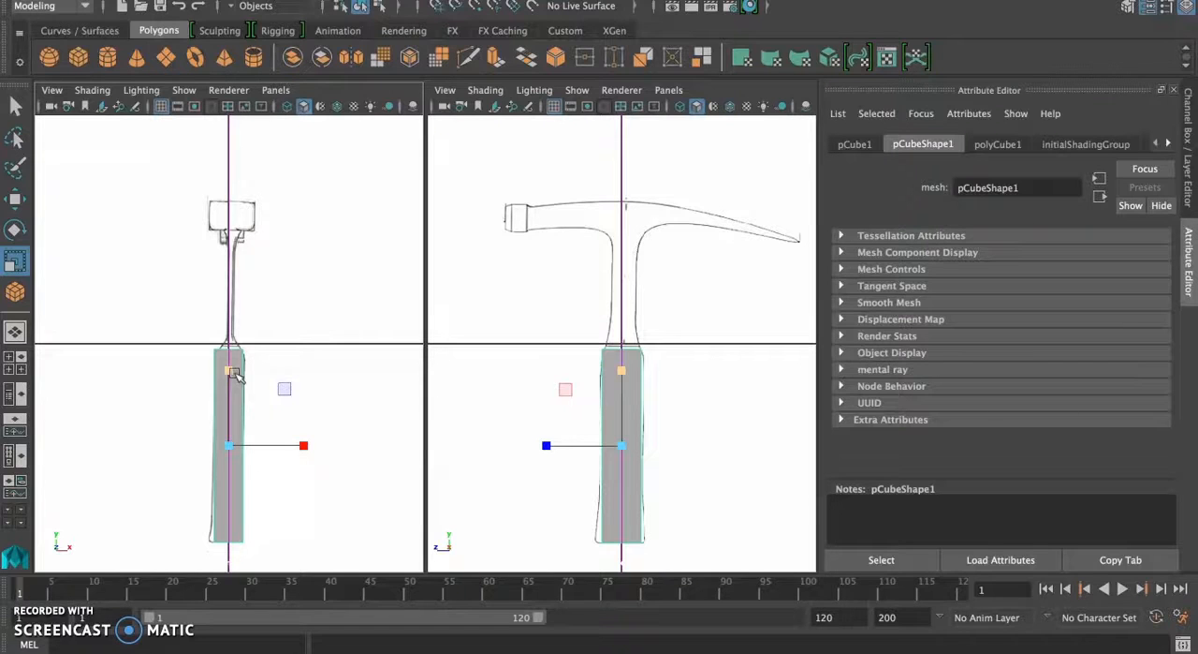
# Step: In vertex mode, move the cube's bottom corners outward in the side view to meet the flared end of the handle
pyautogui.moveTo(634, 473); pyautogui.dragTo(555, 231, button='right')
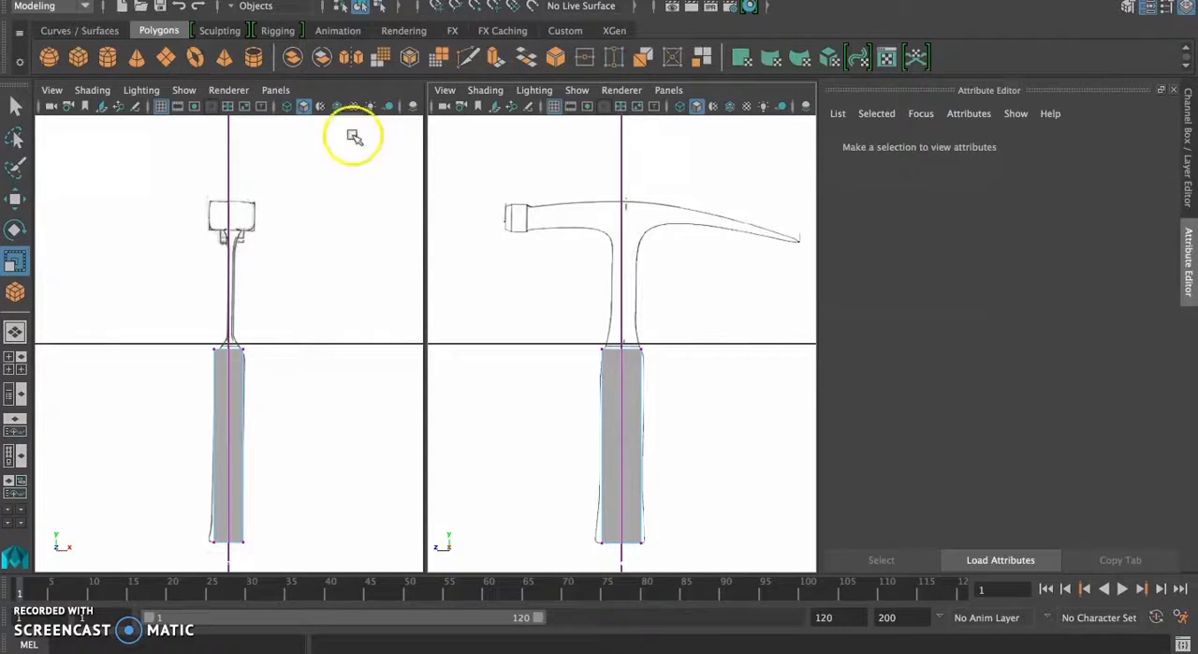
pyautogui.moveTo(556, 505); pyautogui.dragTo(612, 552)
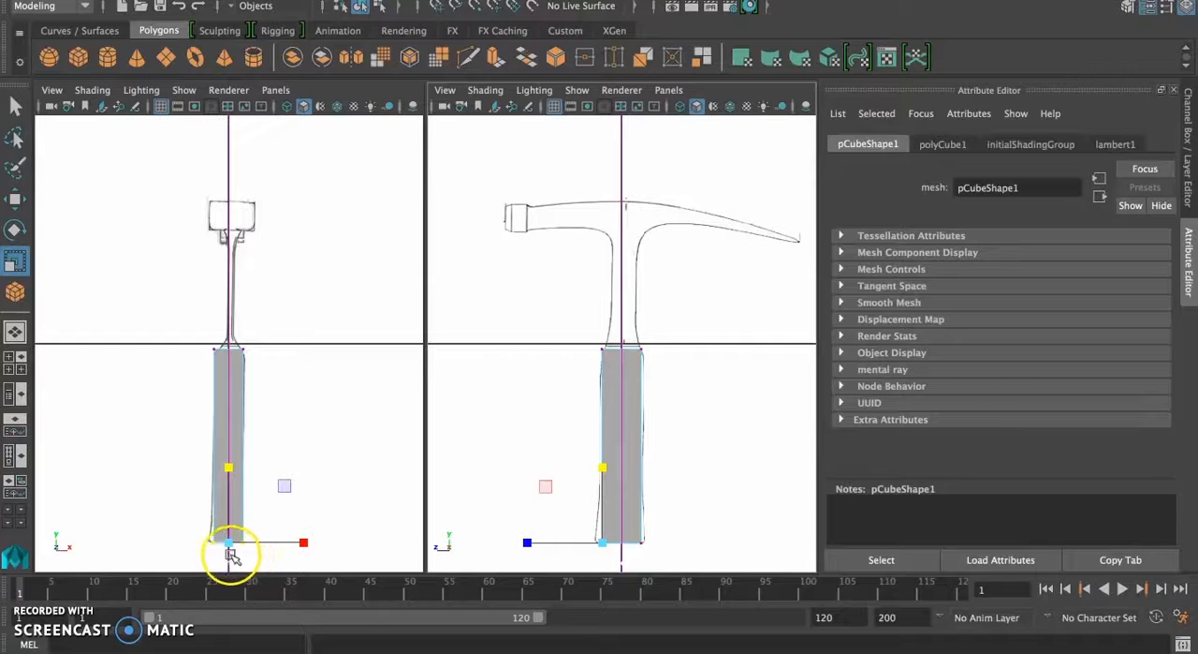
pyautogui.click(600, 520)
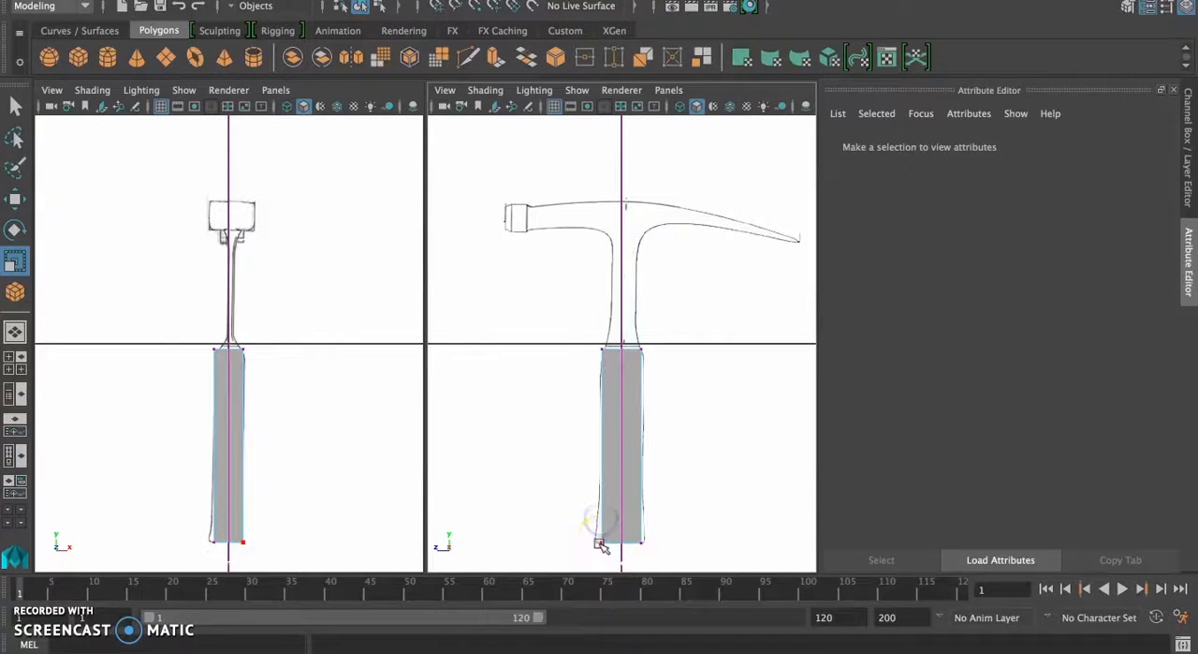
pyautogui.click(600, 542)
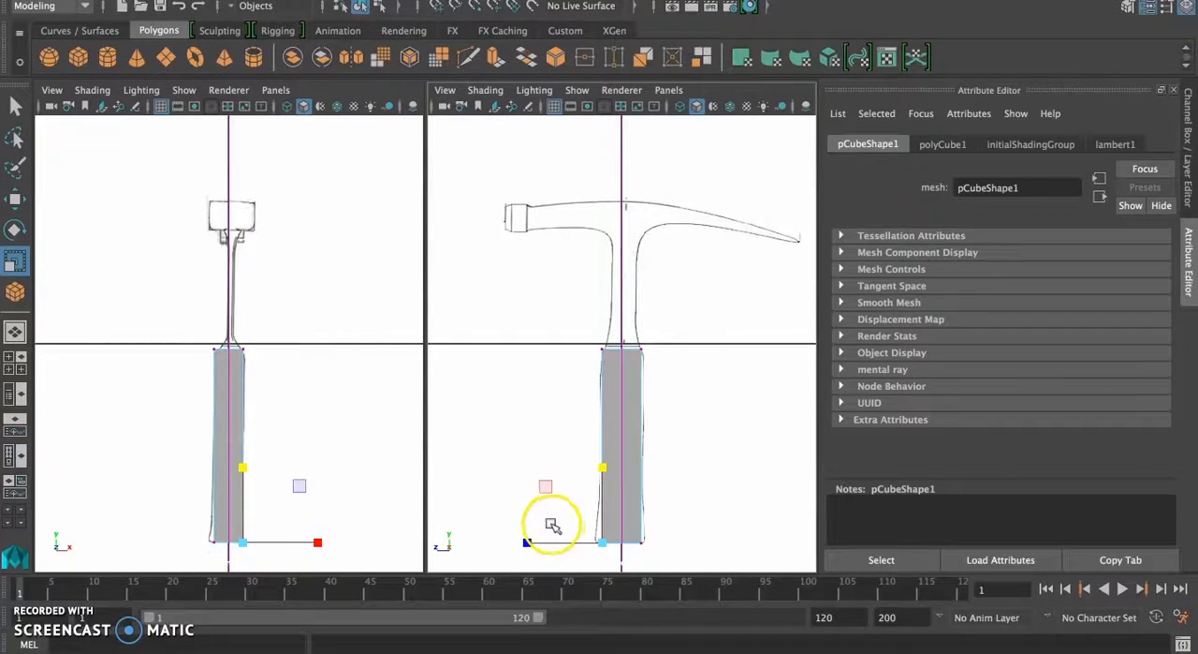
pyautogui.moveTo(604, 531); pyautogui.dragTo(612, 553)
pyautogui.press('w')
pyautogui.moveTo(524, 541); pyautogui.dragTo(517, 541)
pyautogui.moveTo(634, 531); pyautogui.dragTo(653, 549)
pyautogui.moveTo(563, 540); pyautogui.dragTo(562, 541)
# Step: Move the cube's top corner vertices in the front view down to where the handle outline starts to taper
pyautogui.moveTo(208, 524); pyautogui.dragTo(299, 543)
pyautogui.scroll(3, 193, 342)
pyautogui.scroll(2, 198, 342)
pyautogui.moveTo(185, 325); pyautogui.dragTo(207, 371)
pyautogui.moveTo(277, 351); pyautogui.dragTo(280, 349)
pyautogui.moveTo(201, 270); pyautogui.dragTo(199, 281)
pyautogui.moveTo(241, 325); pyautogui.dragTo(275, 371)
pyautogui.moveTo(257, 272); pyautogui.dragTo(260, 283)
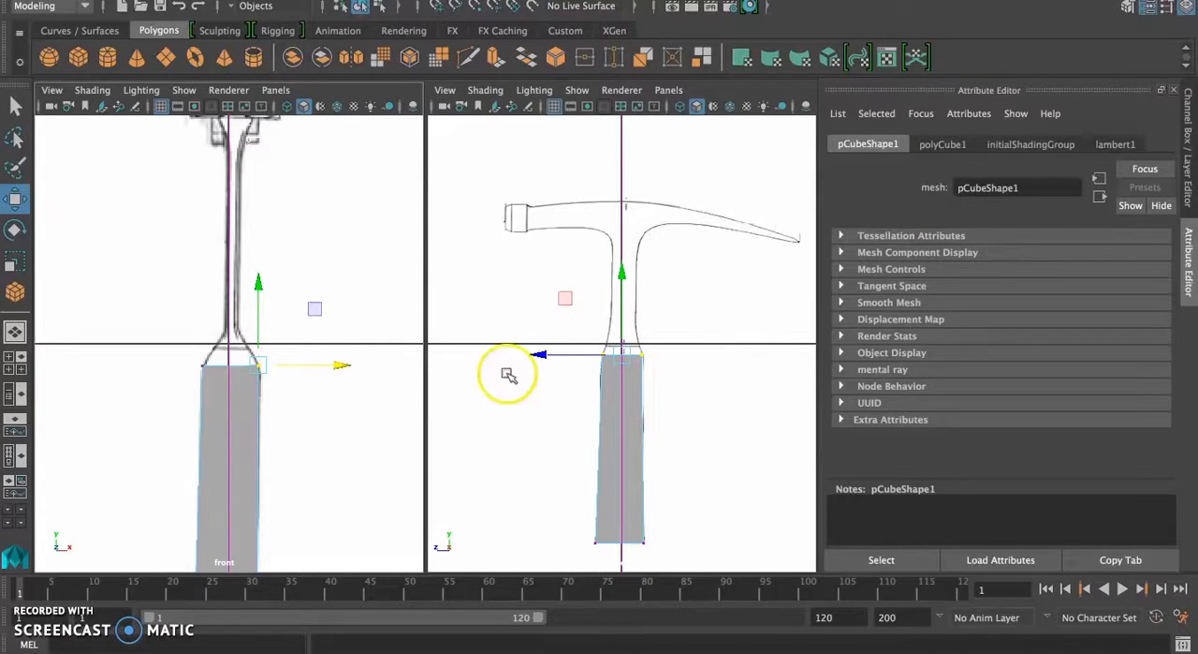
# Step: Switch to the full-size perspective view, look over the cube's polyCube1 attributes, and show the Channel Box / Layer Editor
pyautogui.click(15, 332)
pyautogui.keyDown('alt'); pyautogui.moveTo(560, 399); pyautogui.dragTo(470, 406); pyautogui.keyUp('alt')
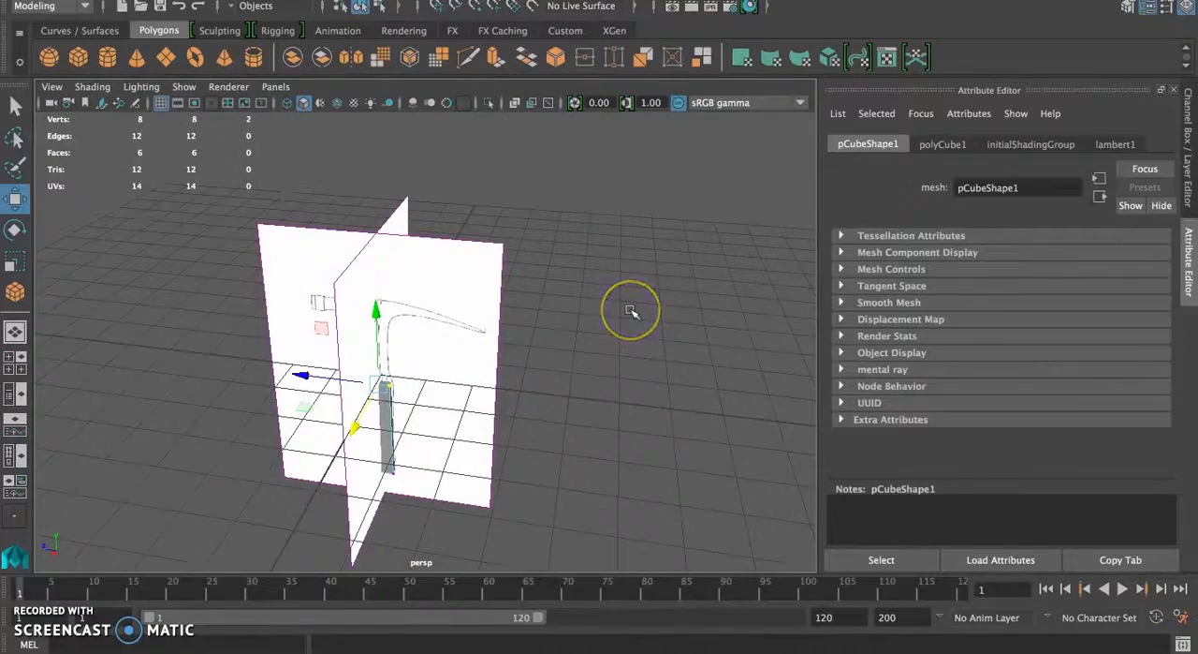
pyautogui.click(1189, 149)
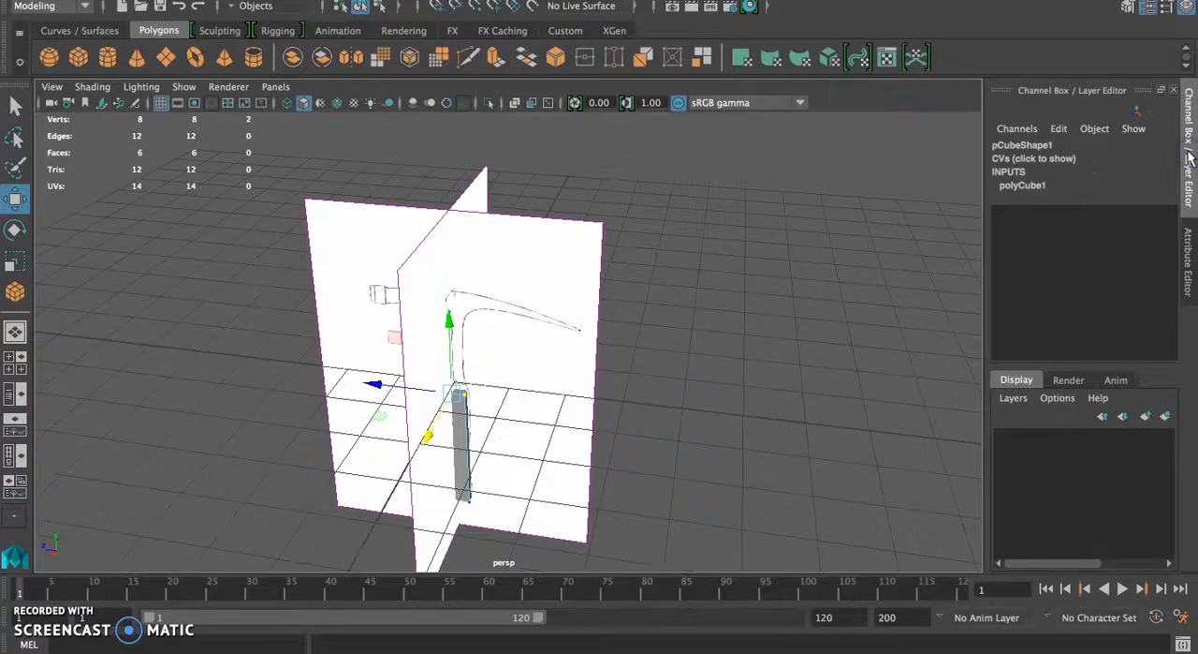
pyautogui.hotkey('ctrl', 'a')
pyautogui.hotkey('ctrl', 'a')
pyautogui.hotkey('ctrl', 'a')
pyautogui.hotkey('ctrl', 'a')
pyautogui.hotkey('ctrl', 'a')
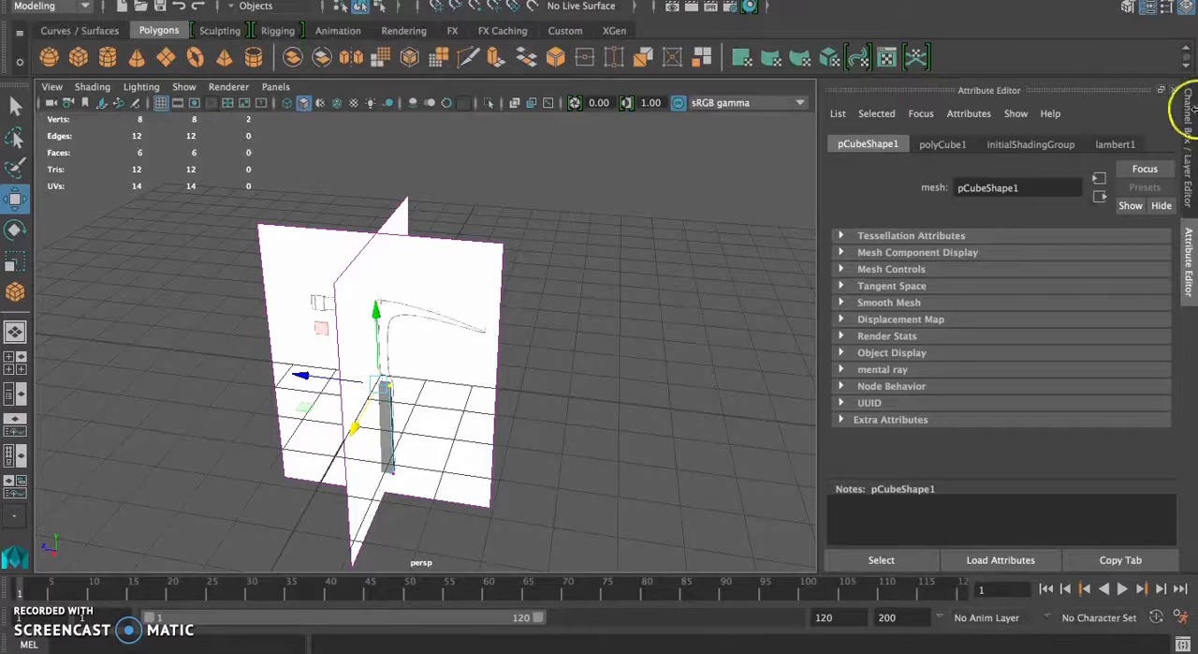
pyautogui.click(939, 143)
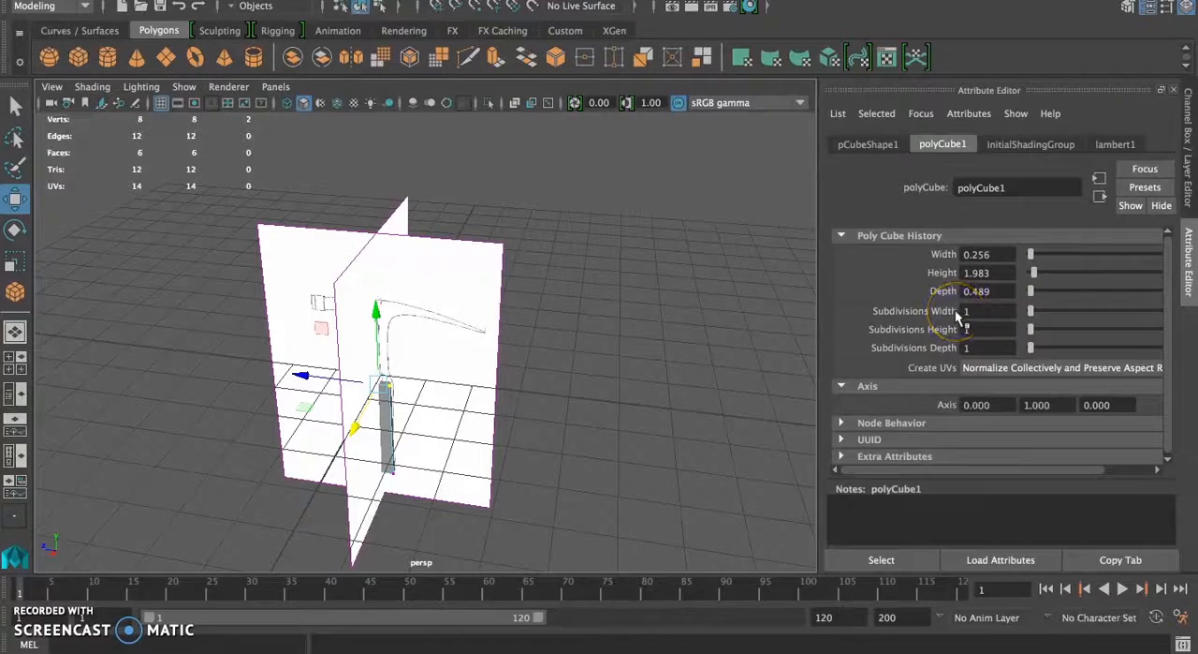
pyautogui.click(1189, 167)
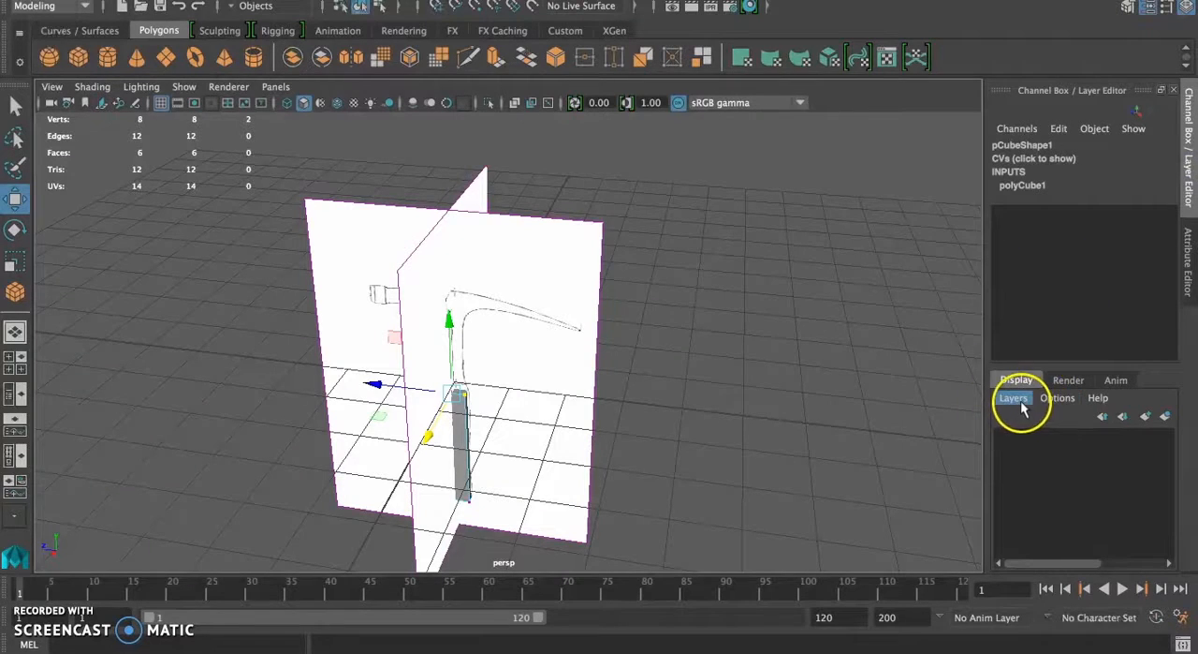
# Step: Select both reference image planes and create a display layer from them
pyautogui.click(481, 198)
pyautogui.click(472, 195)
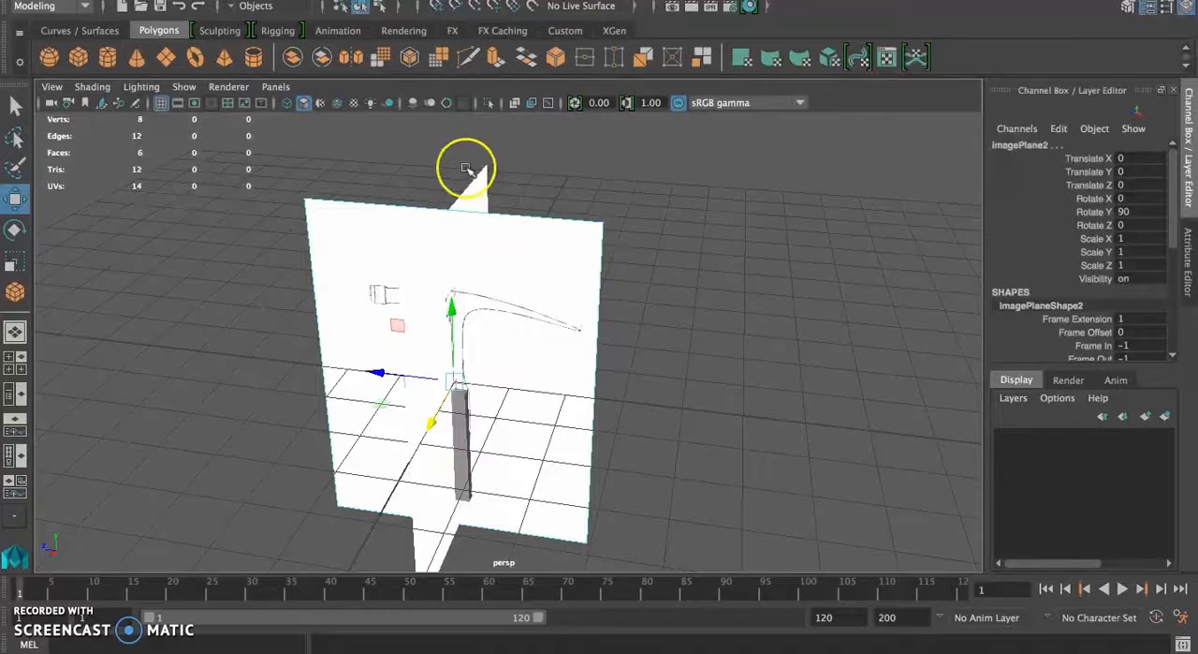
pyautogui.click(469, 173)
pyautogui.click(496, 183)
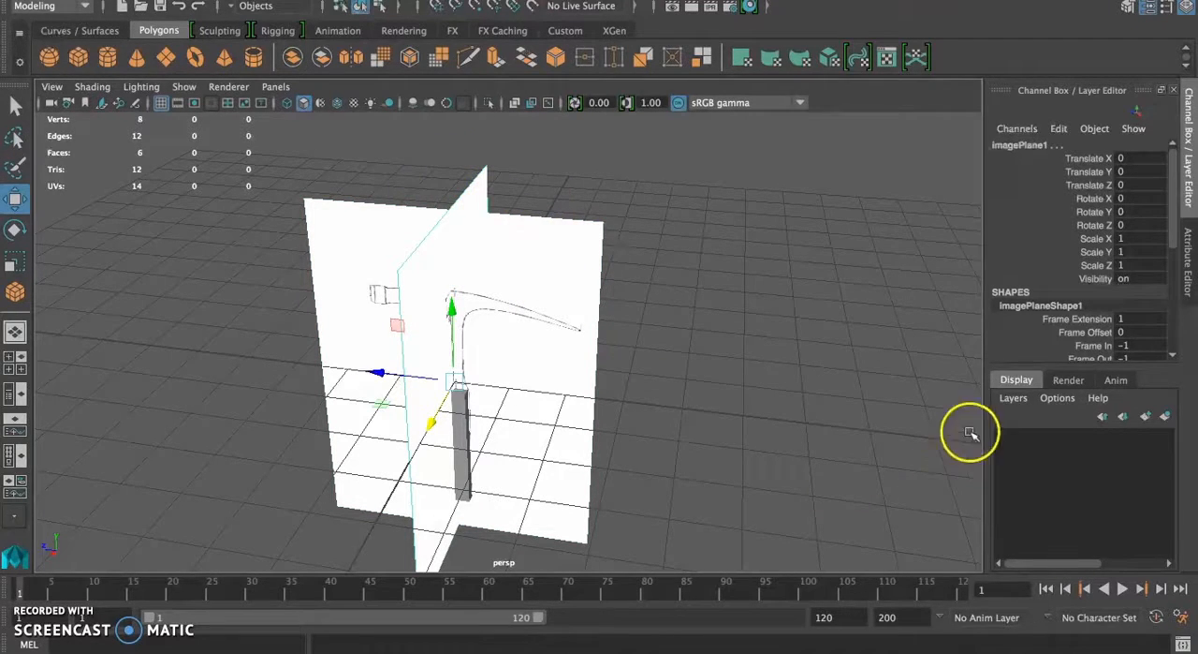
pyautogui.click(1011, 397)
pyautogui.click(974, 432)
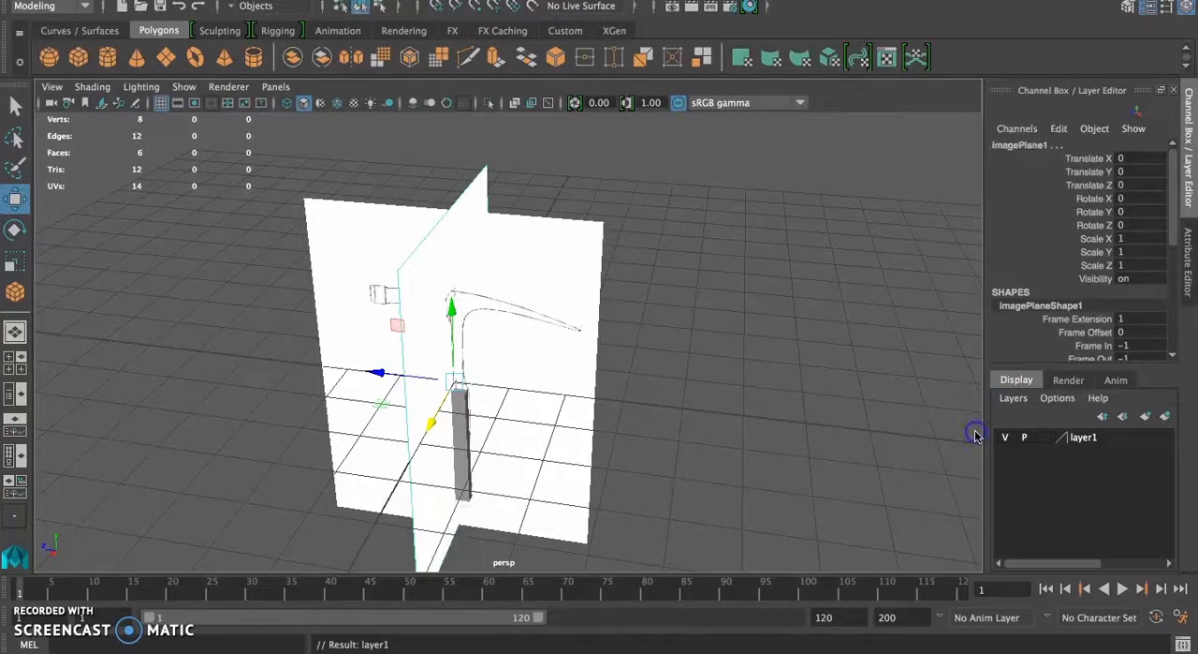
# Step: Rename the new display layer to imagePlanes and save the layer settings
pyautogui.doubleClick(1064, 440)
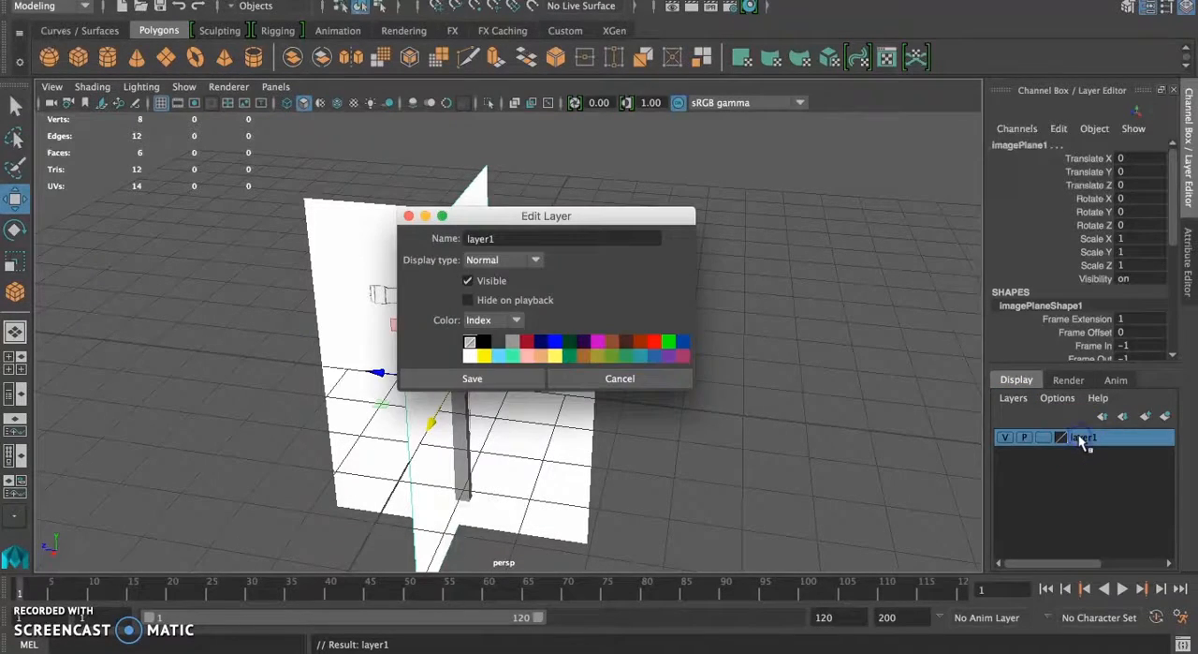
pyautogui.click(490, 216)
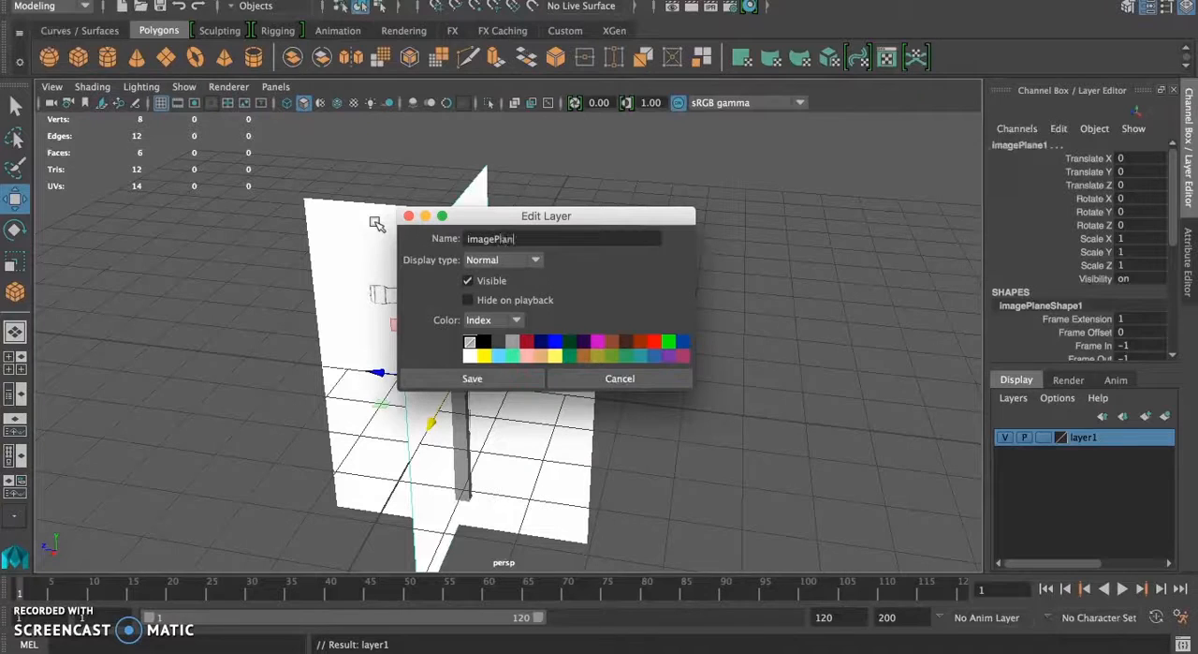
pyautogui.write('imagePlanes')
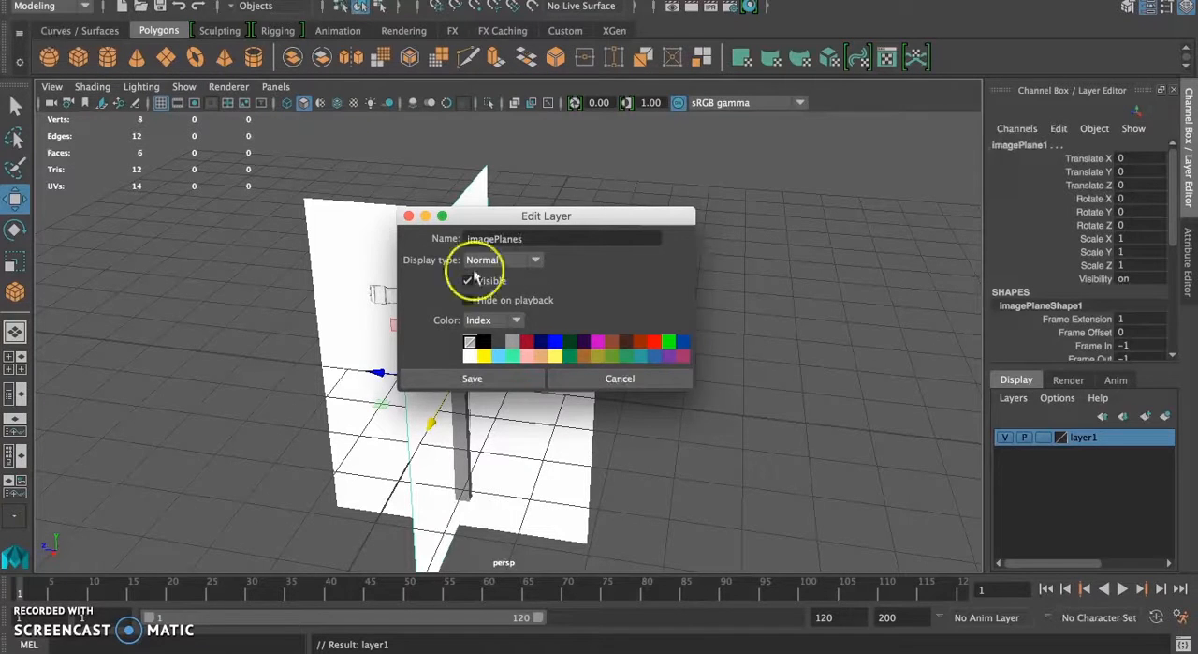
pyautogui.click(471, 378)
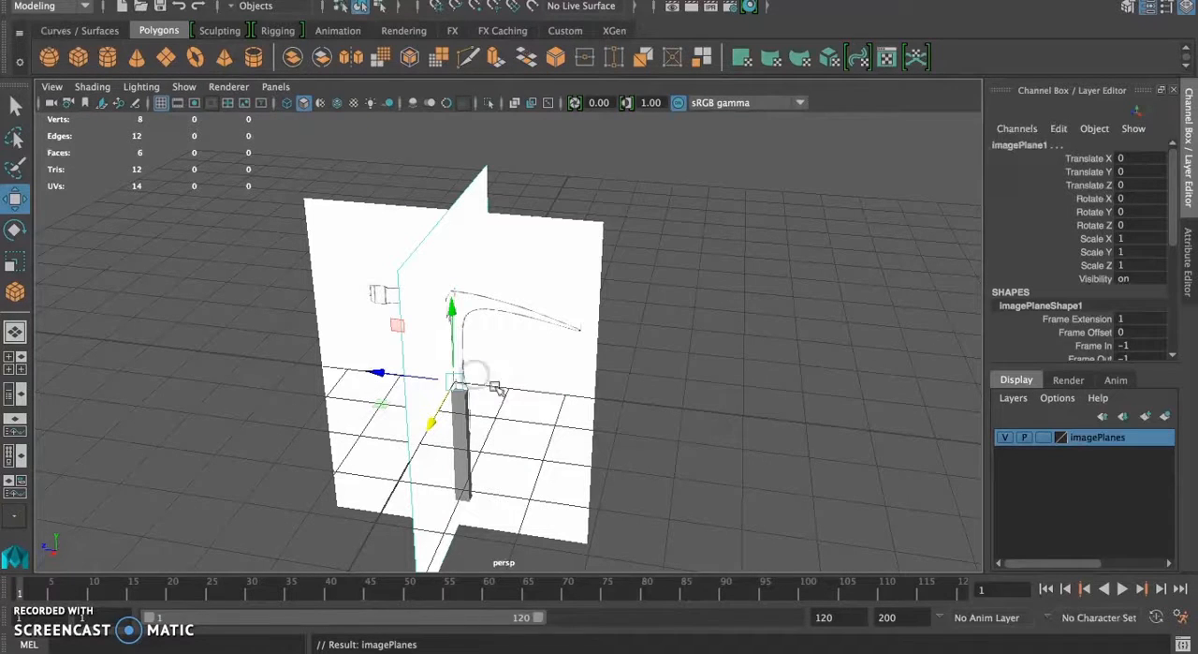
# Step: Toggle the imagePlanes layer's visibility to inspect the cube with and without the references, leaving the layer visible
pyautogui.click(1004, 439)
pyautogui.click(1004, 438)
pyautogui.click(1004, 438)
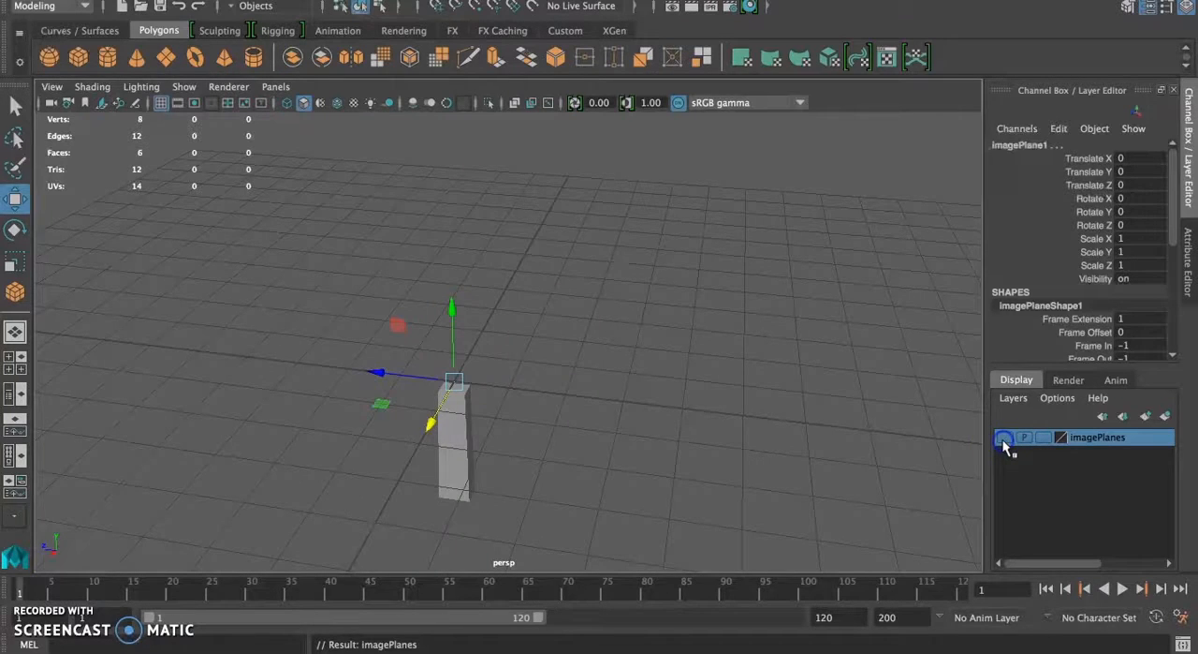
pyautogui.keyDown('alt'); pyautogui.moveTo(583, 445); pyautogui.dragTo(706, 463); pyautogui.keyUp('alt')
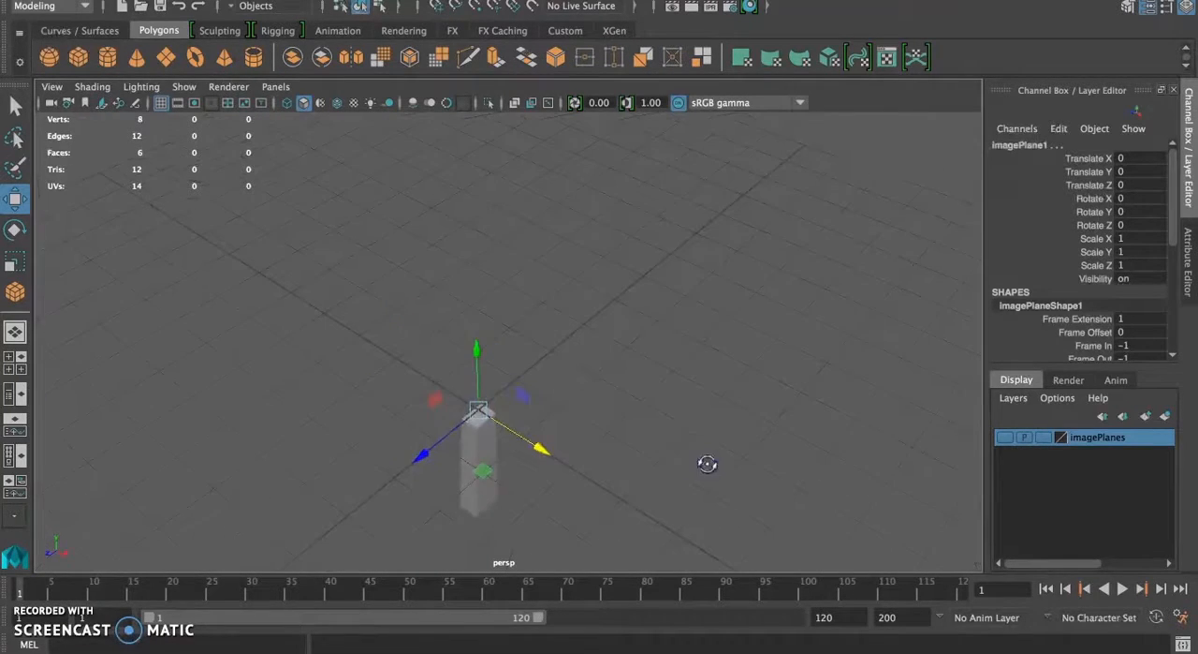
pyautogui.click(1004, 438)
pyautogui.click(1004, 438)
pyautogui.click(1004, 438)
pyautogui.click(1004, 438)
pyautogui.click(1004, 438)
pyautogui.click(1004, 439)
pyautogui.moveTo(663, 436)
pyautogui.keyDown('alt'); pyautogui.mouseDown()
pyautogui.moveTo(675, 463)
pyautogui.moveTo(642, 370)
pyautogui.moveTo(529, 335)
pyautogui.moveTo(541, 318)
pyautogui.mouseUp(); pyautogui.keyUp('alt')
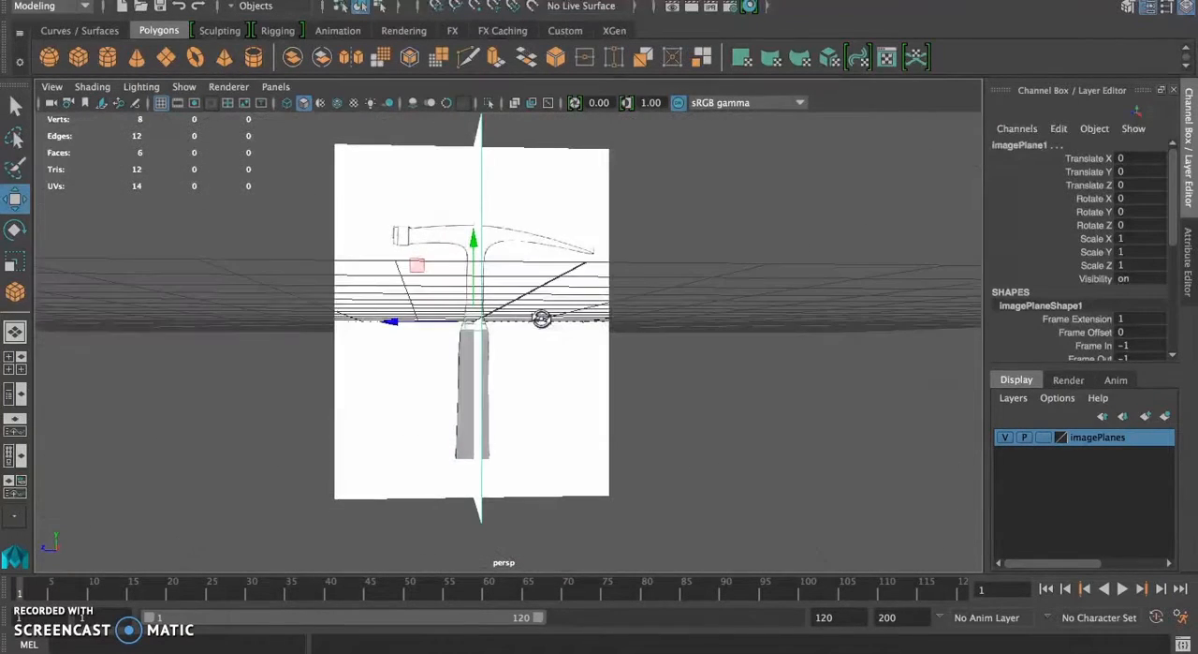
# Step: Turn on X-Ray shading in the perspective view and deselect the image planes
pyautogui.click(79, 87)
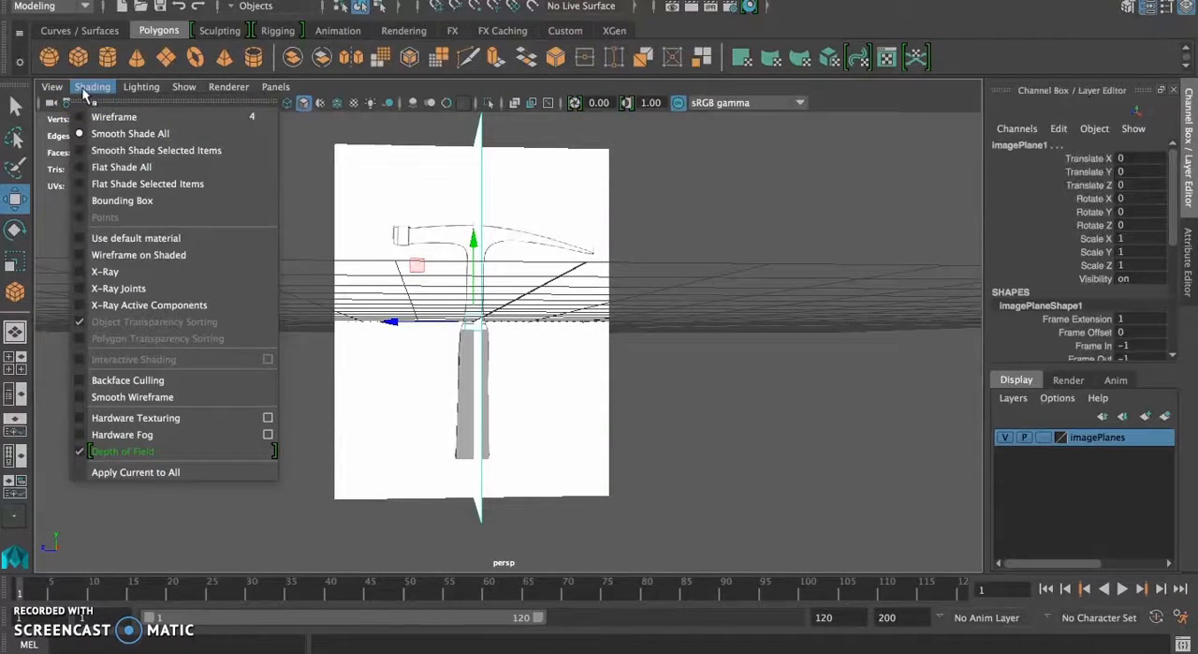
pyautogui.click(105, 270)
pyautogui.keyDown('alt'); pyautogui.moveTo(346, 414); pyautogui.dragTo(413, 423); pyautogui.keyUp('alt')
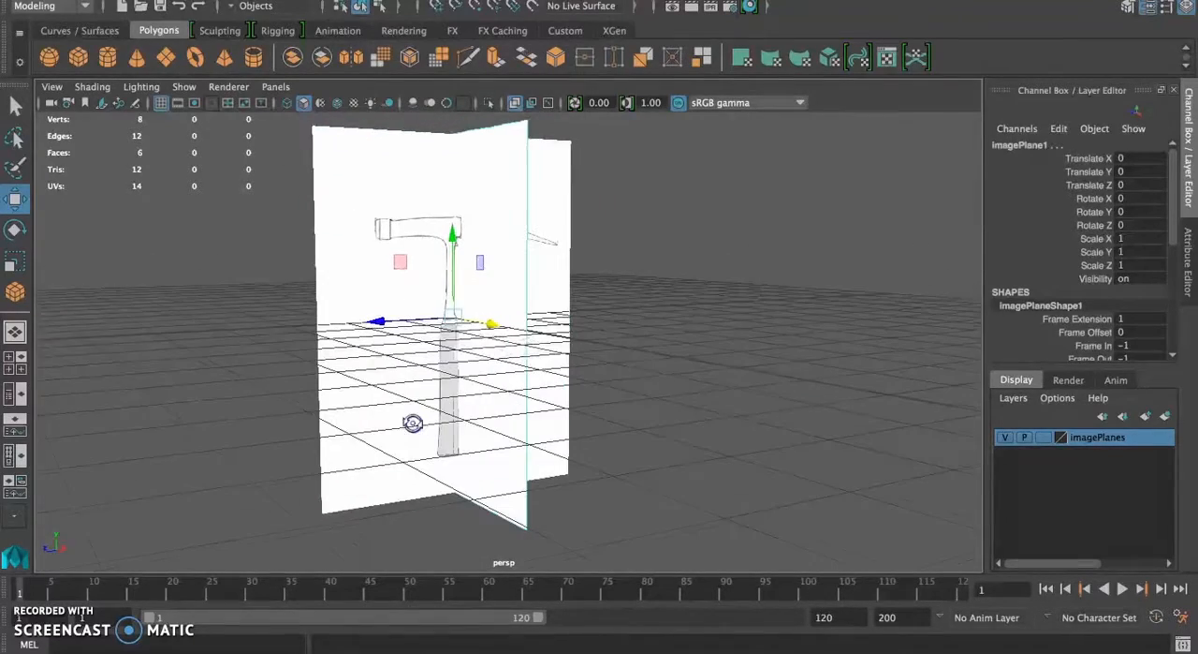
pyautogui.click(735, 342)
# Step: Select the handle cube, switch it to face mode, and select its top face
pyautogui.keyDown('alt'); pyautogui.moveTo(404, 402); pyautogui.dragTo(436, 414); pyautogui.keyUp('alt')
pyautogui.scroll(-5, 481, 423)
pyautogui.scroll(8, 482, 424)
pyautogui.scroll(5, 481, 424)
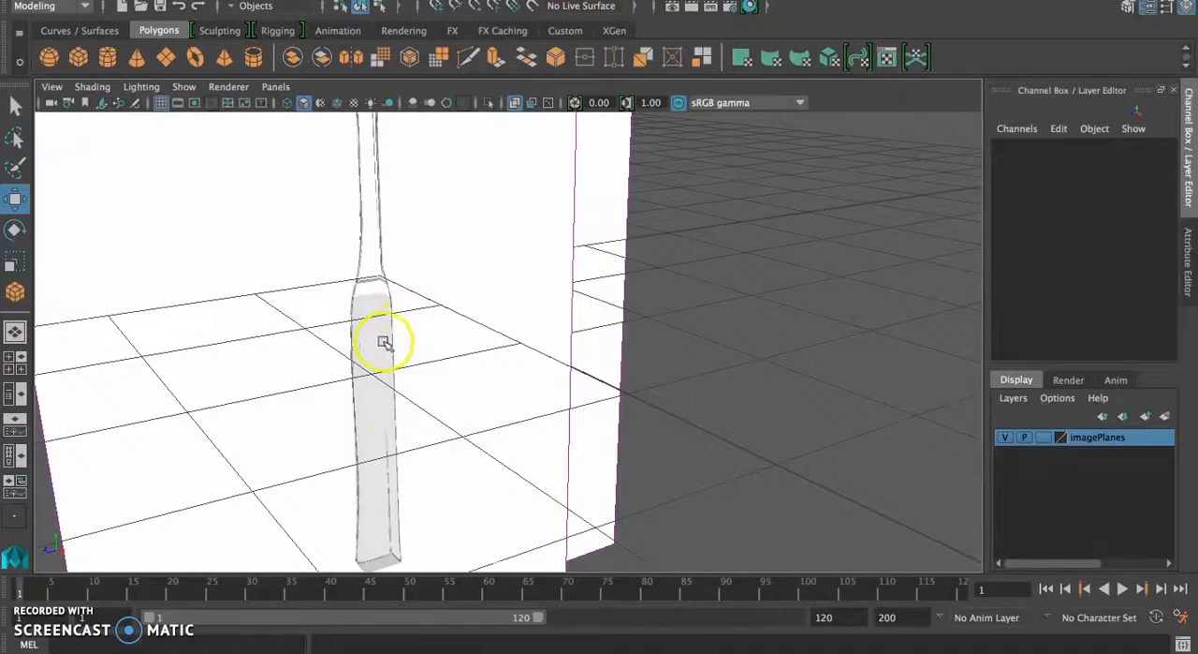
pyautogui.click(379, 346)
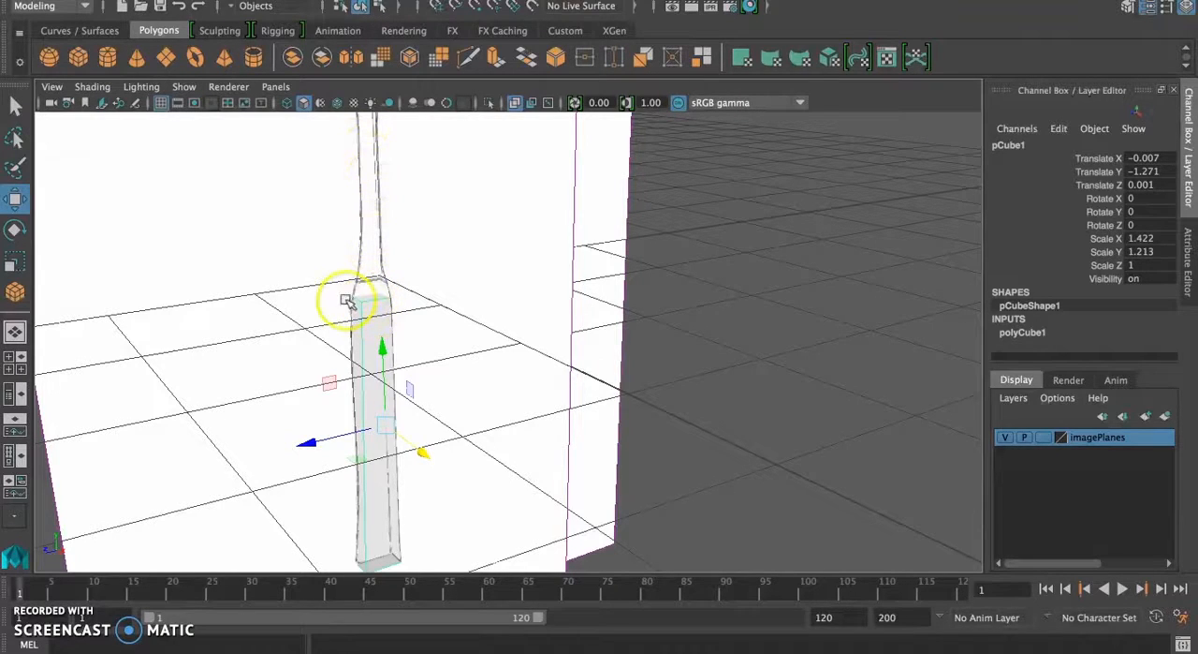
pyautogui.rightClick(373, 302)
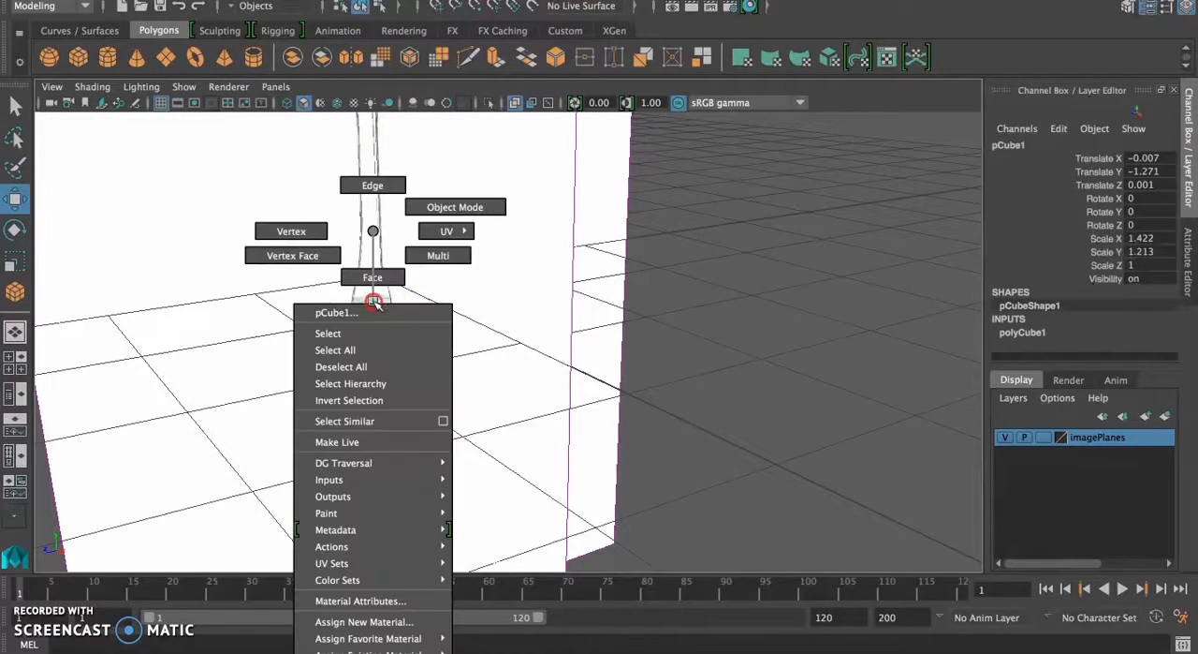
pyautogui.click(375, 281)
pyautogui.click(373, 296)
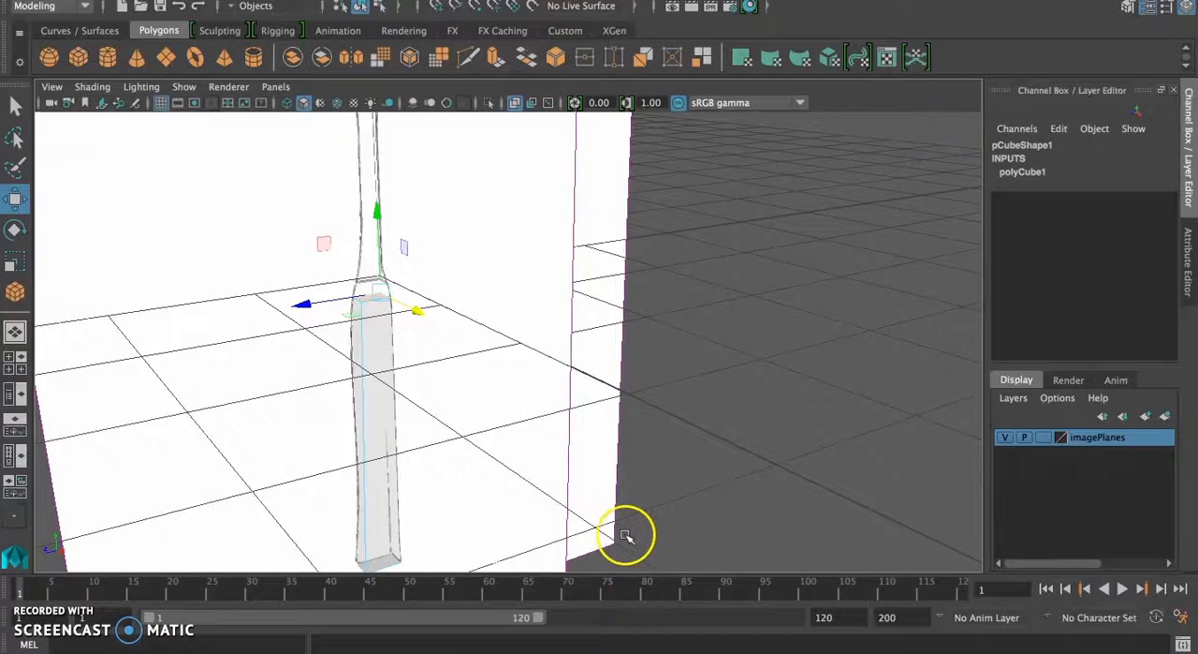
# Step: Look through the mesh editing commands and tools, and open the Modeling Toolkit
pyautogui.click(498, 0)
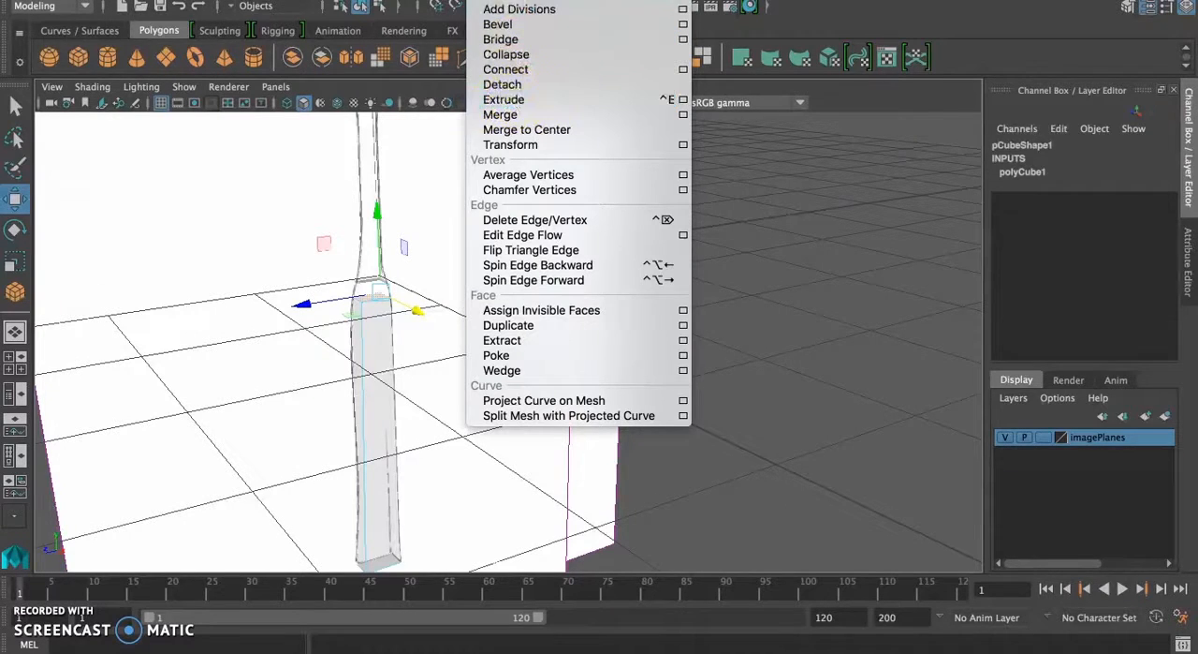
pyautogui.moveTo(567, 0)
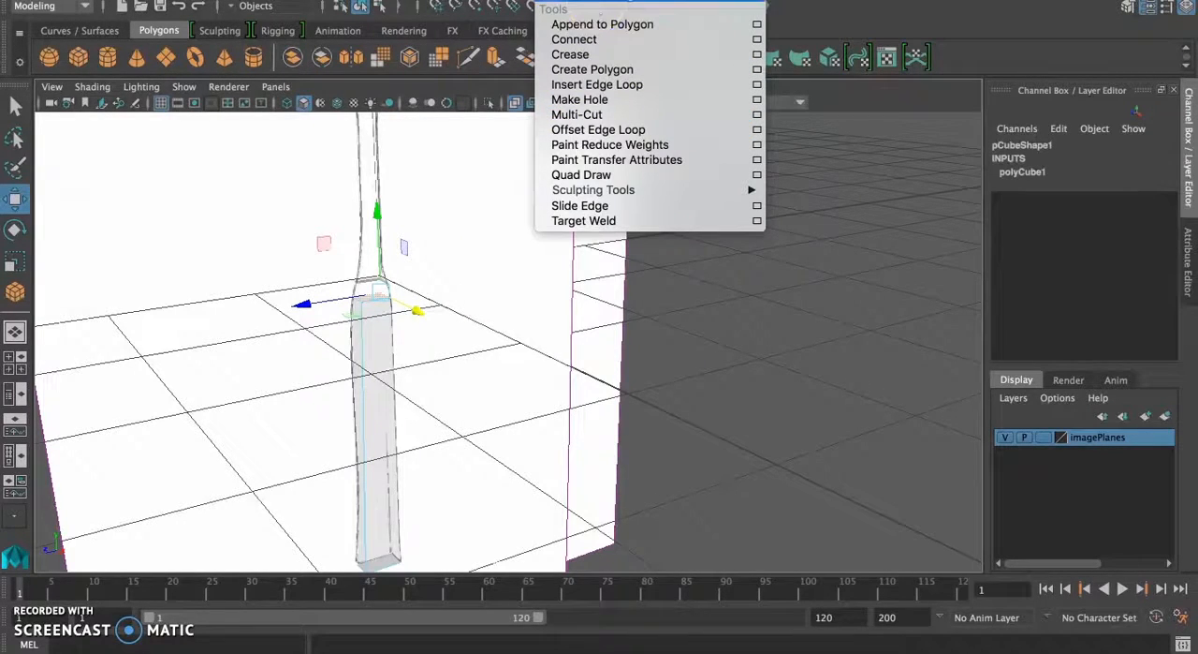
pyautogui.click(629, 0)
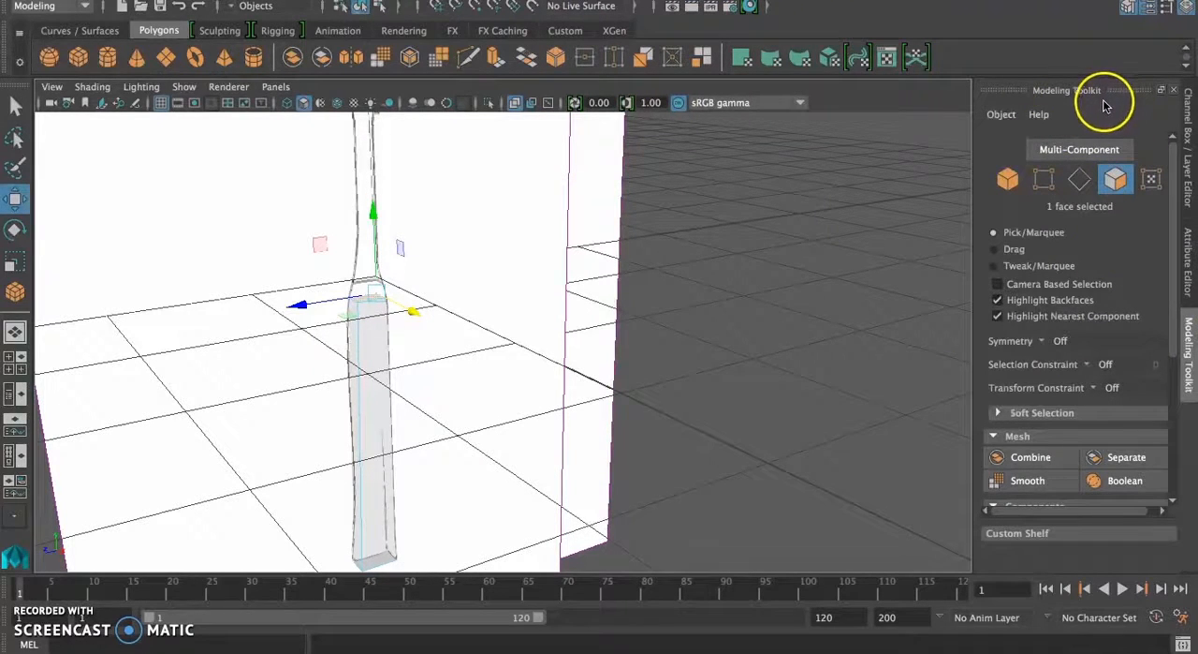
# Step: Extrude the handle's top face upward by 0.138, matching the collar's height in the front and side views
pyautogui.scroll(-3, 1059, 287)
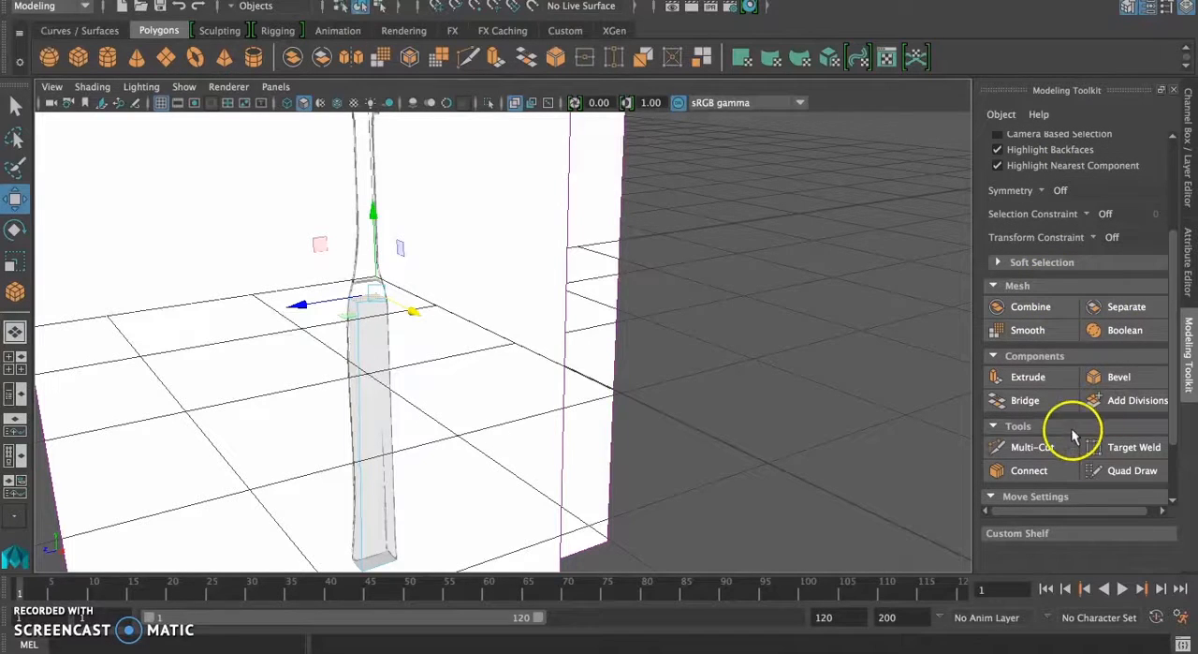
pyautogui.click(1027, 378)
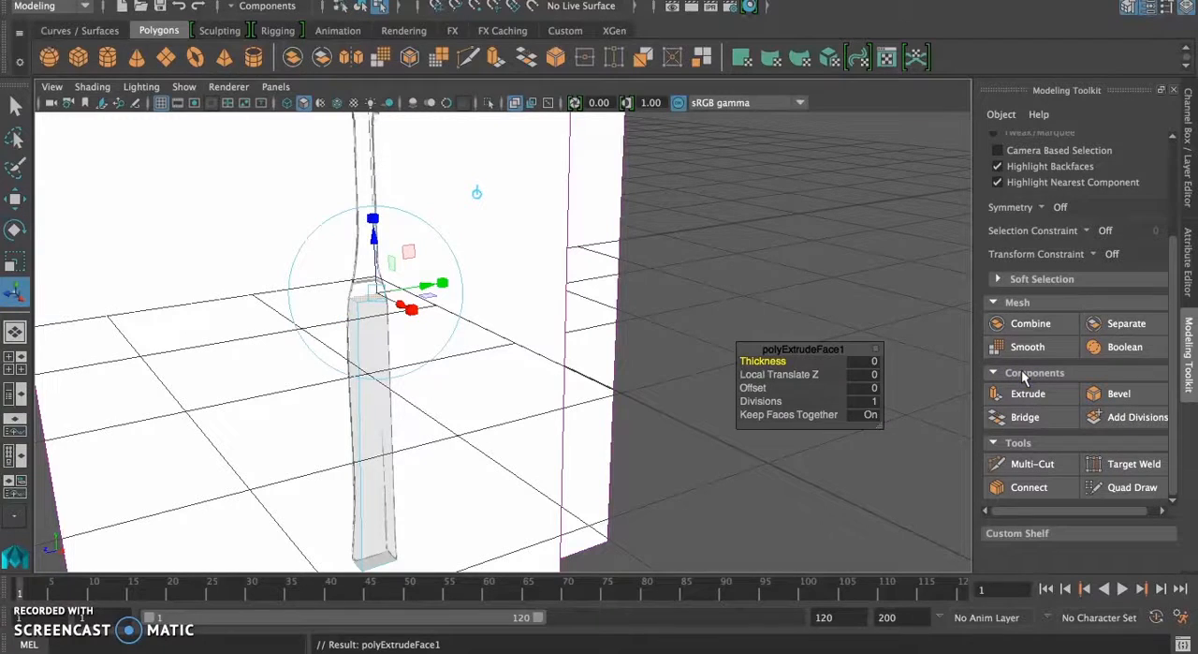
pyautogui.click(14, 358)
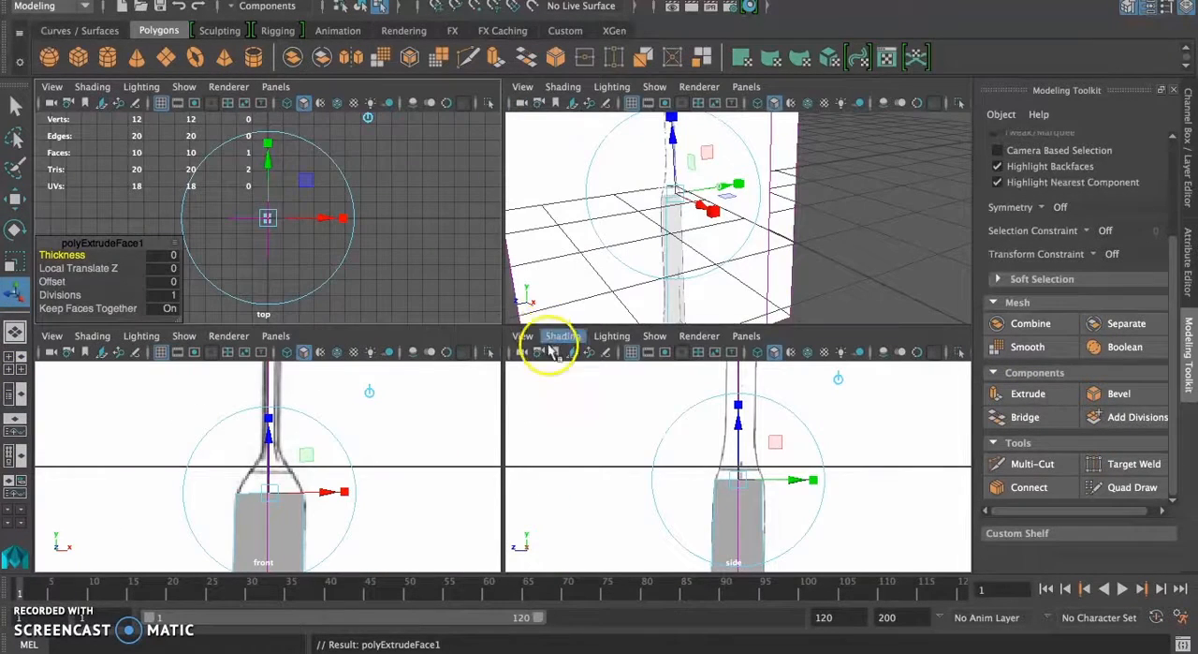
pyautogui.moveTo(500, 321); pyautogui.dragTo(497, 86)
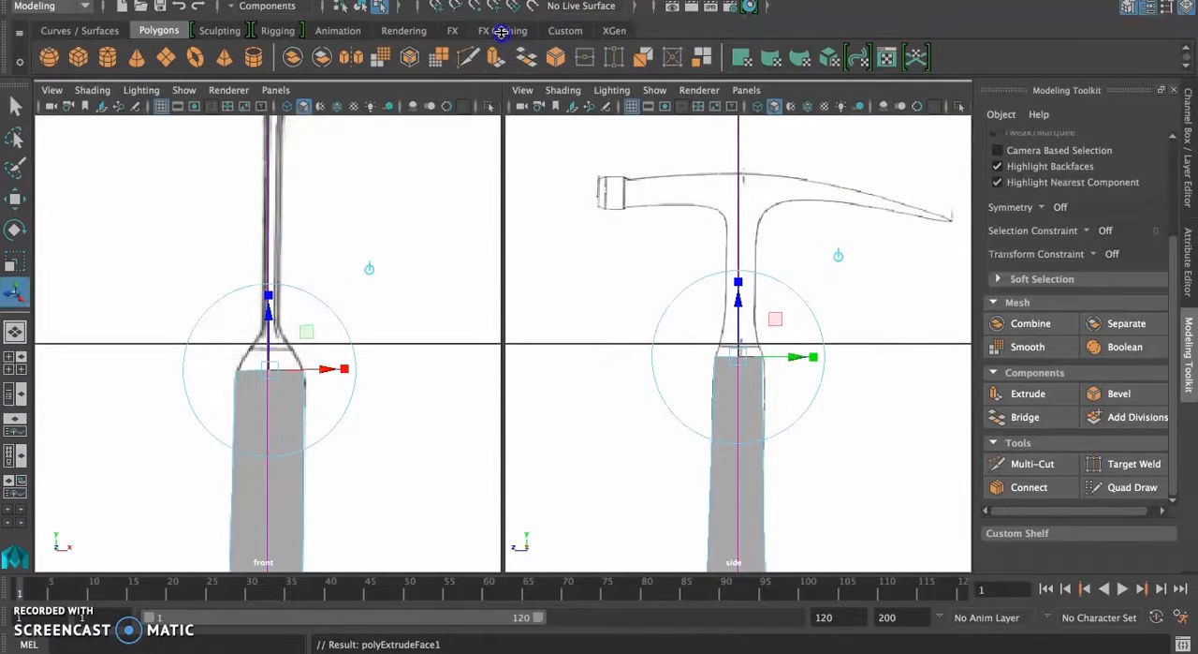
pyautogui.moveTo(740, 301); pyautogui.dragTo(744, 290)
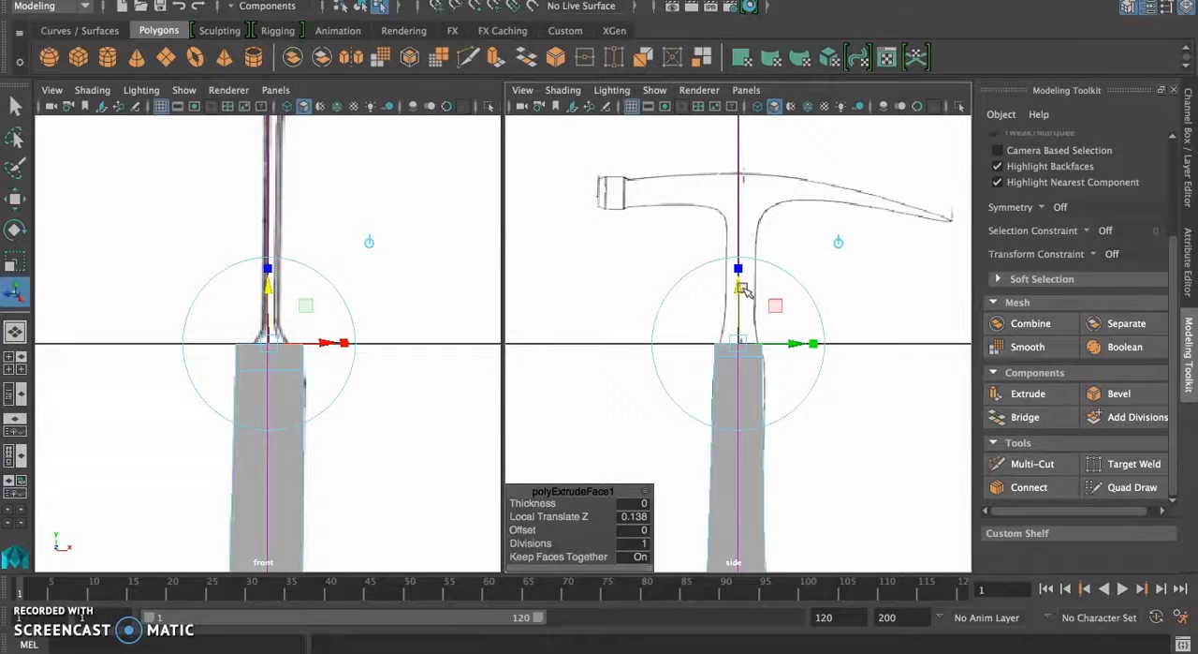
# Step: Extrude the top face up the neck to the underside of the hammer head, and again to the head's upper edge
pyautogui.hotkey('ctrl', 'e')
pyautogui.click(736, 287)
pyautogui.press('w')
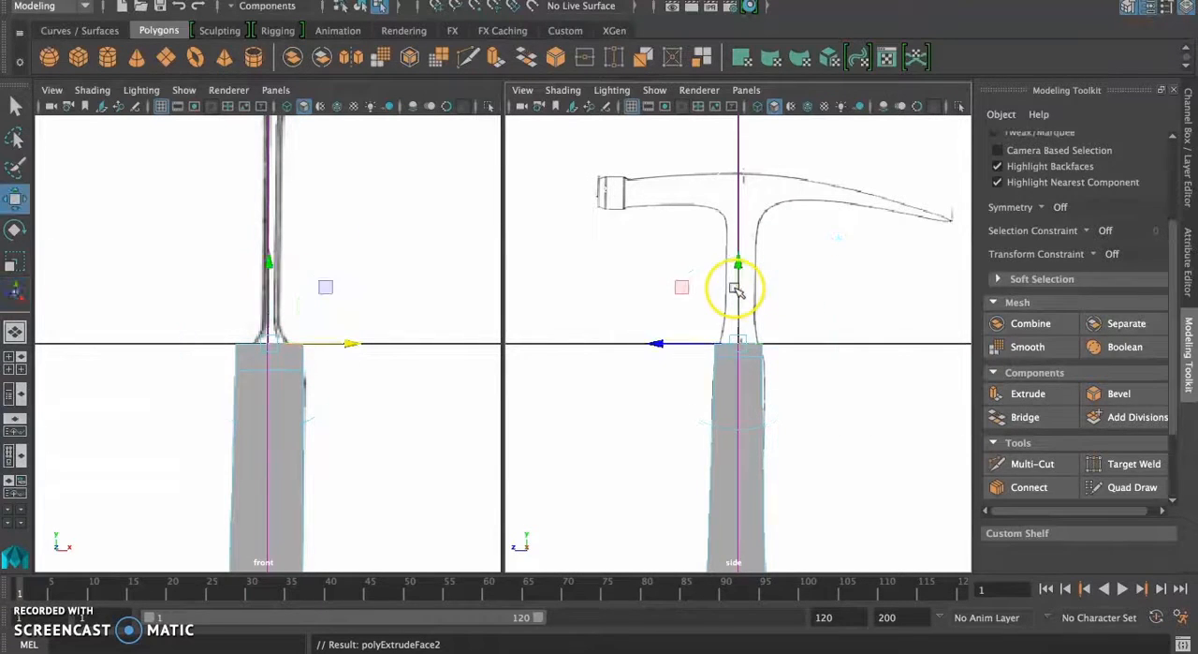
pyautogui.moveTo(738, 288); pyautogui.dragTo(732, 129)
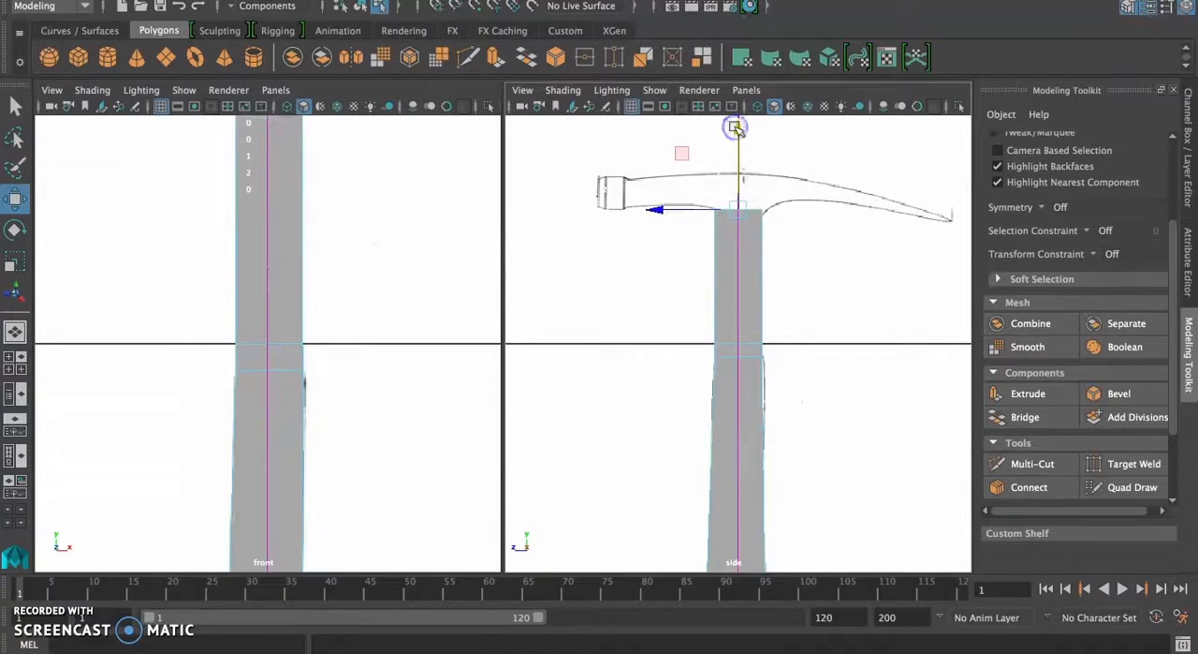
pyautogui.hotkey('ctrl', 'e')
pyautogui.click(740, 140)
pyautogui.press('w')
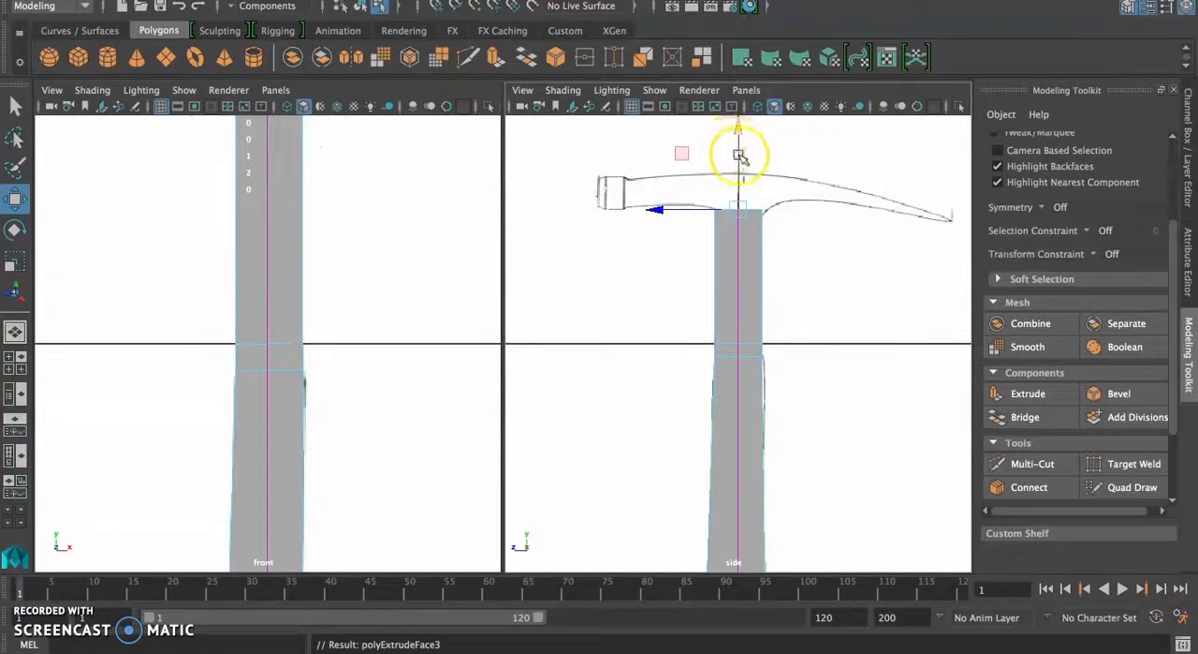
pyautogui.moveTo(743, 135); pyautogui.dragTo(740, 105)
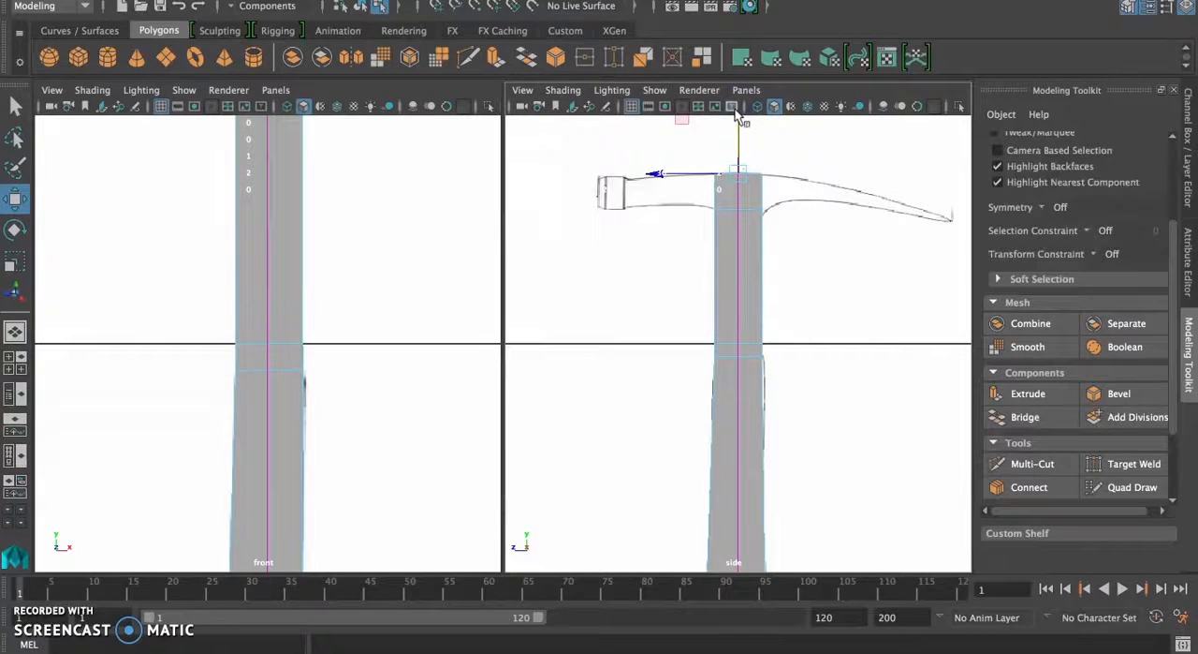
# Step: Turn on X-Ray shading in the front and side views
pyautogui.scroll(-5, 268, 393)
pyautogui.scroll(1, 267, 393)
pyautogui.click(94, 91)
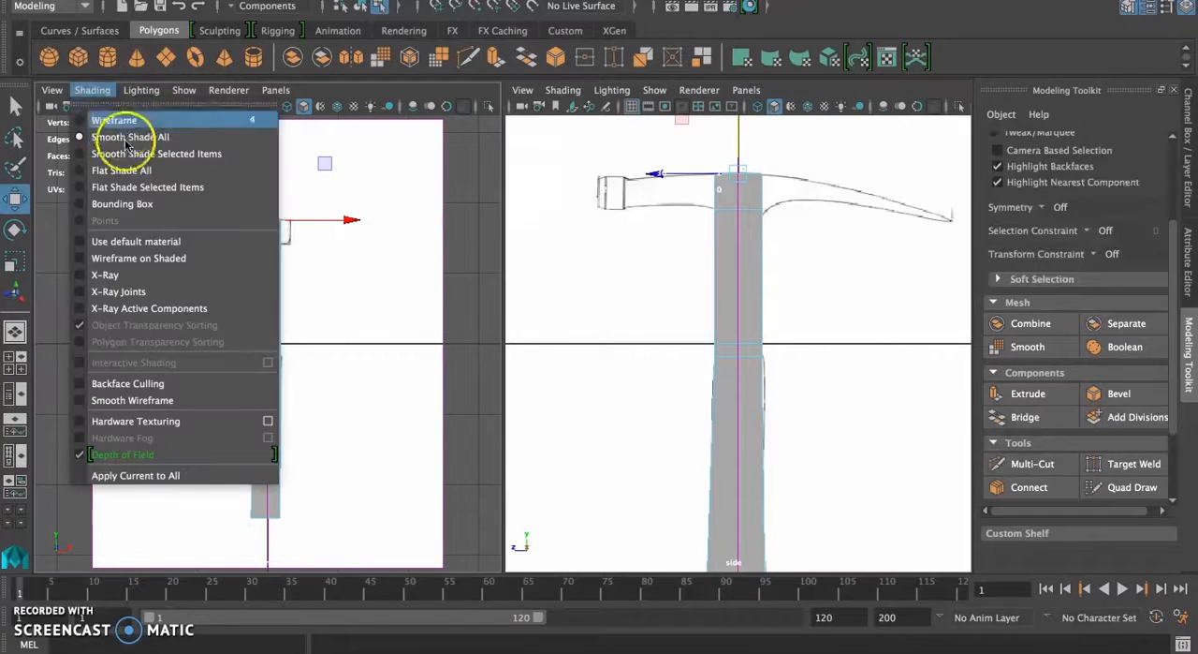
pyautogui.click(150, 258)
pyautogui.click(561, 90)
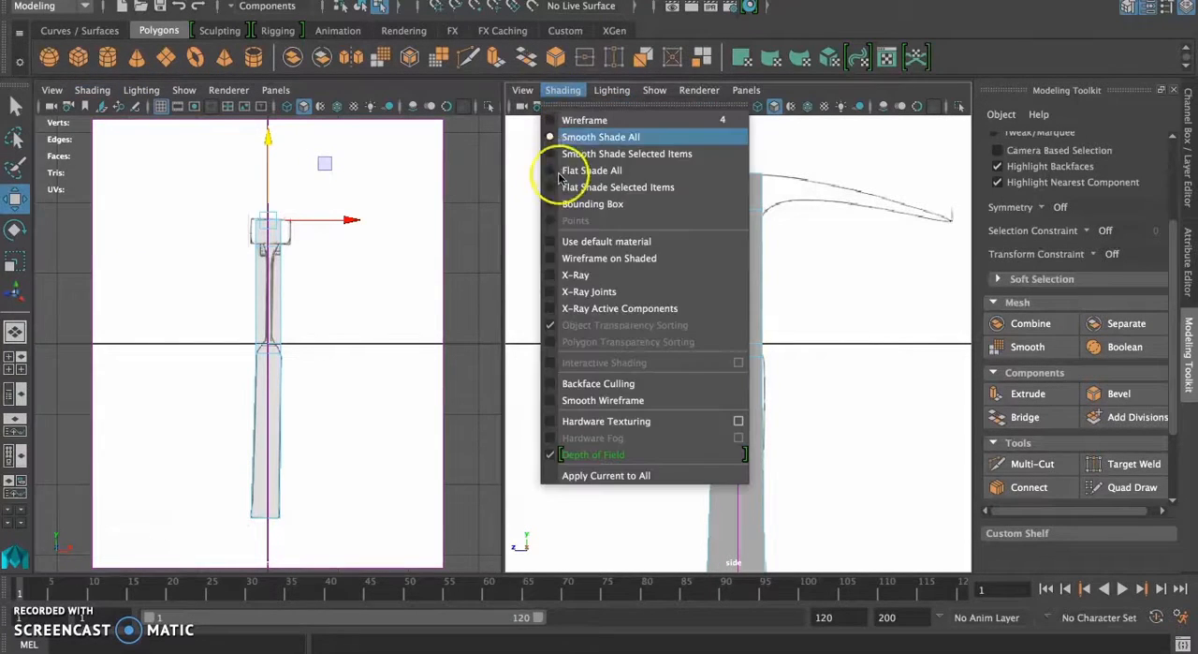
pyautogui.click(559, 268)
# Step: Switch the mesh to vertex mode and fit the vertices beneath the hammer head to the side reference's curves
pyautogui.click(15, 106)
pyautogui.click(749, 273)
pyautogui.moveTo(740, 268); pyautogui.dragTo(668, 221, button='right')
pyautogui.press('w')
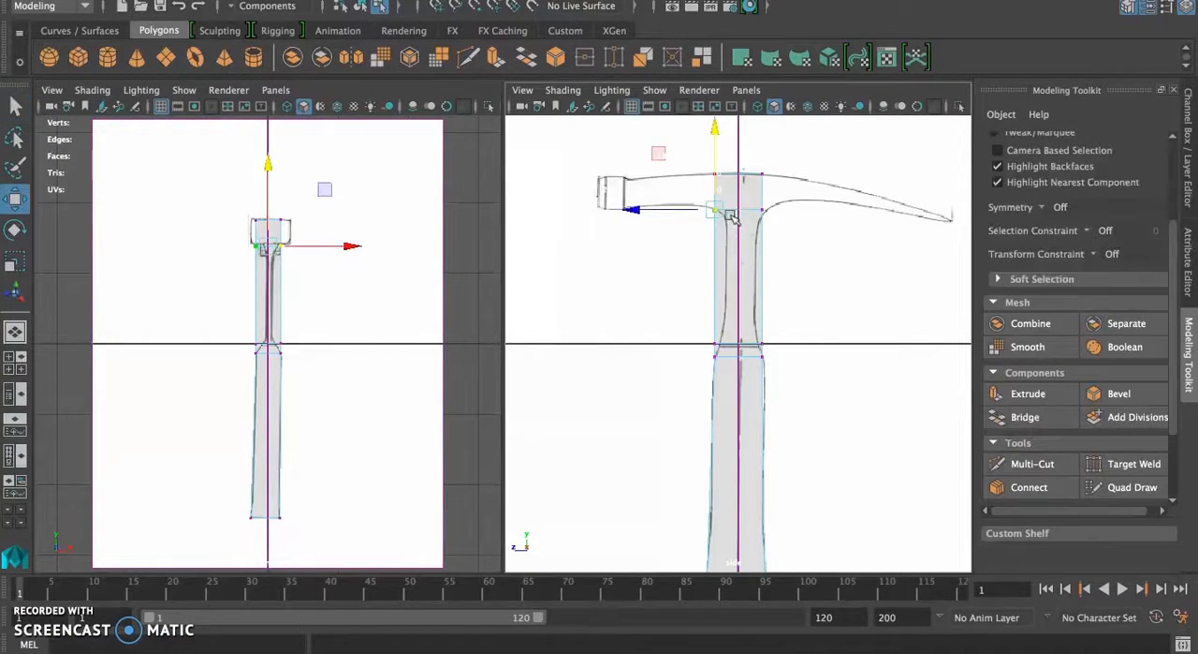
pyautogui.moveTo(644, 208); pyautogui.dragTo(646, 208)
pyautogui.moveTo(720, 126); pyautogui.dragTo(722, 133)
pyautogui.moveTo(749, 200); pyautogui.dragTo(776, 222)
pyautogui.moveTo(762, 138); pyautogui.dragTo(762, 140)
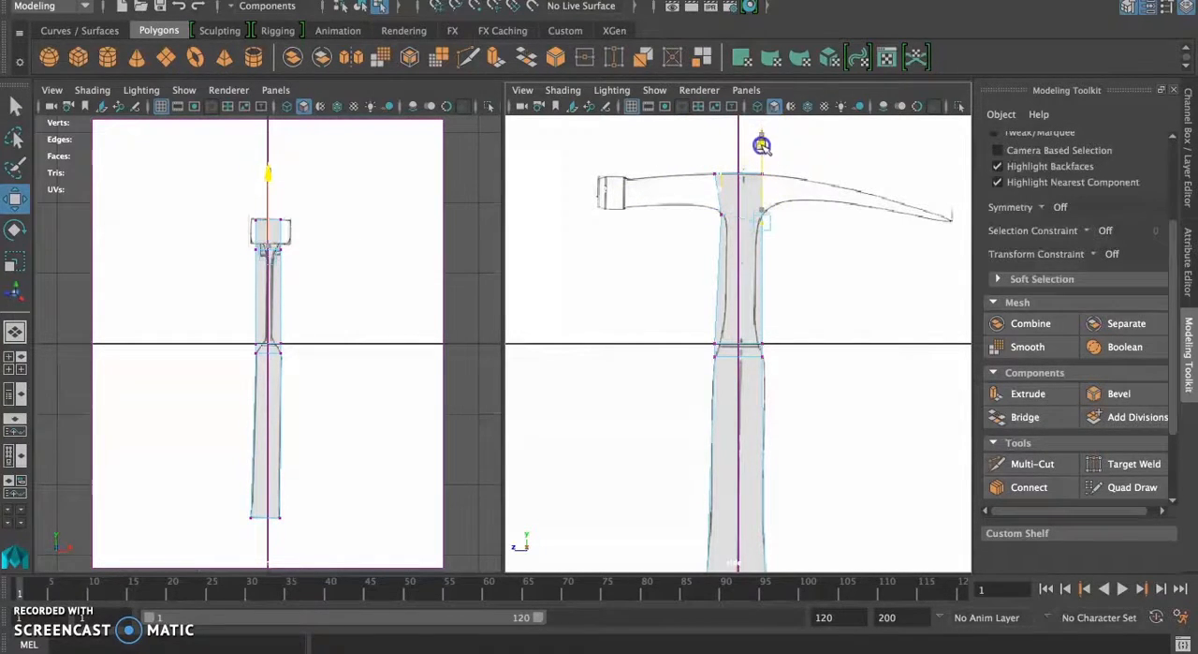
pyautogui.moveTo(763, 142); pyautogui.dragTo(763, 144)
# Step: Move the vertices at the base of the neck inward to match the outline in both the side and front views
pyautogui.moveTo(706, 325); pyautogui.dragTo(645, 343)
pyautogui.moveTo(752, 333); pyautogui.dragTo(775, 349)
pyautogui.moveTo(684, 346); pyautogui.dragTo(679, 344)
pyautogui.scroll(-10, 372, 333)
pyautogui.scroll(10, 372, 333)
pyautogui.scroll(5, 372, 333)
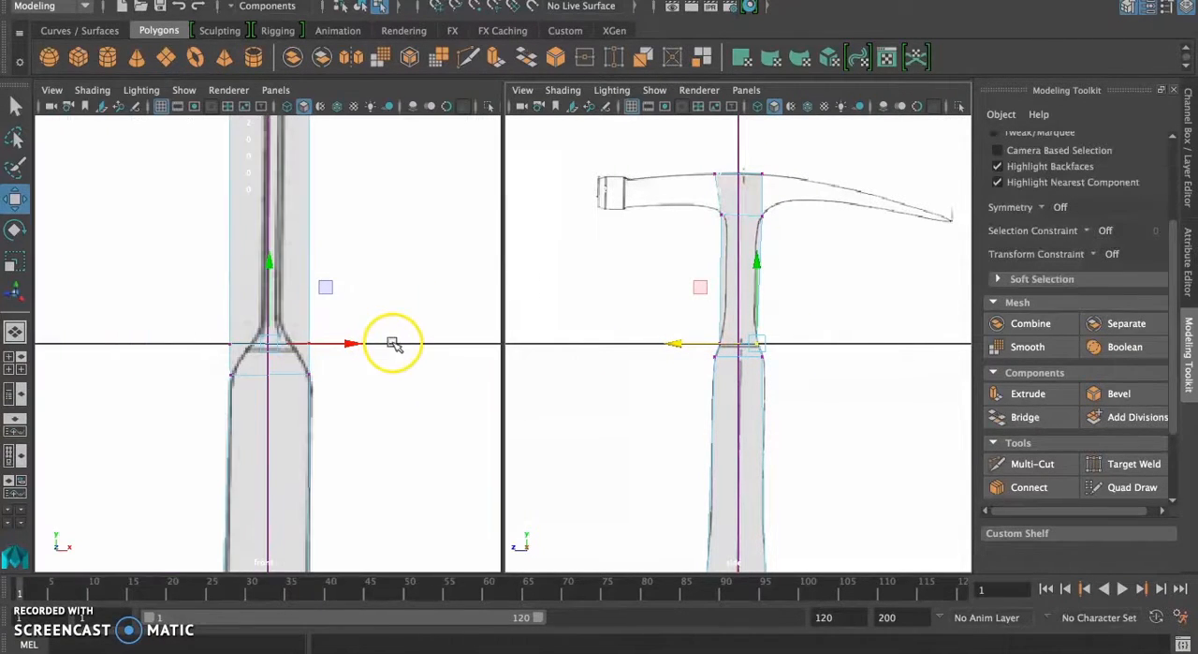
pyautogui.moveTo(237, 351); pyautogui.dragTo(384, 340)
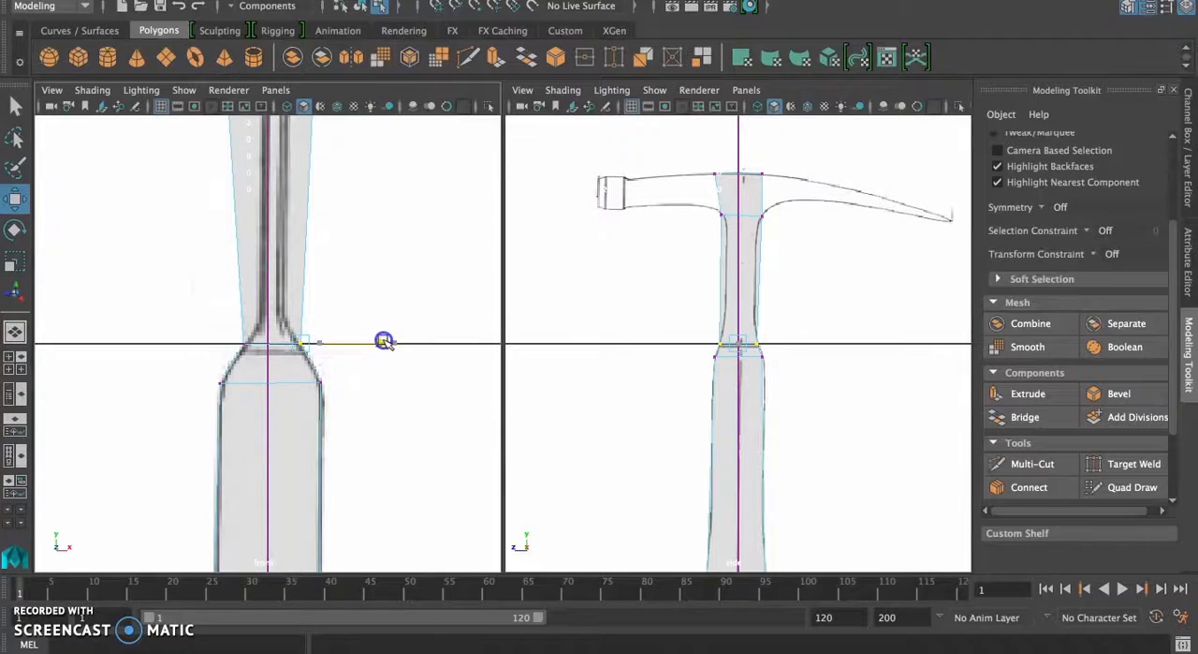
# Step: Narrow the vertices at the top of the neck, just below the head, to match the front reference
pyautogui.keyDown('alt'); pyautogui.moveTo(348, 197); pyautogui.dragTo(366, 479, button='middle'); pyautogui.keyUp('alt')
pyautogui.moveTo(320, 224); pyautogui.dragTo(351, 266)
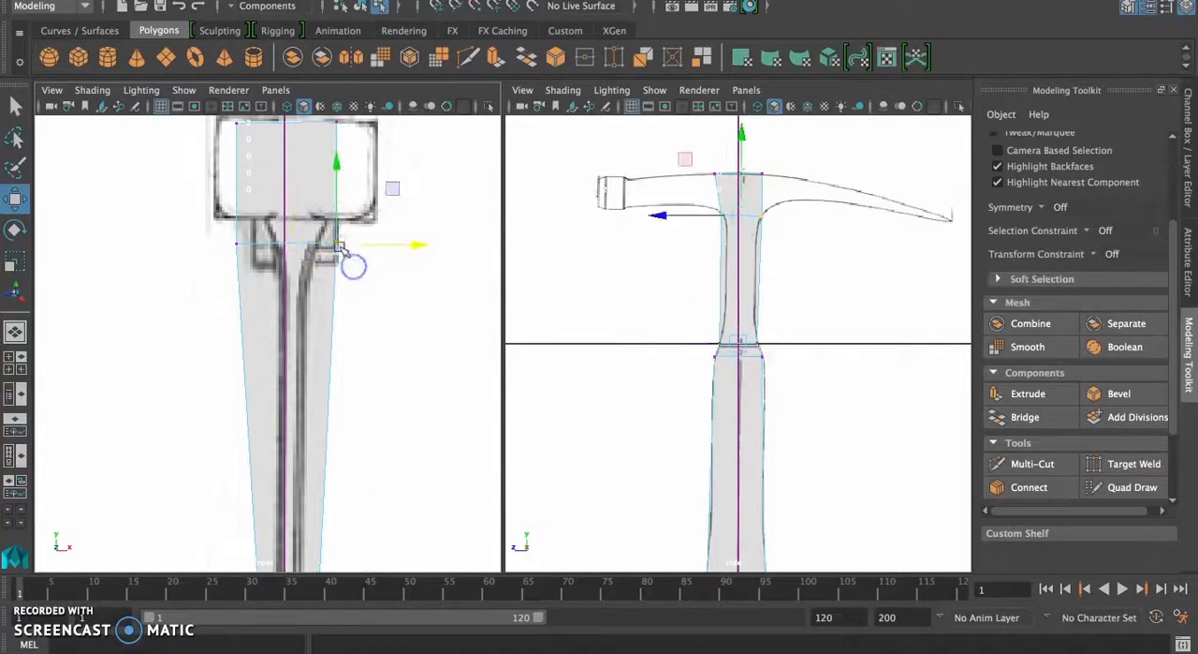
pyautogui.moveTo(416, 246); pyautogui.dragTo(394, 246)
pyautogui.moveTo(212, 226); pyautogui.dragTo(361, 246)
pyautogui.scroll(-5, 340, 394)
pyautogui.scroll(-2, 339, 394)
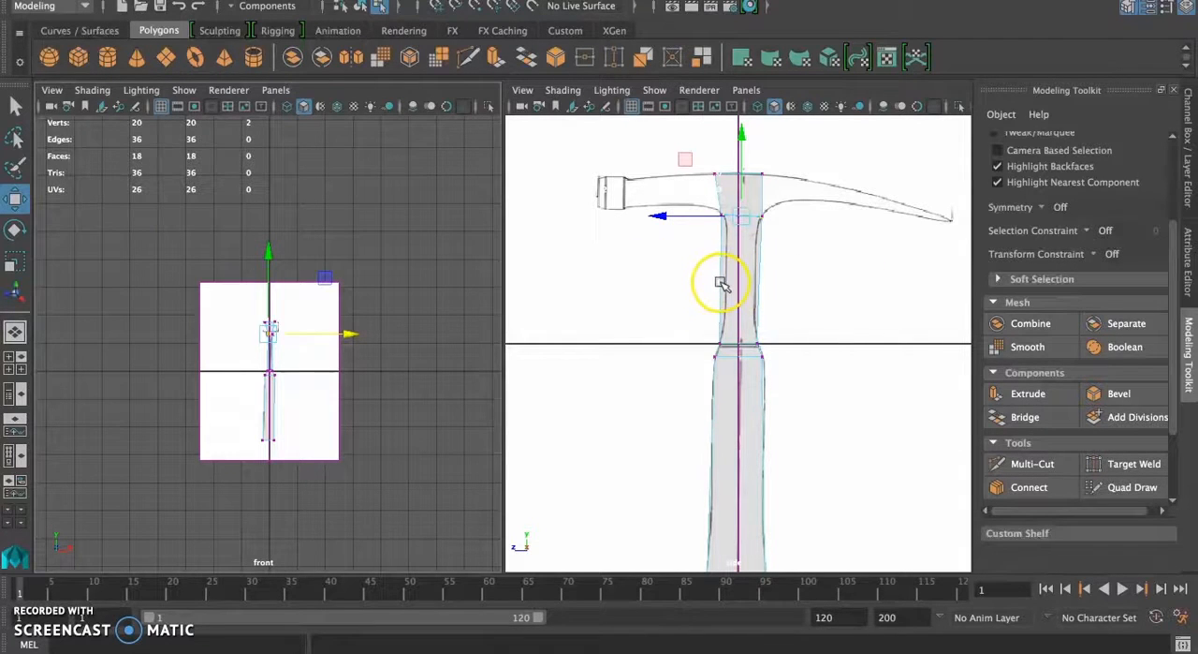
pyautogui.scroll(6, 174, 431)
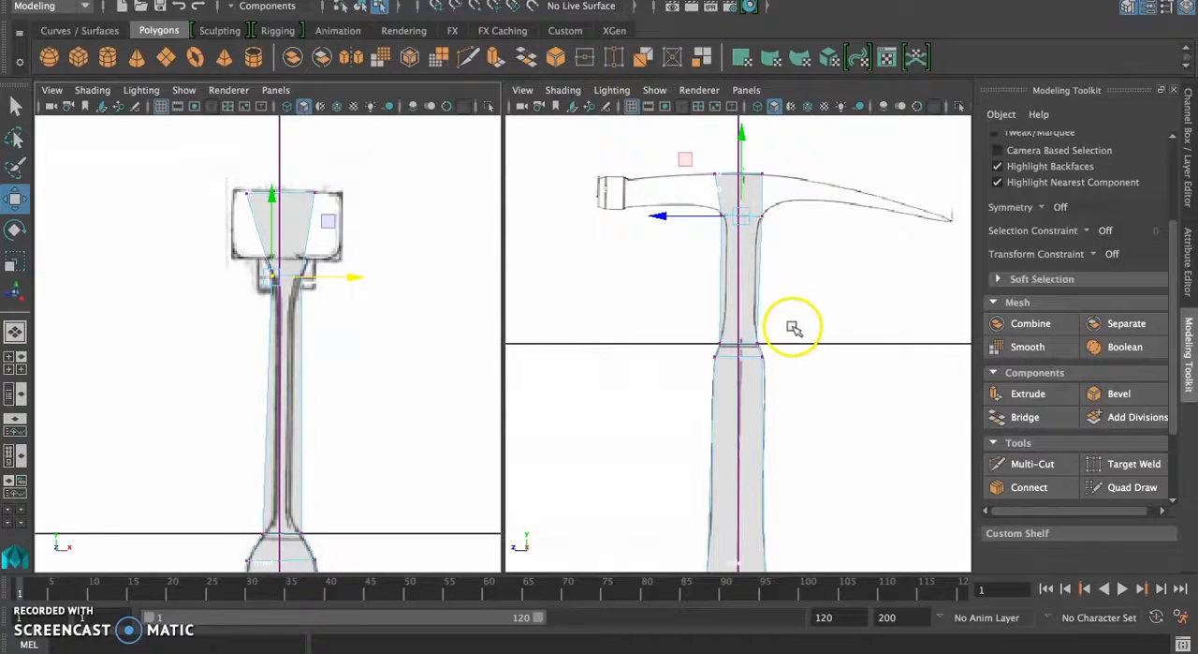
# Step: Insert an edge loop around the neck about midway between the collar and the head
pyautogui.click(504, 1)
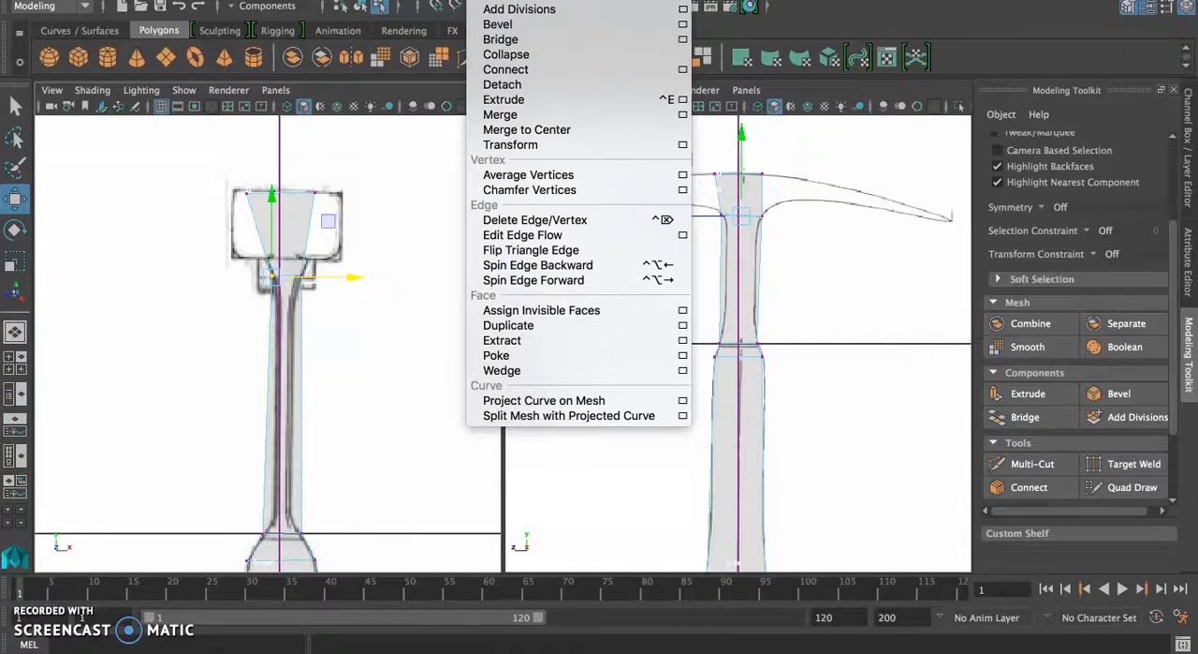
pyautogui.moveTo(576, 1)
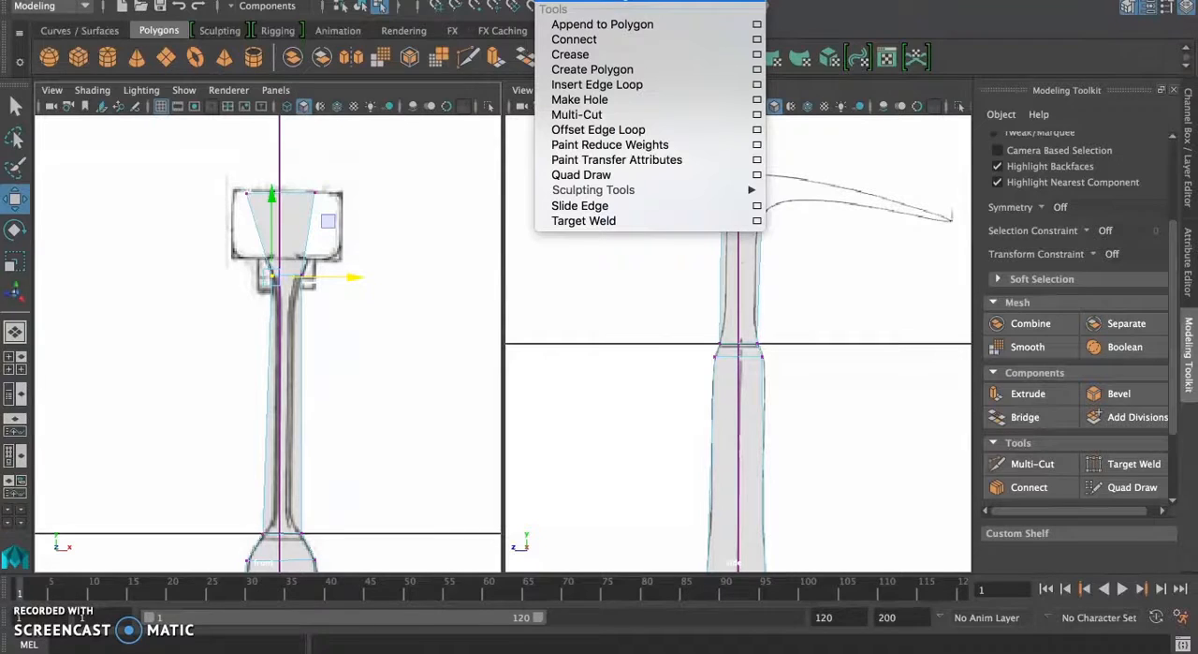
pyautogui.click(592, 85)
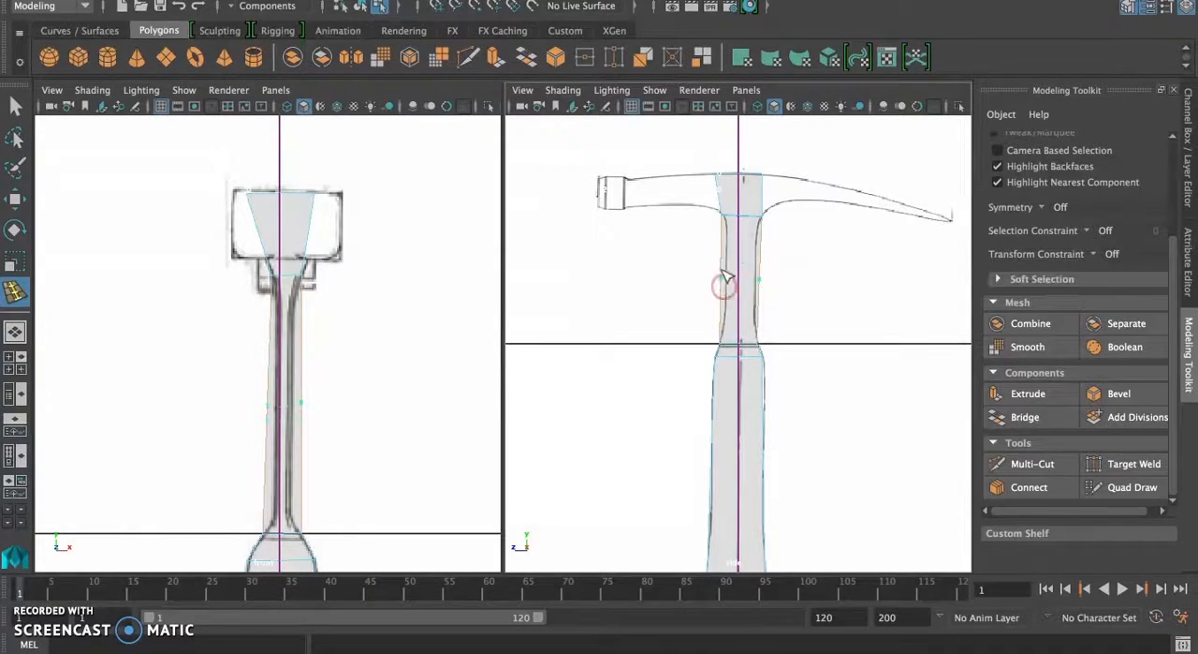
pyautogui.moveTo(728, 292); pyautogui.dragTo(731, 273)
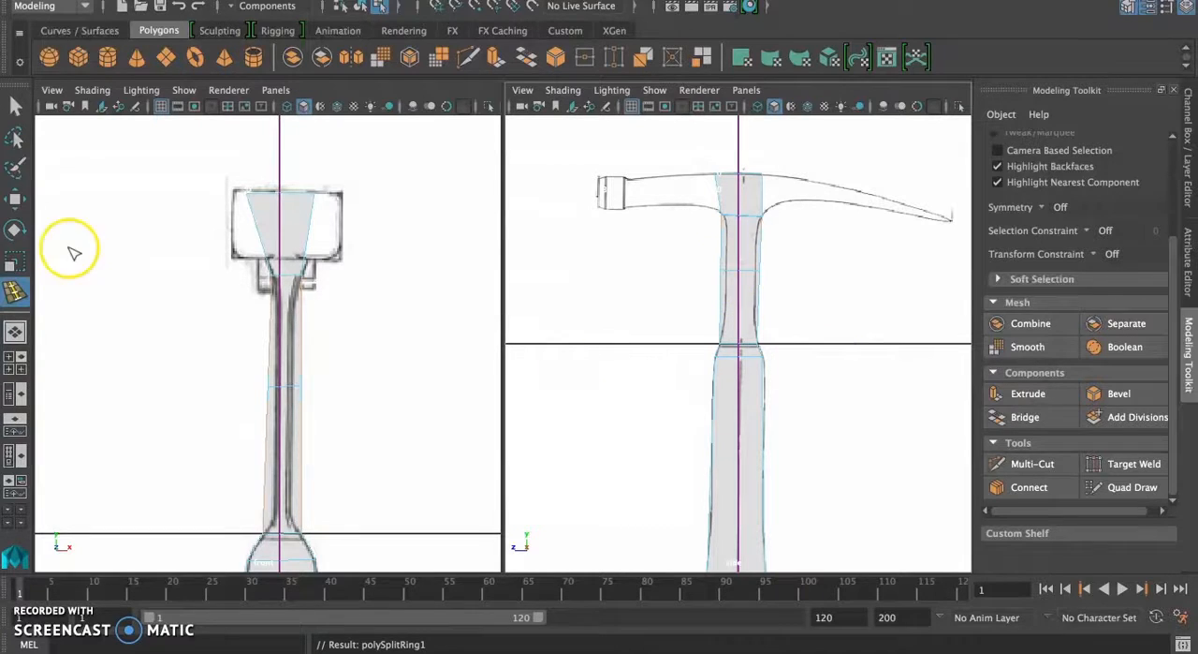
# Step: Move the middle loop's vertices inward in the side and front views to follow the neck's outline
pyautogui.click(15, 199)
pyautogui.moveTo(728, 234); pyautogui.dragTo(639, 230, button='right')
pyautogui.moveTo(671, 269)
pyautogui.mouseDown()
pyautogui.moveTo(635, 269)
pyautogui.moveTo(673, 271)
pyautogui.mouseUp()
pyautogui.click(756, 264)
pyautogui.moveTo(253, 377); pyautogui.dragTo(272, 403)
pyautogui.moveTo(364, 389); pyautogui.dragTo(378, 390)
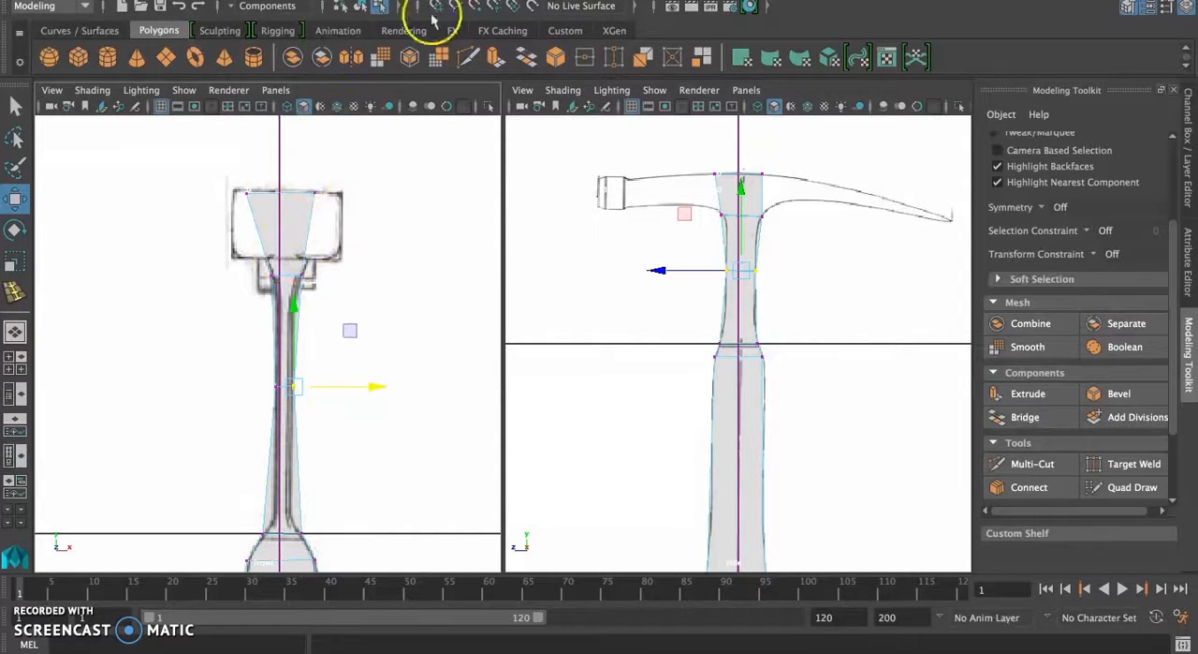
# Step: Insert one edge loop at the head's lower edge and another just above the collar
pyautogui.click(623, 0)
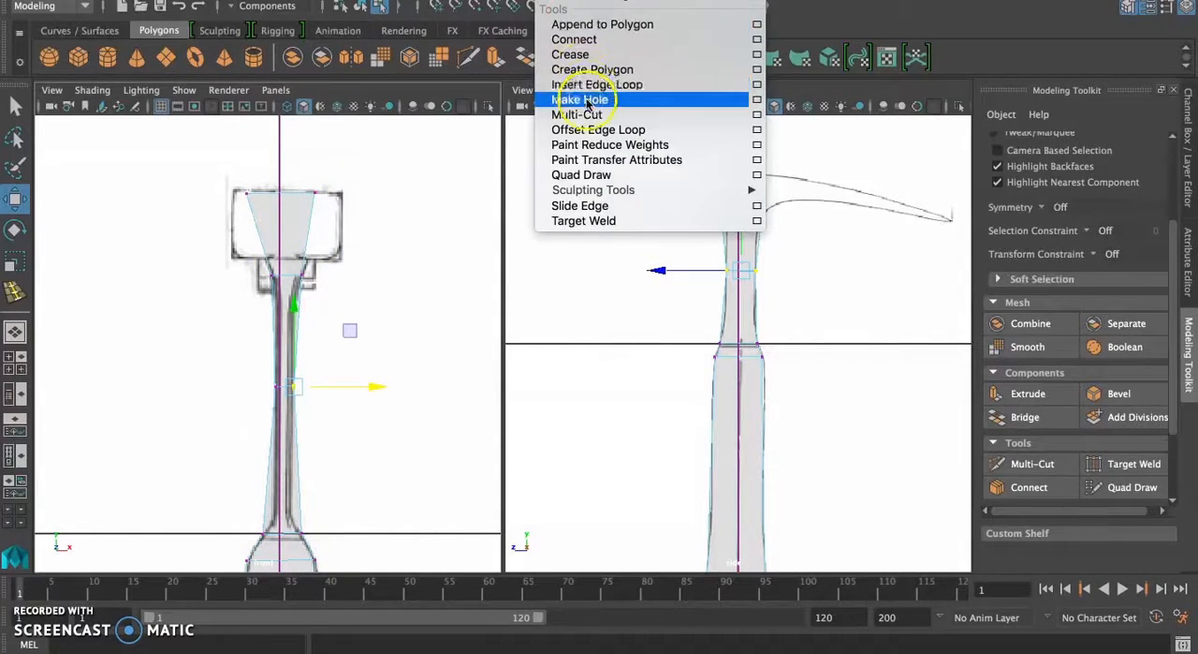
pyautogui.click(660, 84)
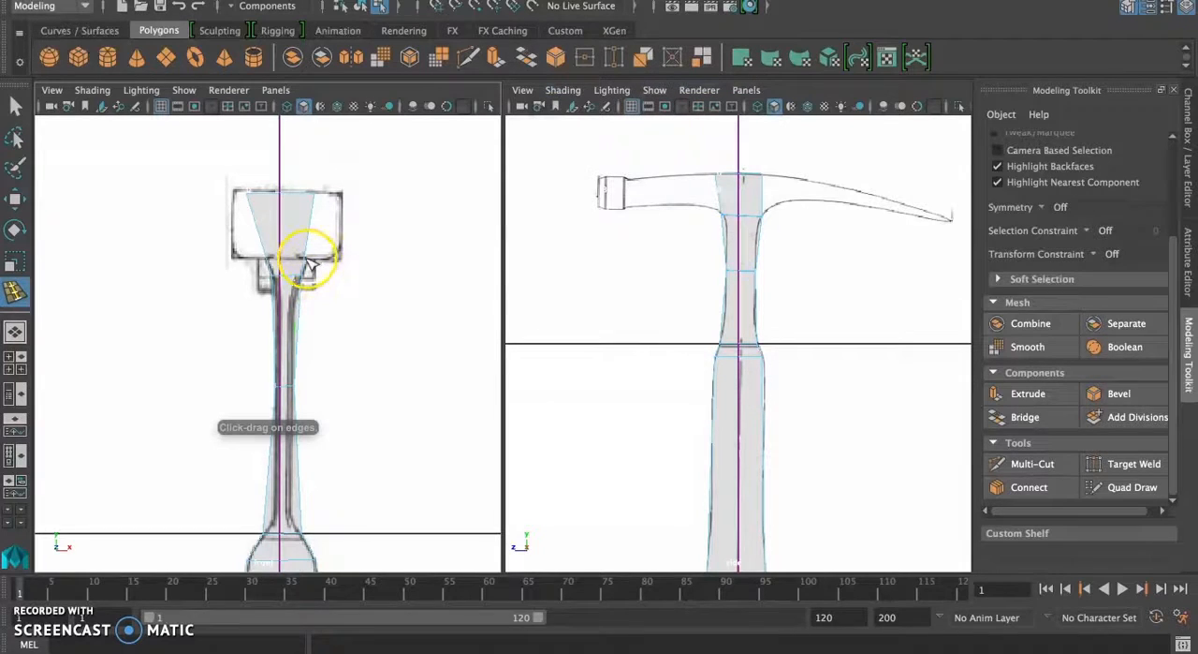
pyautogui.click(306, 262)
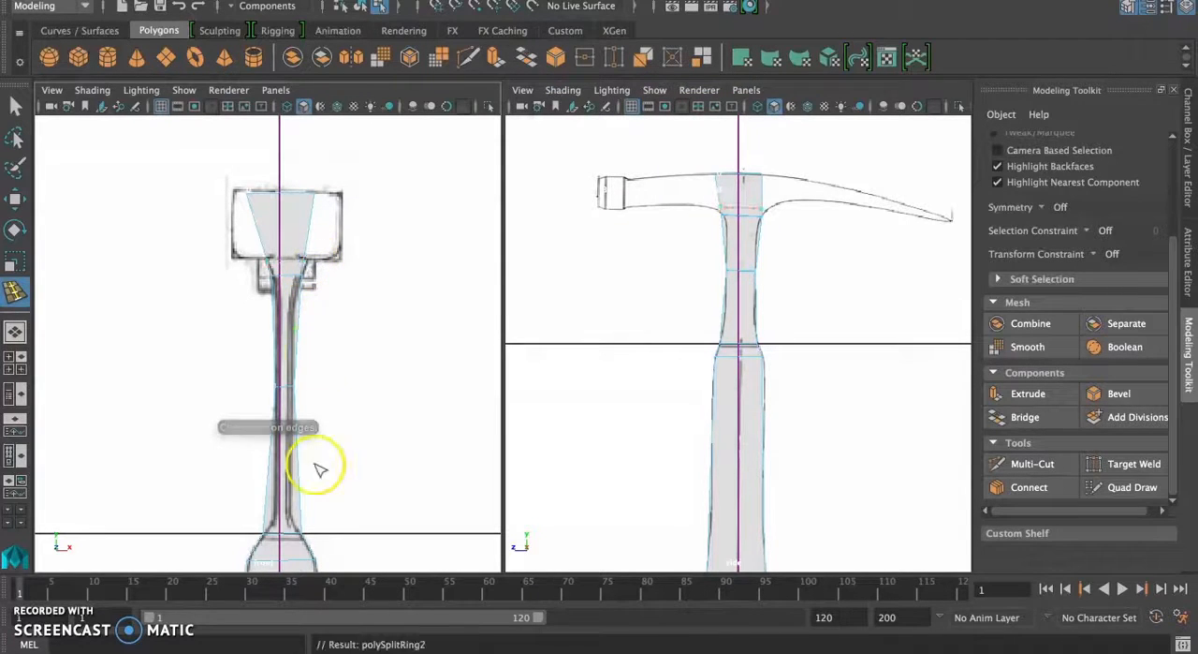
pyautogui.click(305, 517)
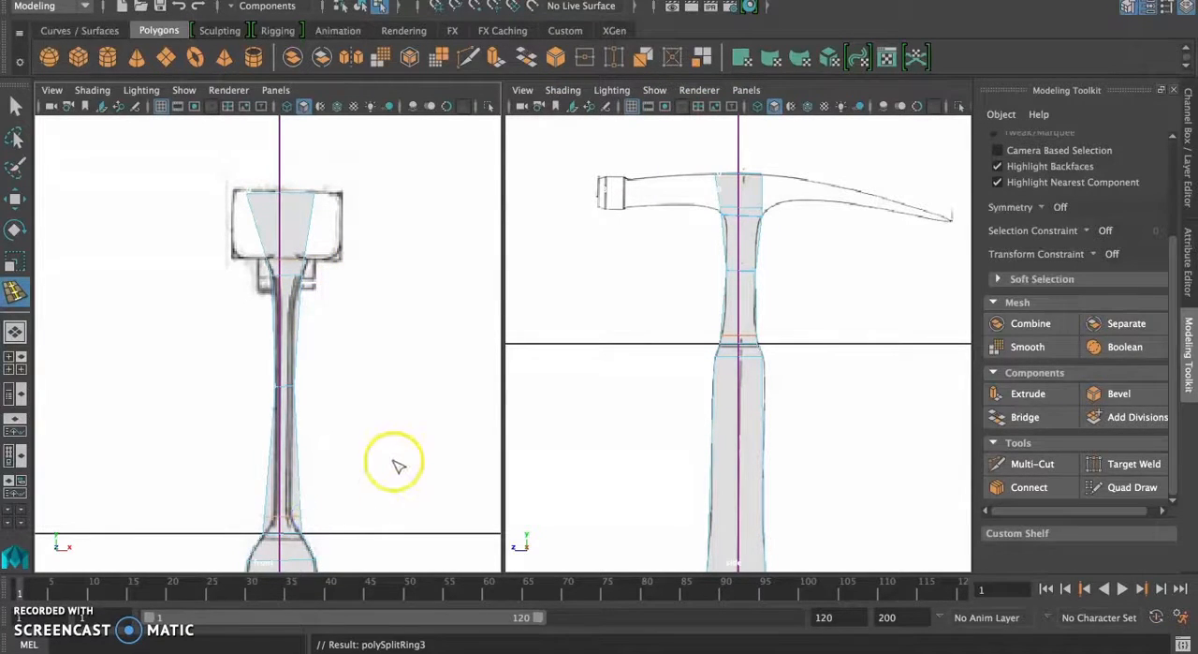
# Step: Return to vertex mode and move both sides of the loop above the collar inward to the front reference's neck
pyautogui.click(16, 201)
pyautogui.moveTo(251, 438); pyautogui.dragTo(311, 470)
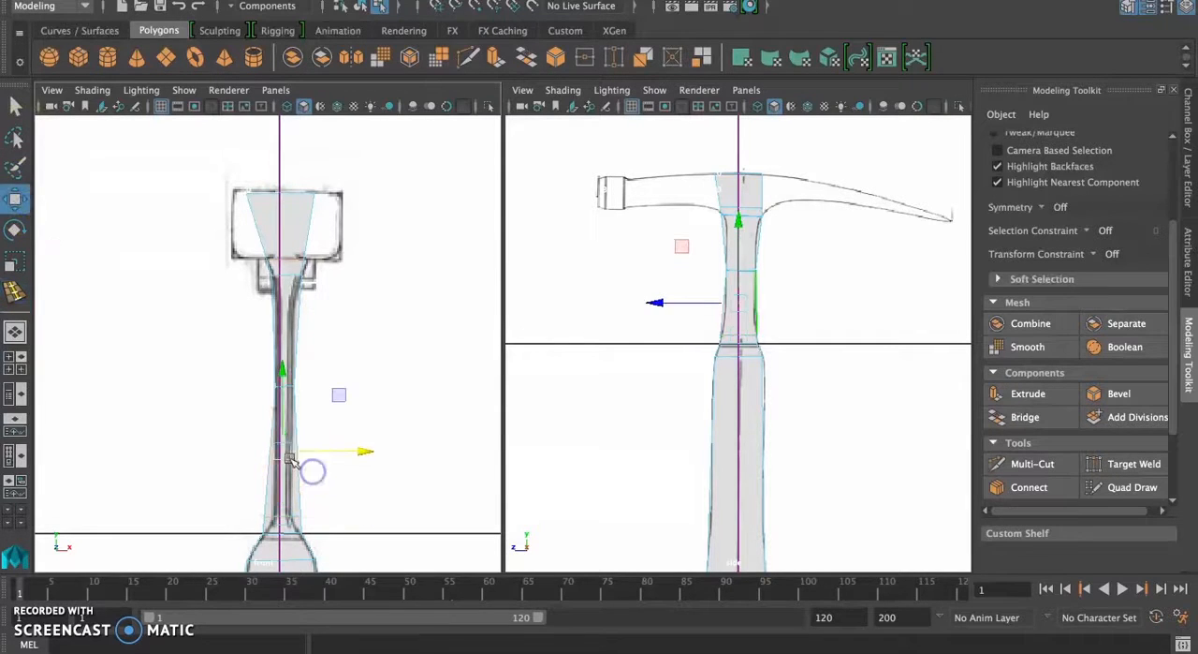
pyautogui.moveTo(281, 234); pyautogui.dragTo(203, 234, button='right')
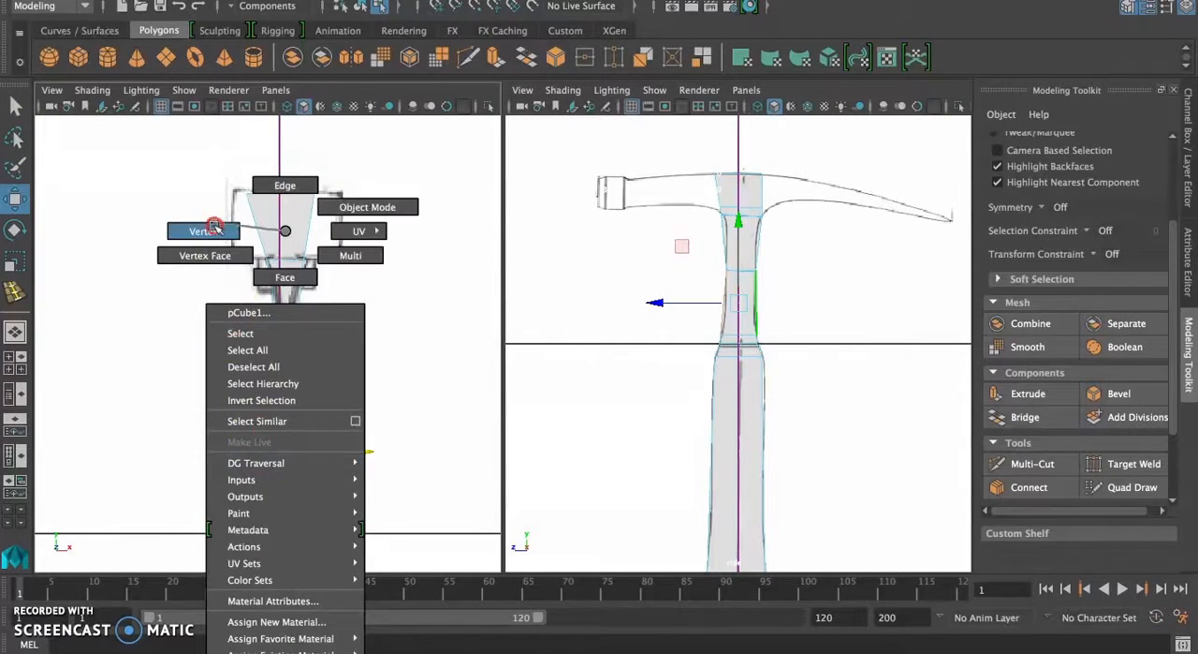
pyautogui.moveTo(322, 526); pyautogui.dragTo(294, 503)
pyautogui.moveTo(384, 516); pyautogui.dragTo(374, 516)
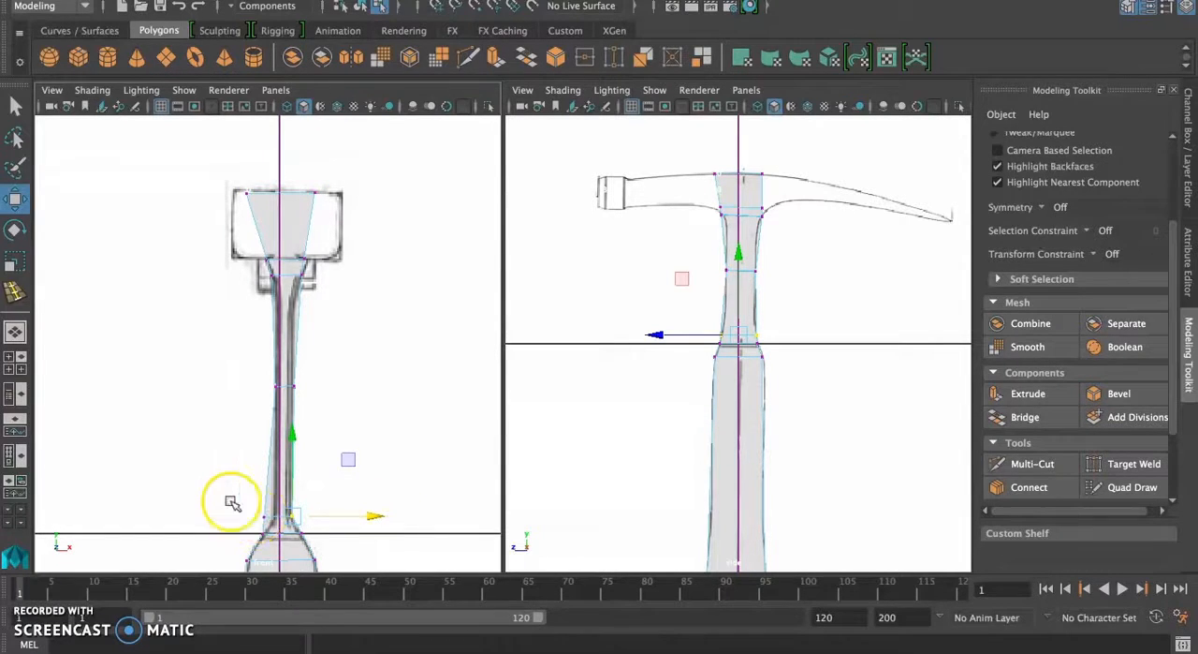
pyautogui.moveTo(275, 519); pyautogui.dragTo(259, 527)
pyautogui.moveTo(350, 517); pyautogui.dragTo(360, 517)
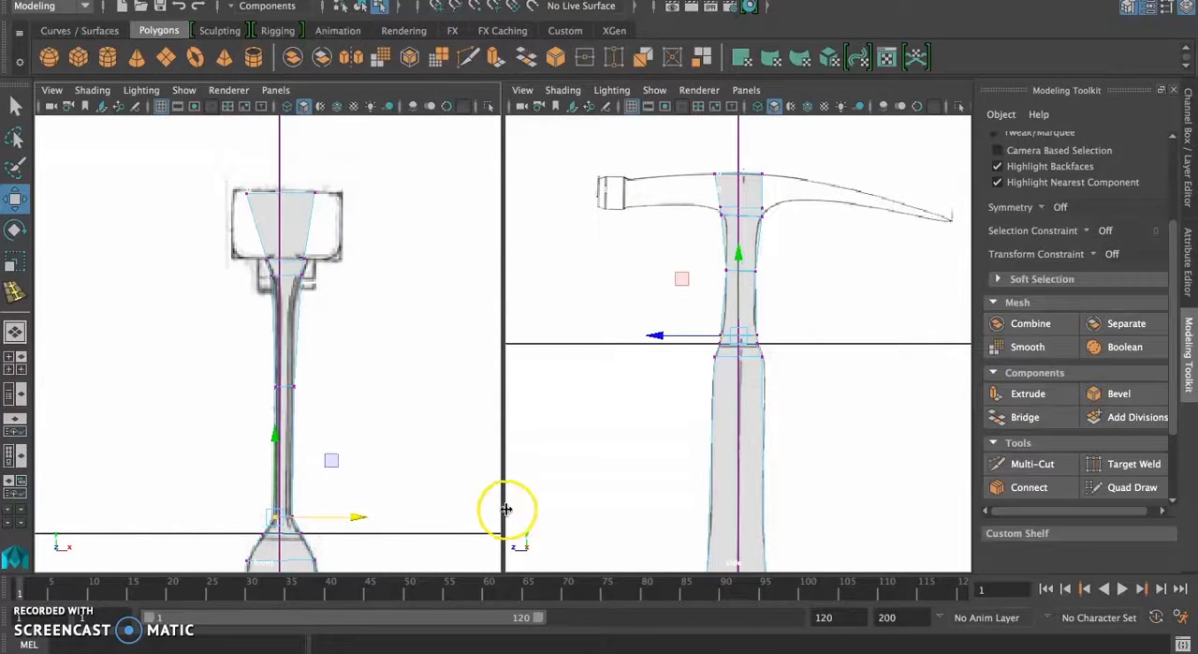
# Step: Select the vertices on one side of the loop at the head's lower edge and lower them slightly in the front view
pyautogui.click(294, 246)
pyautogui.click(344, 258)
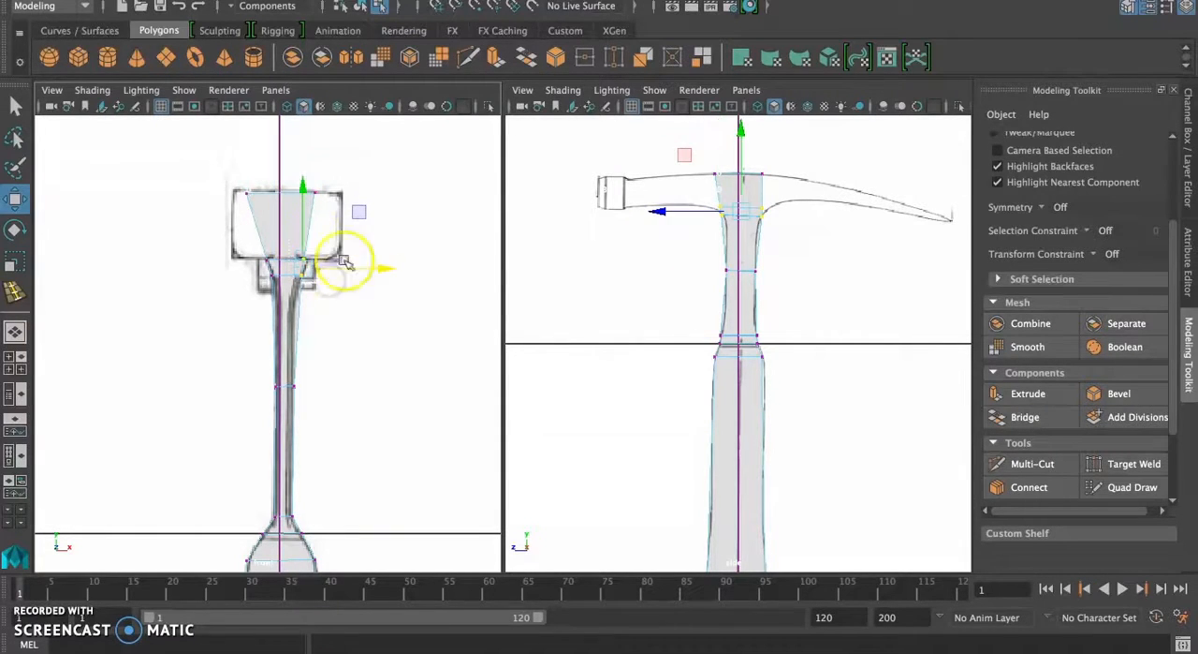
pyautogui.click(385, 258)
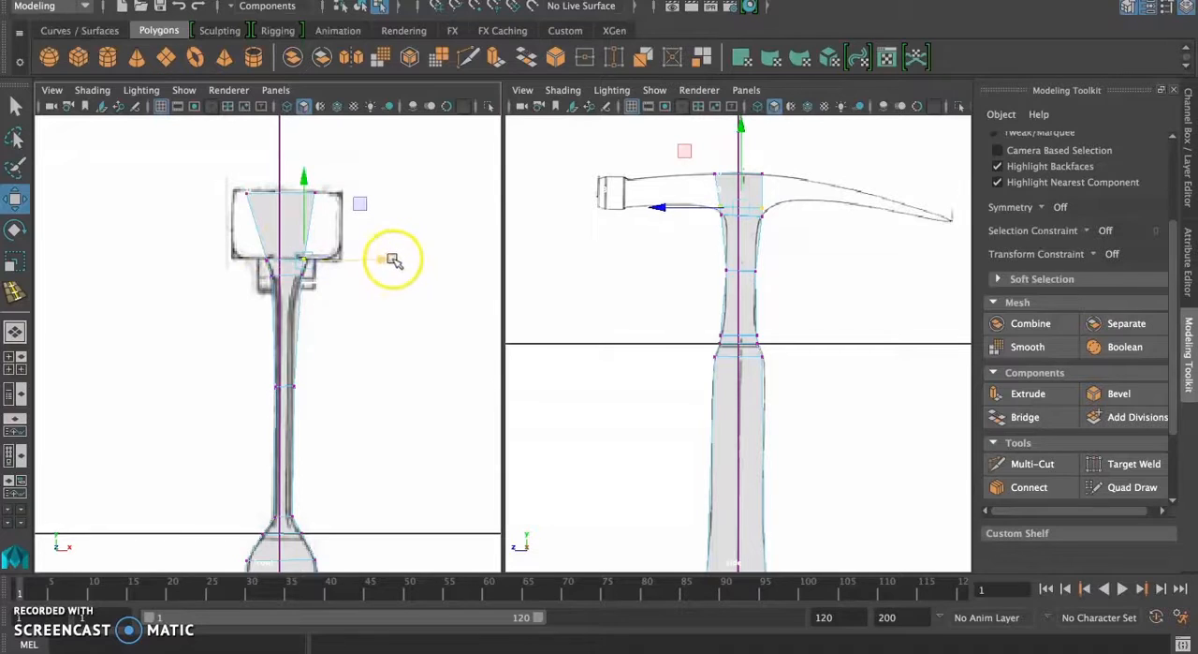
pyautogui.moveTo(303, 177); pyautogui.dragTo(304, 178)
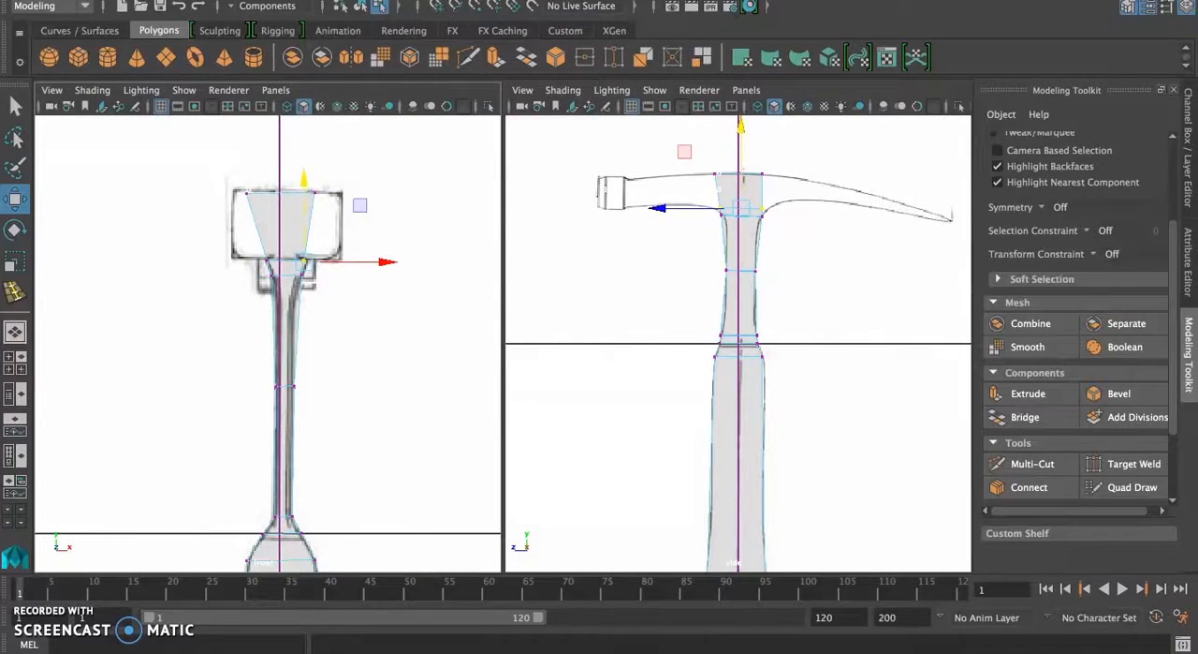
# Step: Insert another edge loop along the head's lower edge, just above the existing loop
pyautogui.click(560, 1)
pyautogui.click(598, 85)
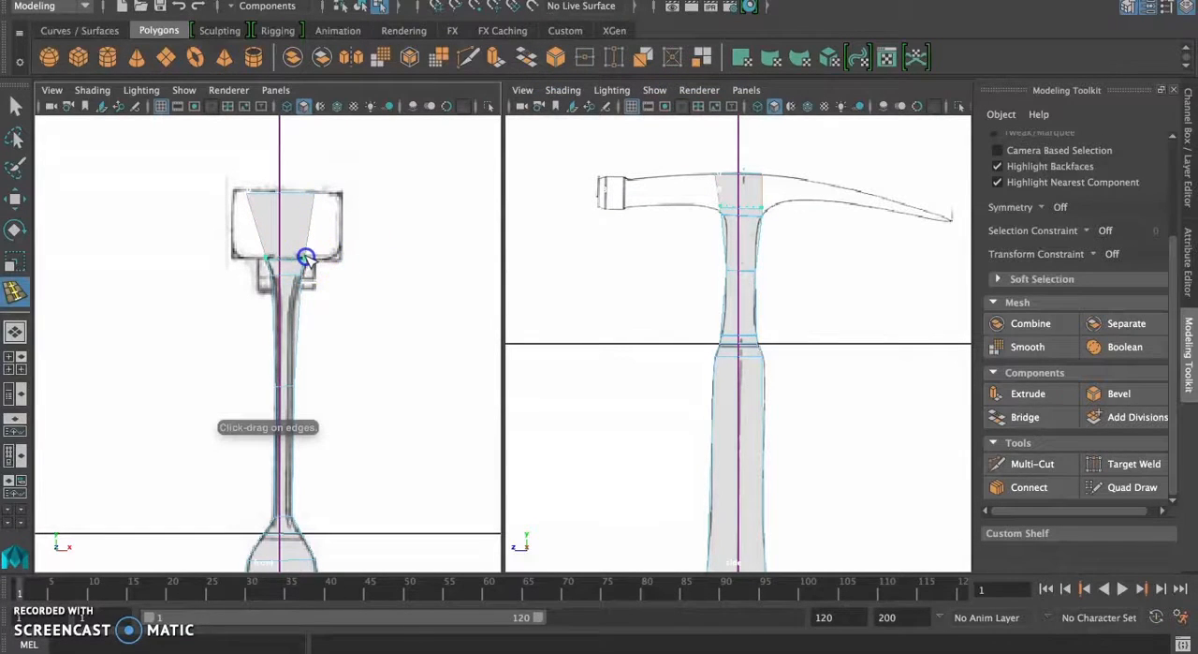
pyautogui.click(305, 259)
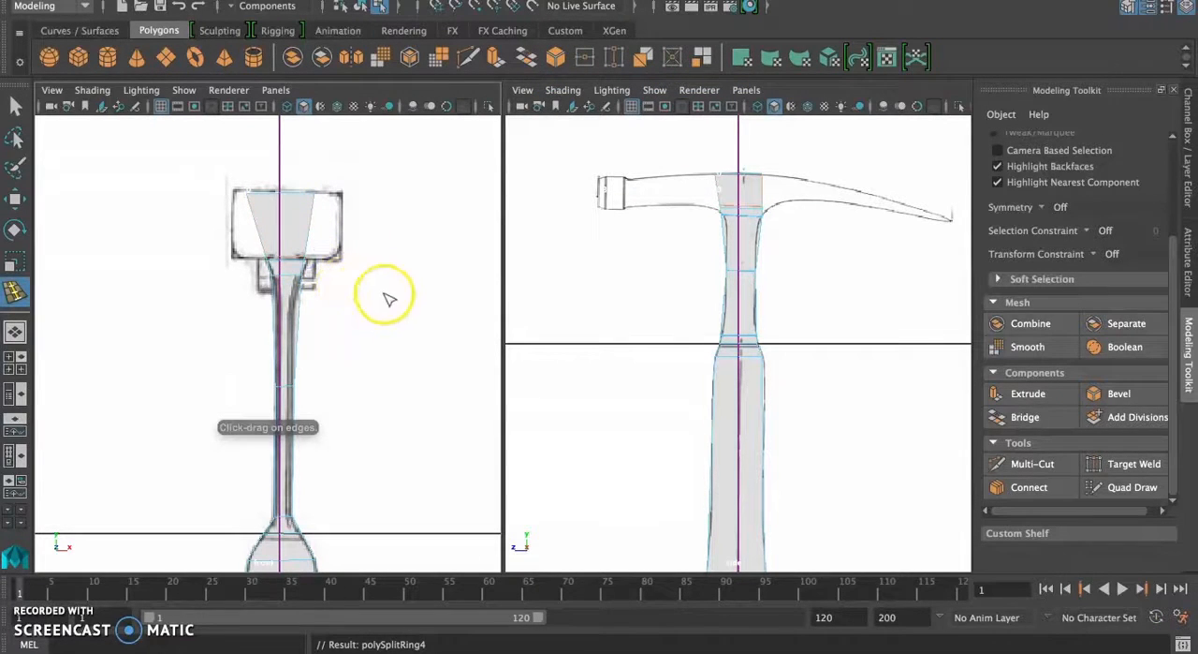
# Step: Select the new edge loop and scale it outward to the head's width in the front view and slightly deeper in the side view
pyautogui.click(16, 198)
pyautogui.click(310, 223)
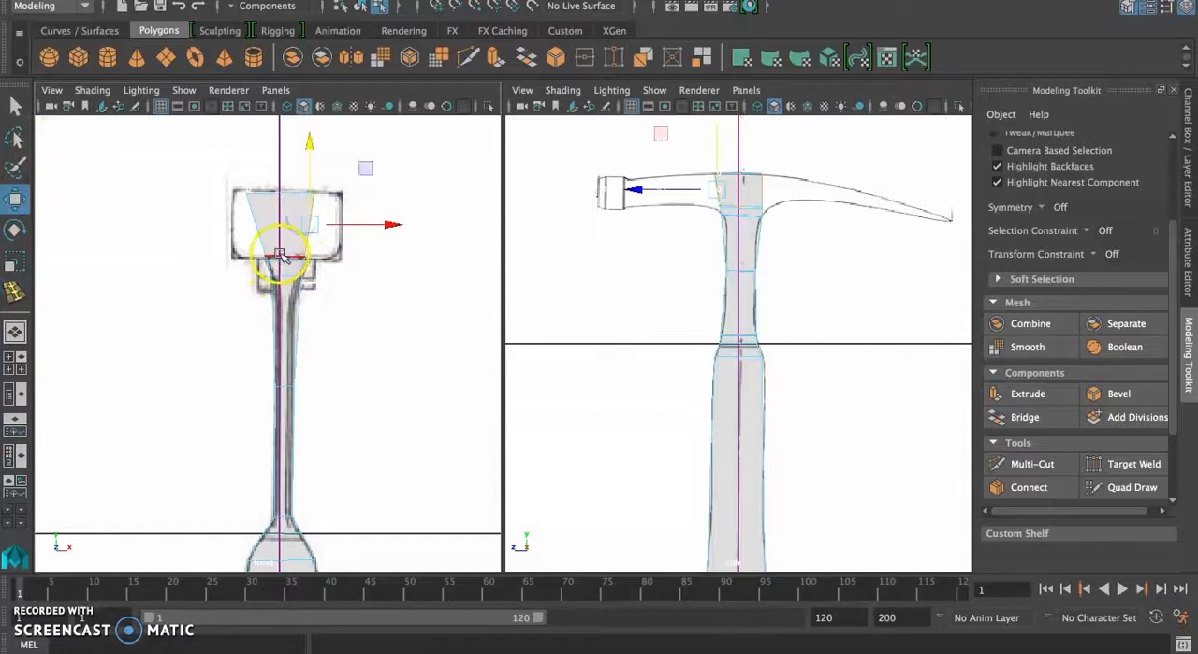
pyautogui.click(281, 255)
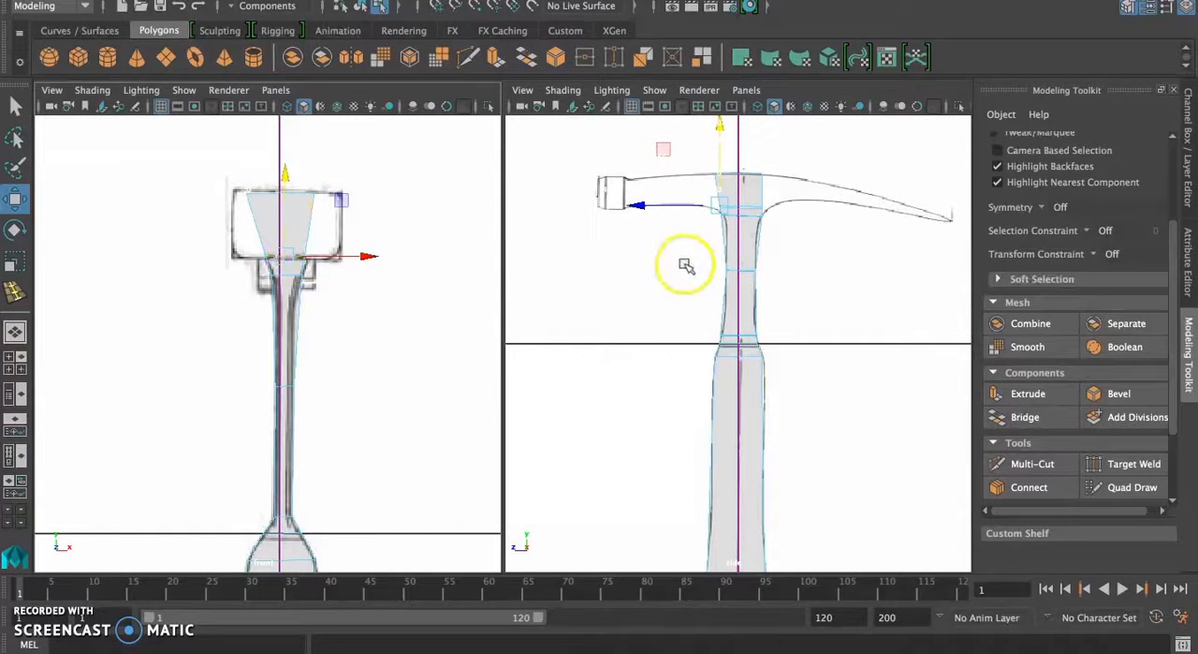
pyautogui.scroll(-10, 751, 214)
pyautogui.scroll(13, 751, 214)
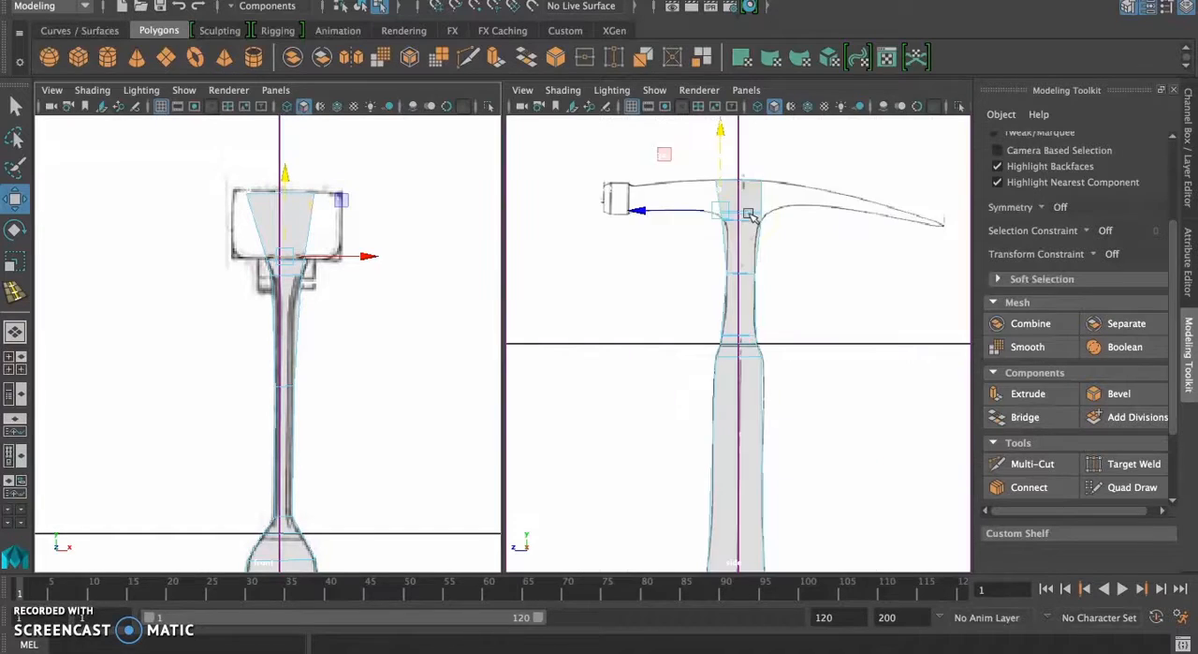
pyautogui.keyDown('alt'); pyautogui.moveTo(792, 197); pyautogui.dragTo(780, 253, button='middle'); pyautogui.keyUp('alt')
pyautogui.click(753, 189)
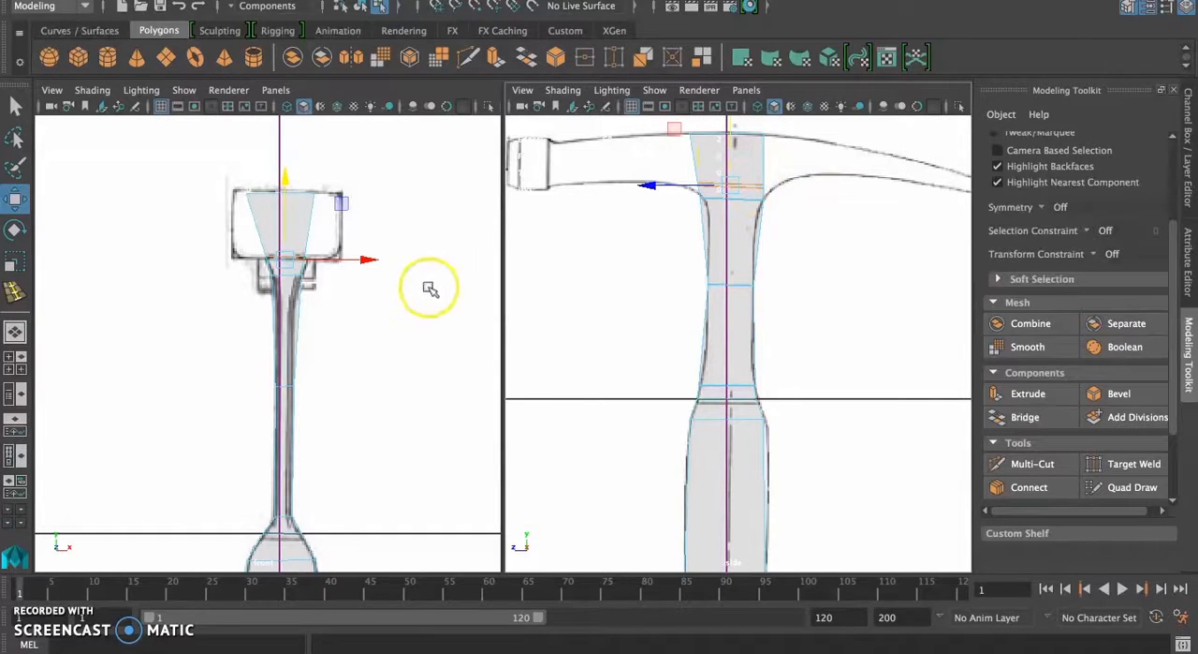
pyautogui.press('r')
pyautogui.moveTo(358, 258); pyautogui.dragTo(380, 257)
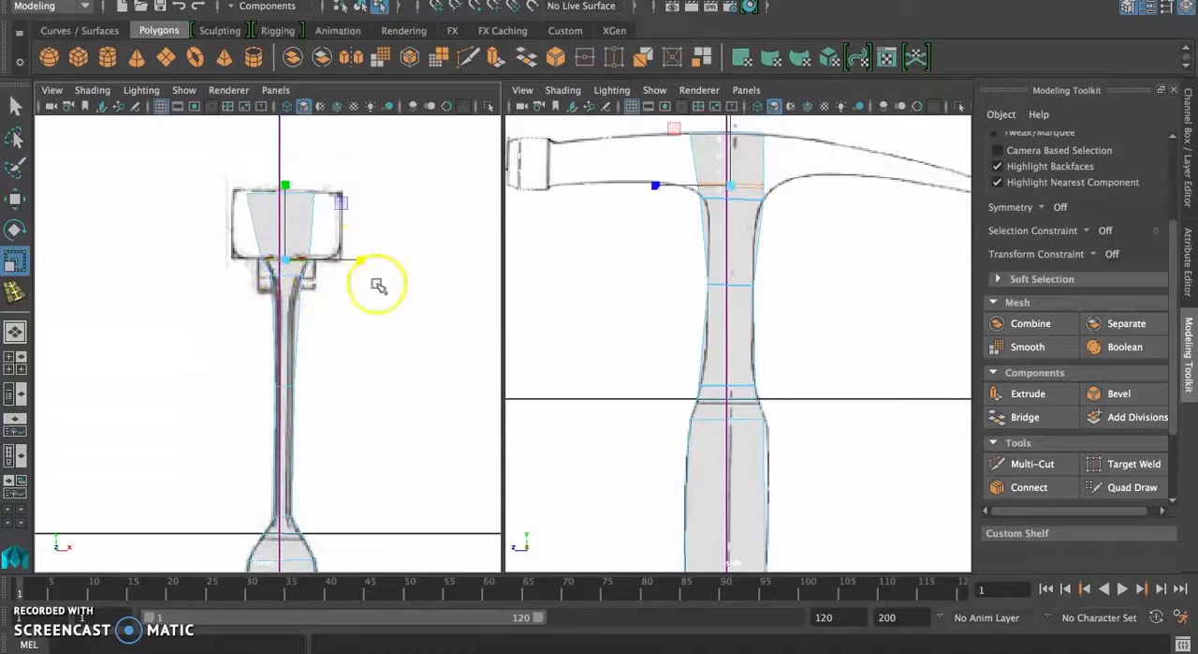
pyautogui.moveTo(363, 259); pyautogui.dragTo(457, 260)
pyautogui.click(649, 184)
pyautogui.click(607, 185)
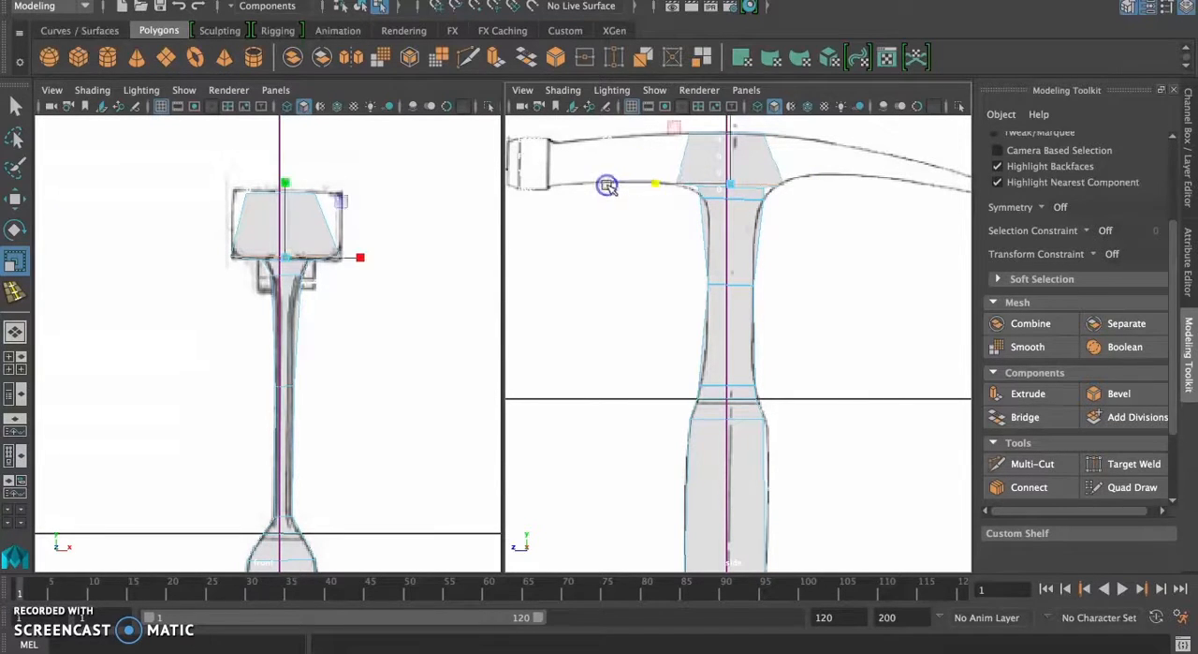
# Step: Move the head's top vertices on both sides outward to the upper corners of the front reference
pyautogui.moveTo(263, 204); pyautogui.dragTo(210, 199, button='right')
pyautogui.moveTo(213, 180); pyautogui.dragTo(425, 190)
pyautogui.press('w')
pyautogui.click(318, 194)
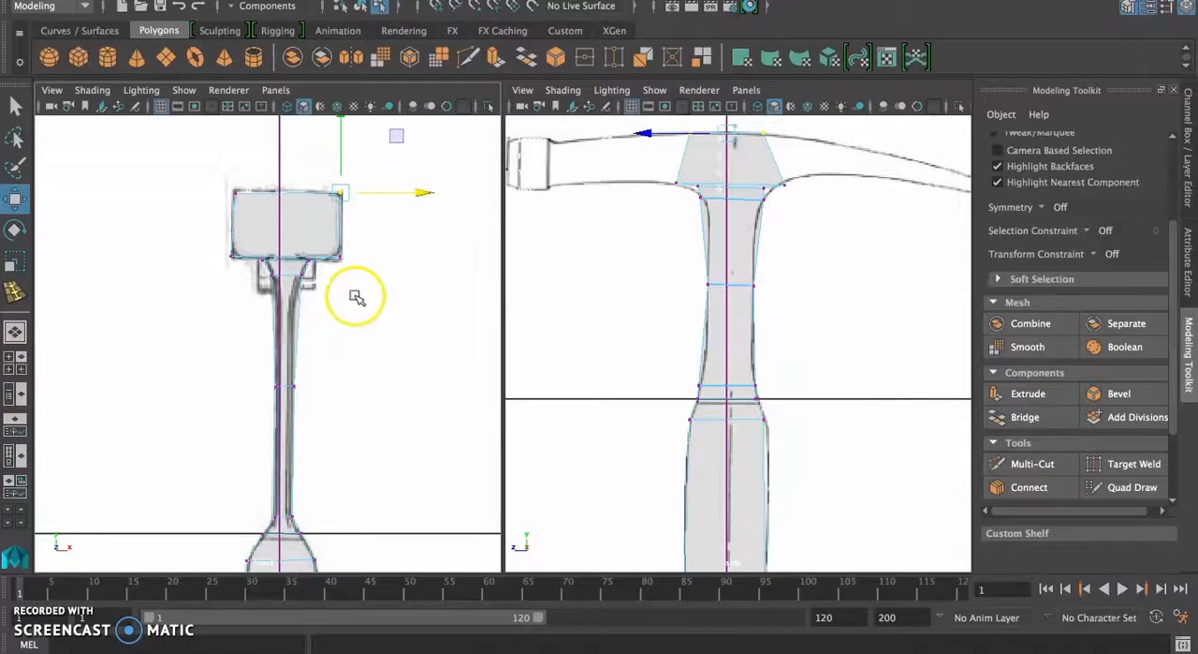
# Step: Extrude the head's face toward the striking end and pull it out to the striking face's collar in the side view
pyautogui.click(14, 331)
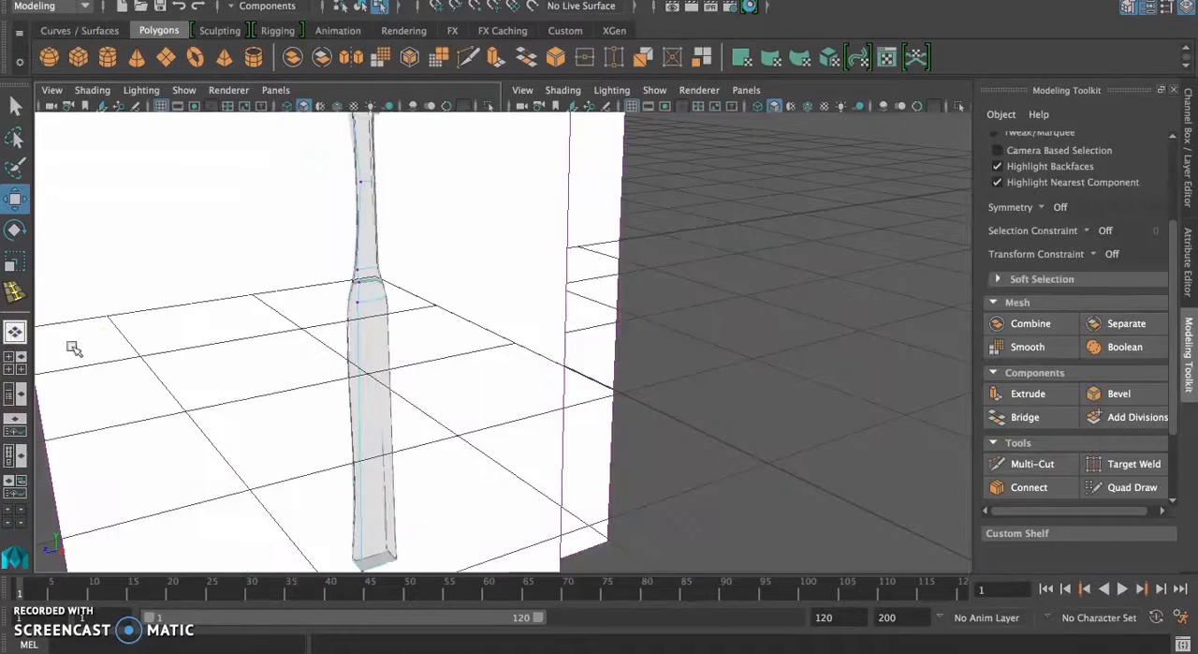
pyautogui.scroll(3, 436, 353)
pyautogui.scroll(-8, 436, 353)
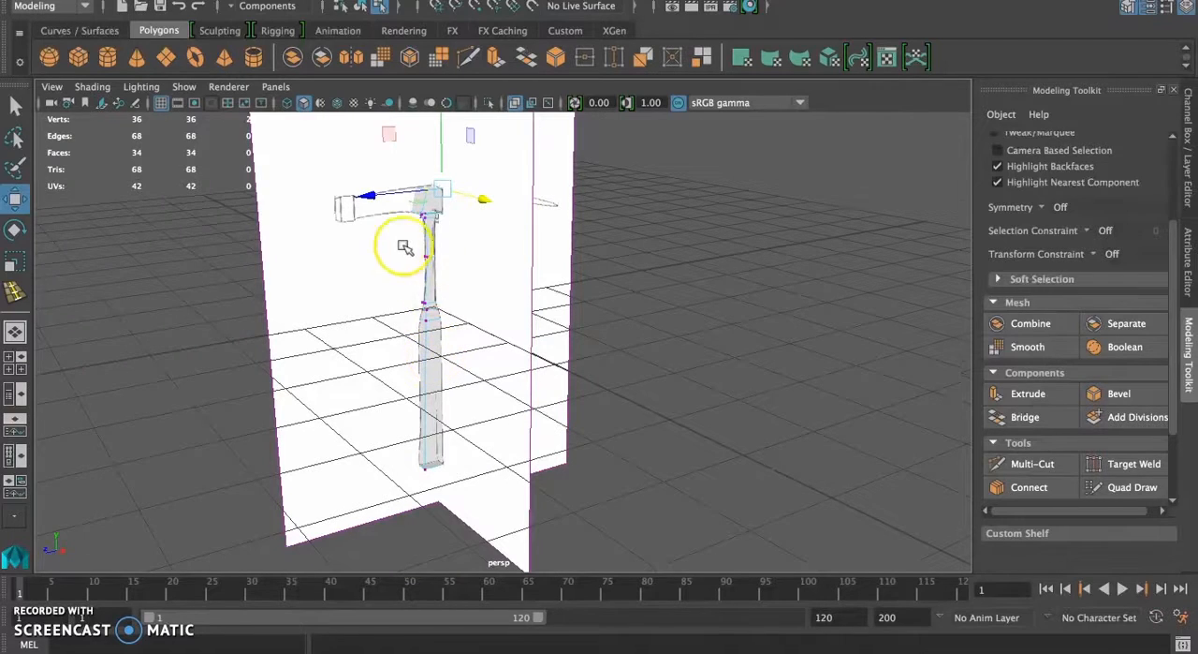
pyautogui.moveTo(414, 212); pyautogui.dragTo(404, 263, button='right')
pyautogui.click(425, 200)
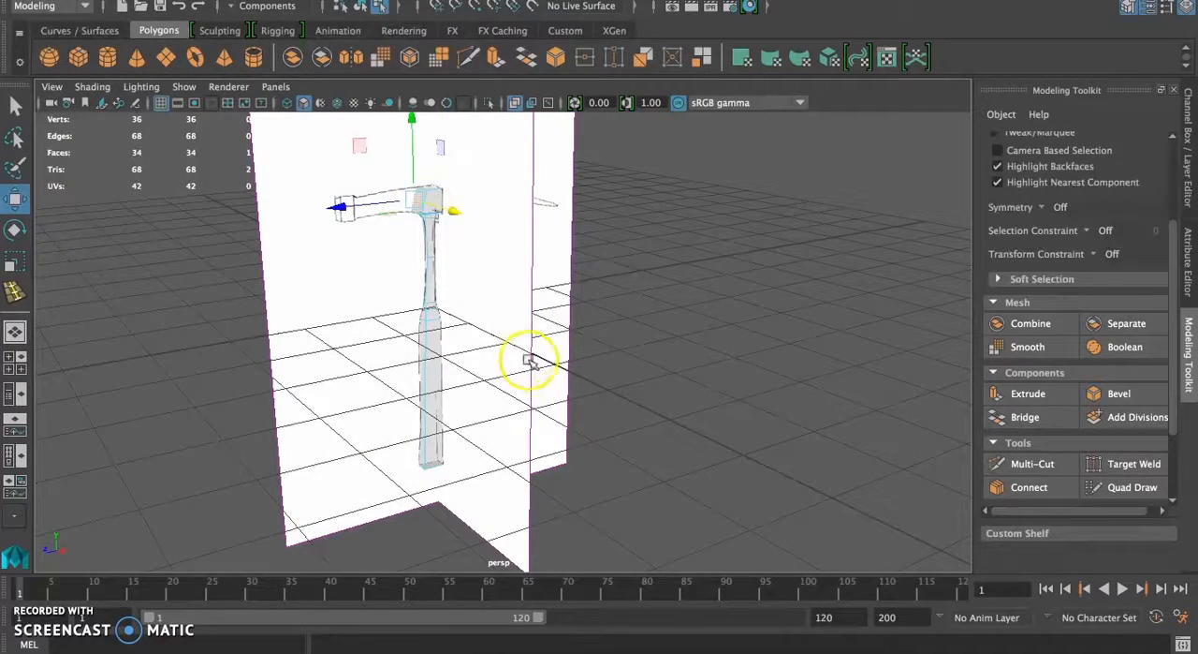
pyautogui.click(1029, 393)
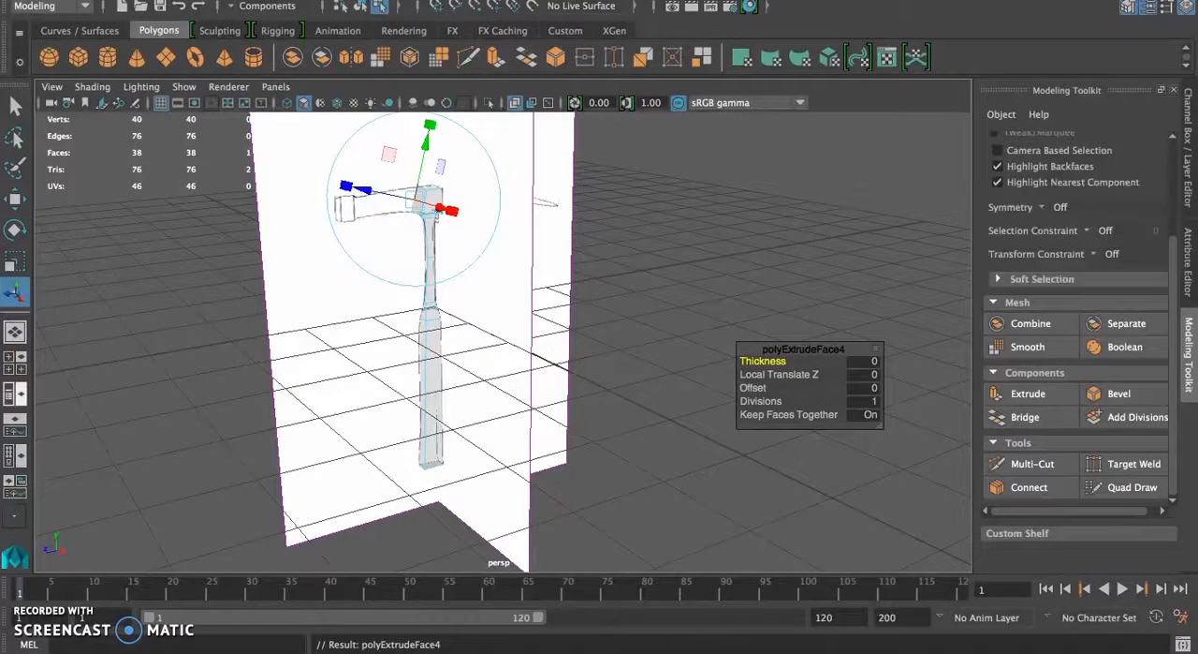
pyautogui.click(16, 368)
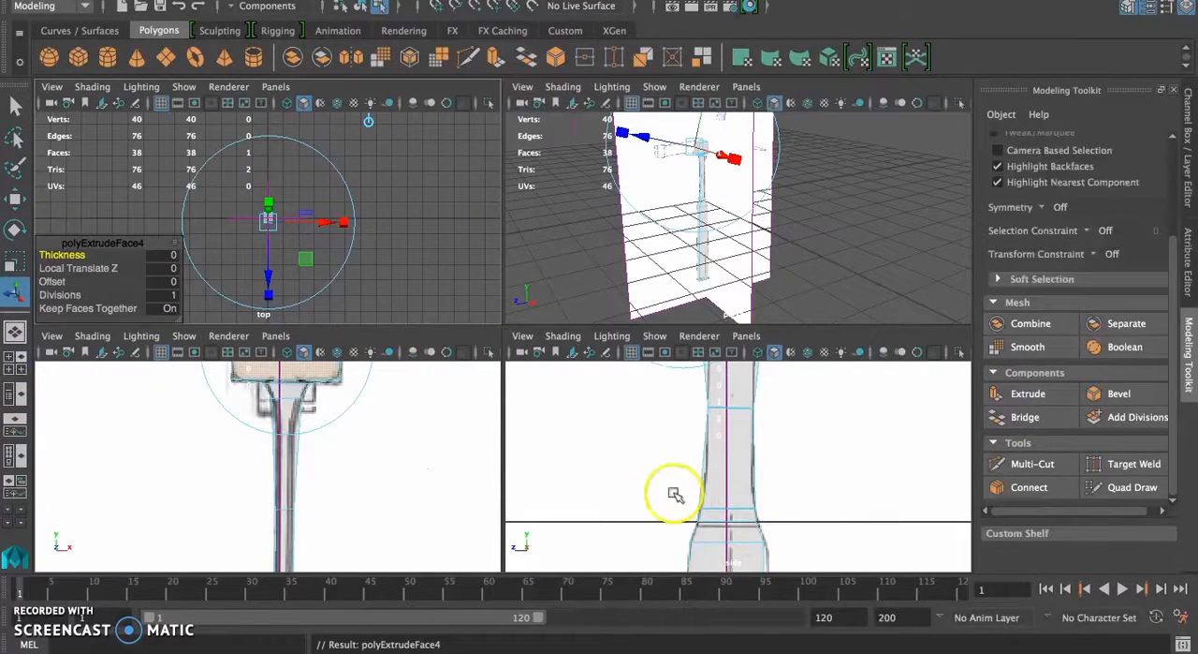
pyautogui.keyDown('alt'); pyautogui.moveTo(647, 433); pyautogui.dragTo(645, 555, button='middle'); pyautogui.keyUp('alt')
pyautogui.keyDown('alt'); pyautogui.moveTo(658, 456); pyautogui.dragTo(654, 501, button='middle'); pyautogui.keyUp('alt')
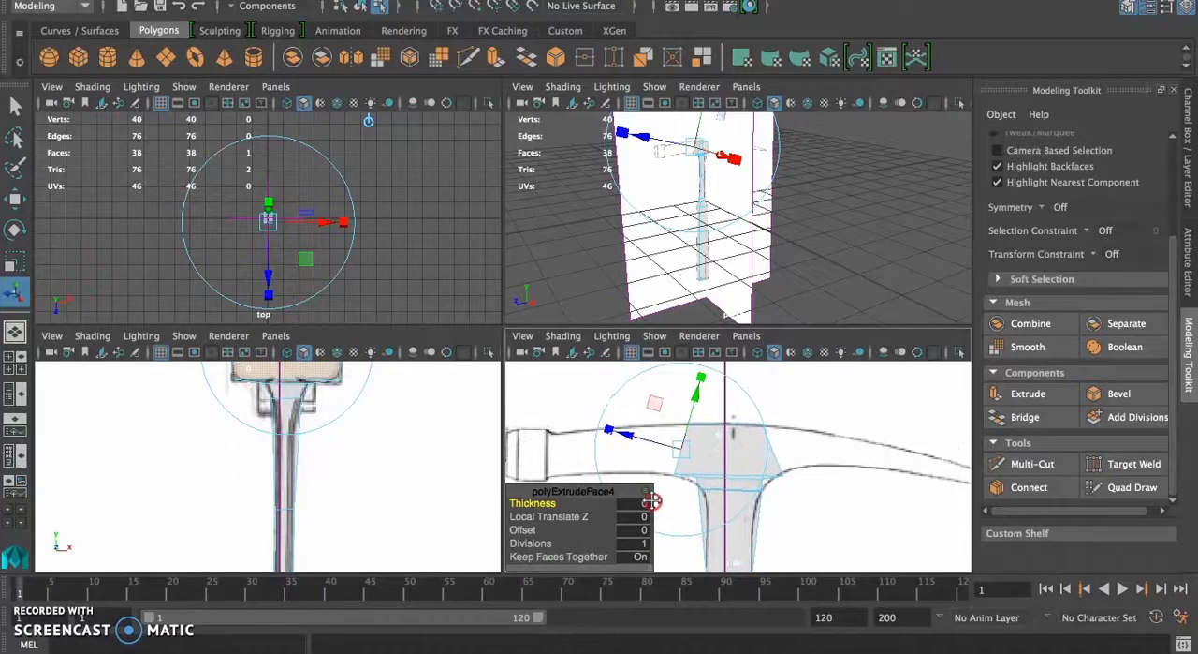
pyautogui.press('w')
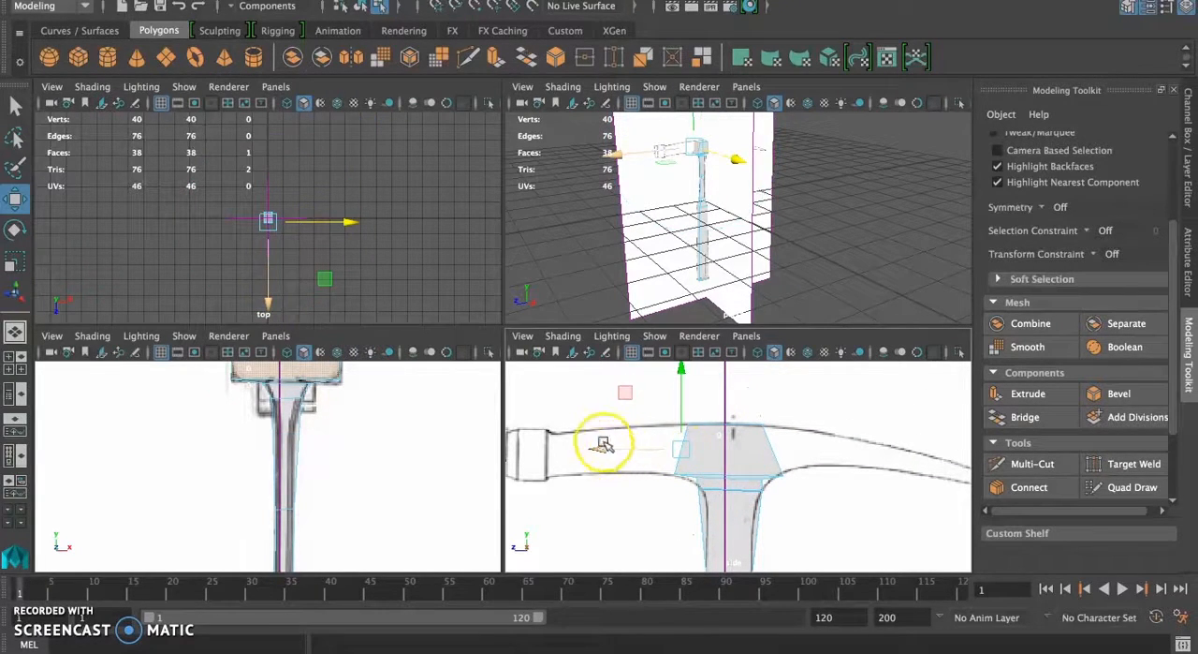
pyautogui.moveTo(602, 450); pyautogui.dragTo(480, 457)
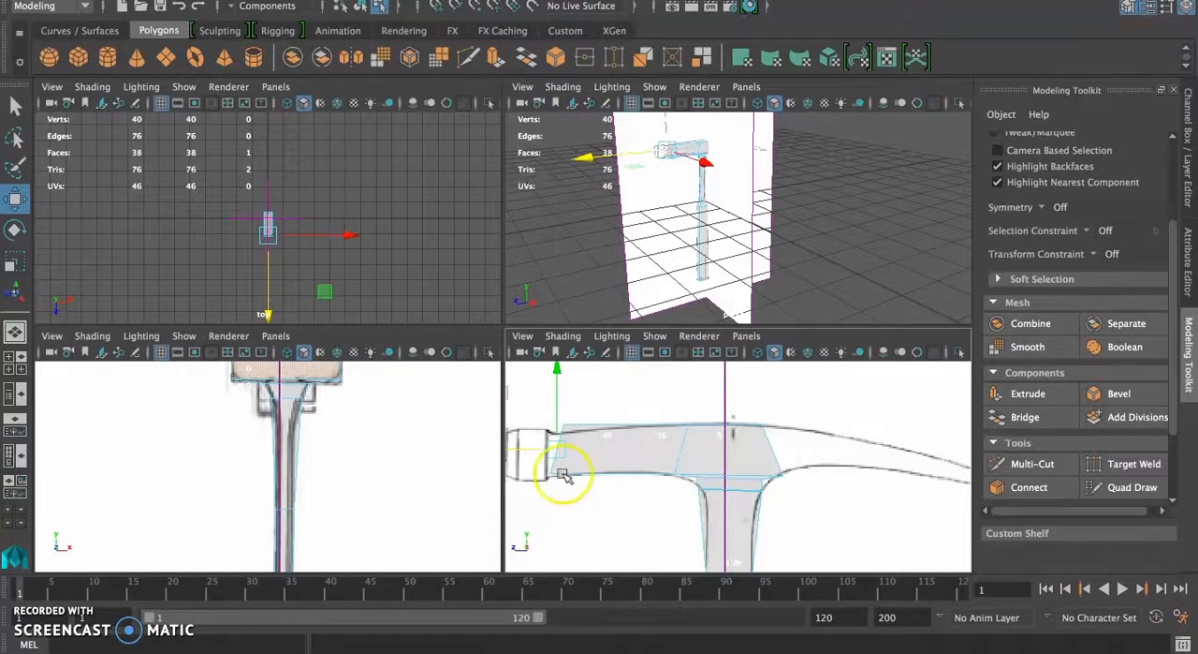
# Step: Switch to vertex mode and fit the extruded end's upper and lower vertices to the side reference's collar outline
pyautogui.keyDown('alt'); pyautogui.moveTo(637, 480); pyautogui.dragTo(640, 472, button='middle'); pyautogui.keyUp('alt')
pyautogui.scroll(-5, 588, 444)
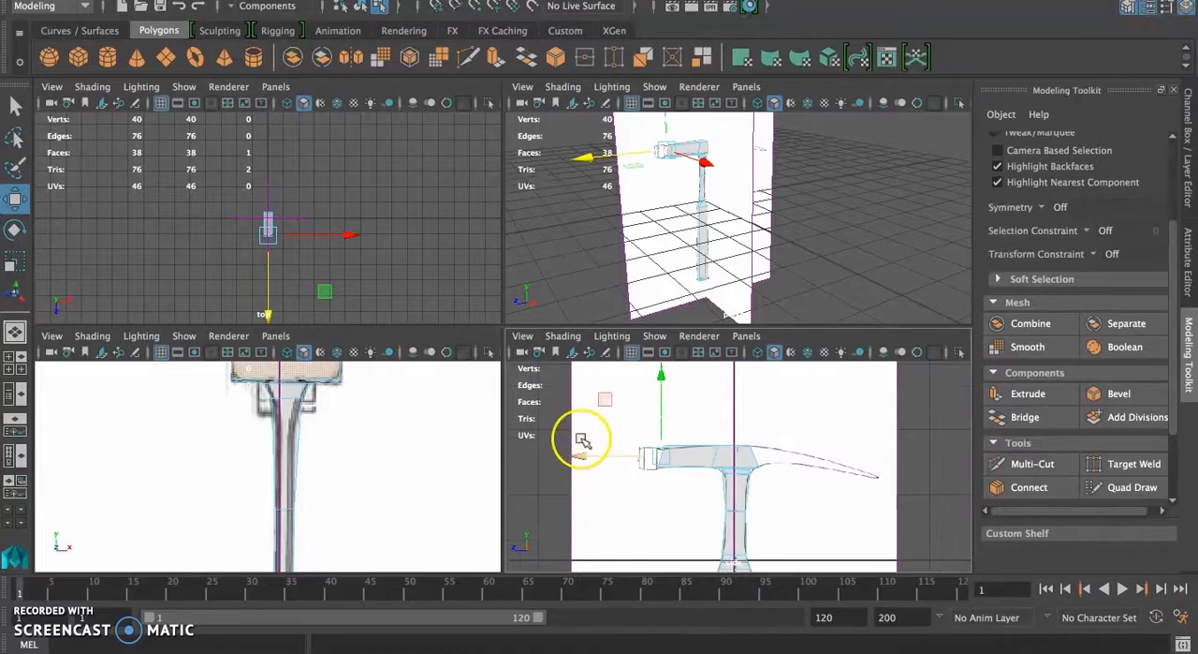
pyautogui.scroll(5, 659, 470)
pyautogui.moveTo(622, 448); pyautogui.dragTo(554, 179, button='right')
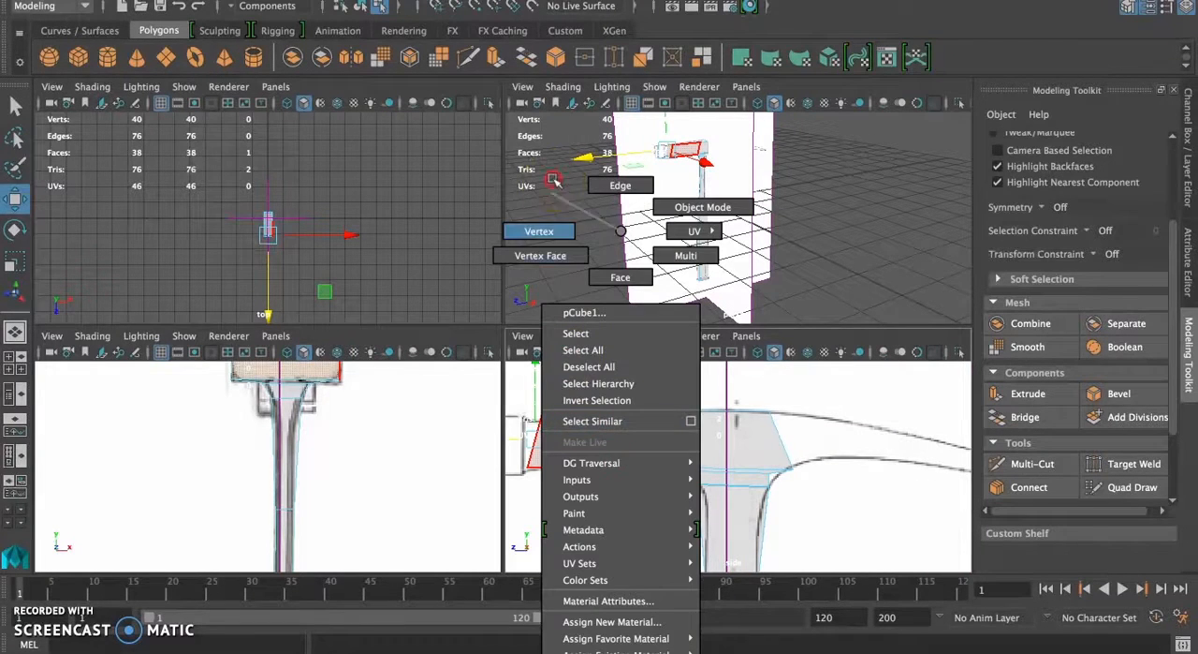
pyautogui.moveTo(553, 232); pyautogui.dragTo(553, 232, button='right')
pyautogui.moveTo(527, 401)
pyautogui.mouseDown()
pyautogui.moveTo(576, 424)
pyautogui.moveTo(523, 423)
pyautogui.mouseUp()
pyautogui.moveTo(553, 480); pyautogui.dragTo(527, 467)
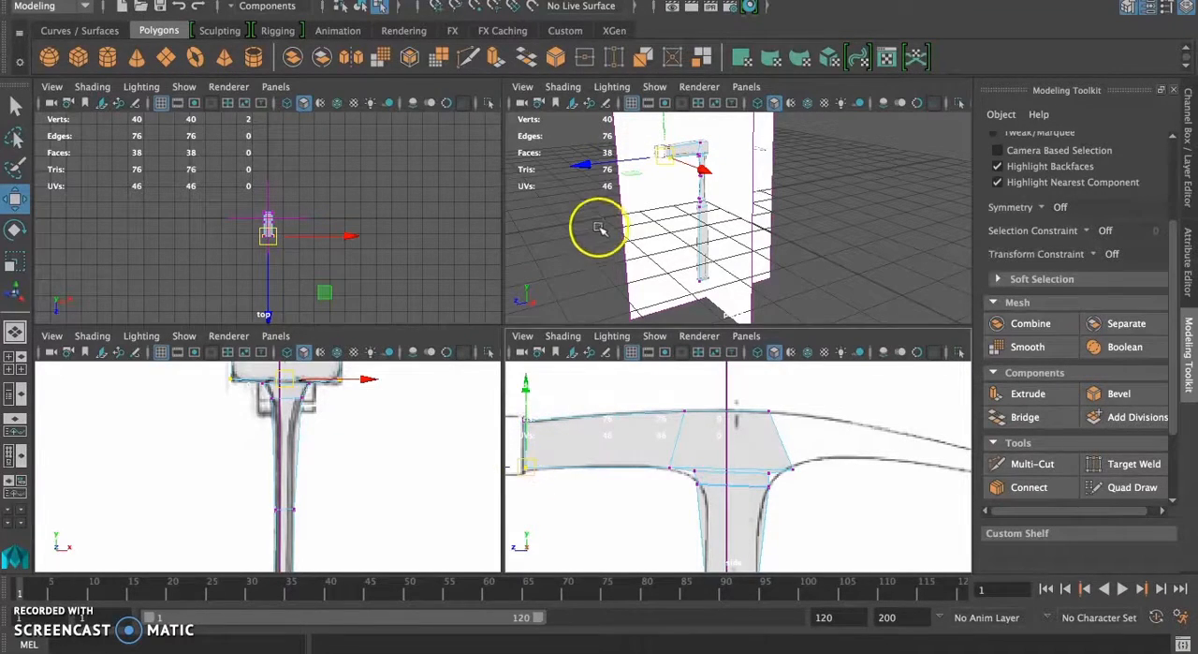
# Step: Examine the polygon counts in the perspective view, the Poly Count display option, and the selection count for vertices around the collar
pyautogui.keyDown('alt'); pyautogui.moveTo(600, 231); pyautogui.dragTo(722, 255, button='middle'); pyautogui.keyUp('alt')
pyautogui.press('space')
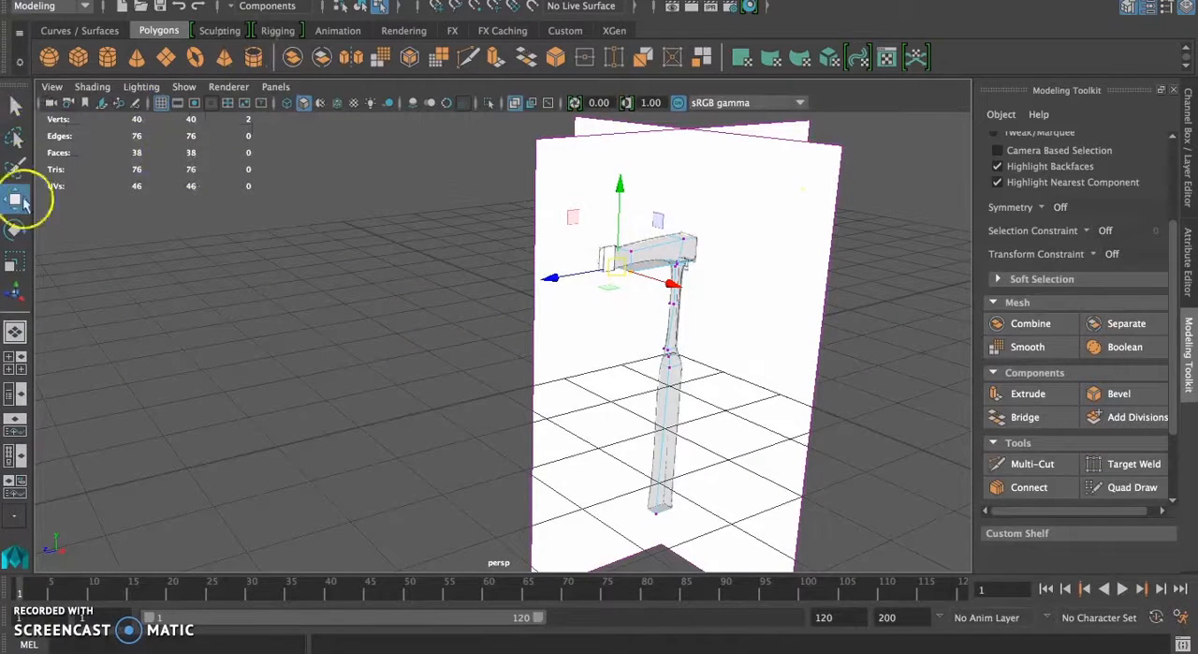
pyautogui.click(468, 308)
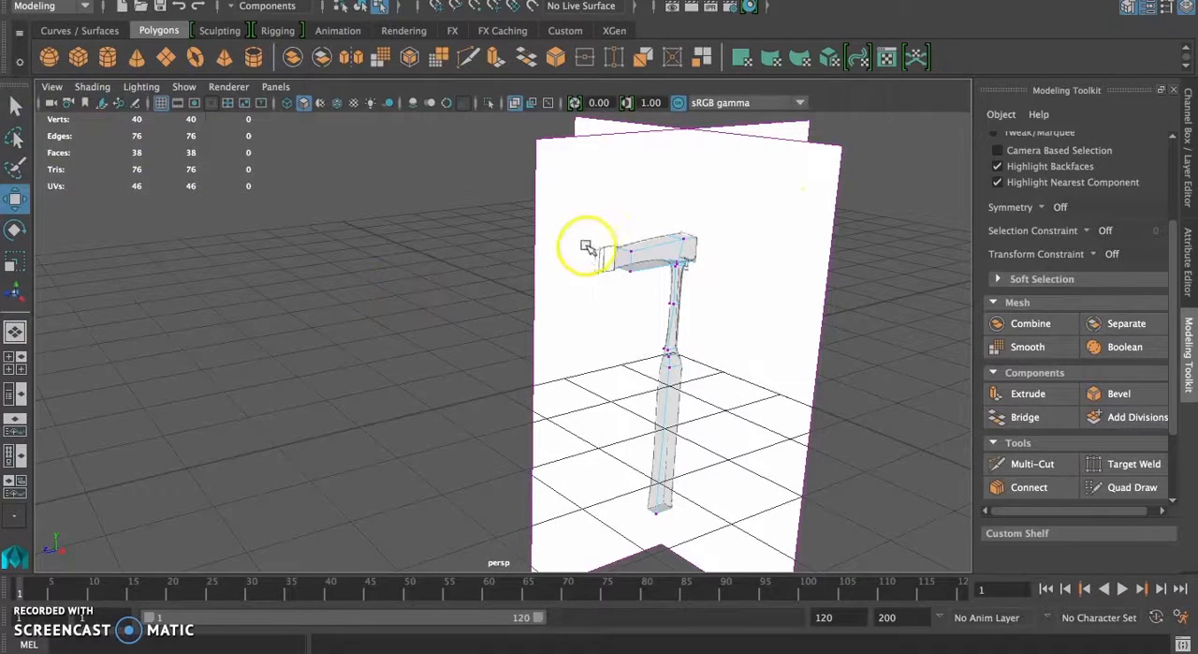
pyautogui.click(691, 249)
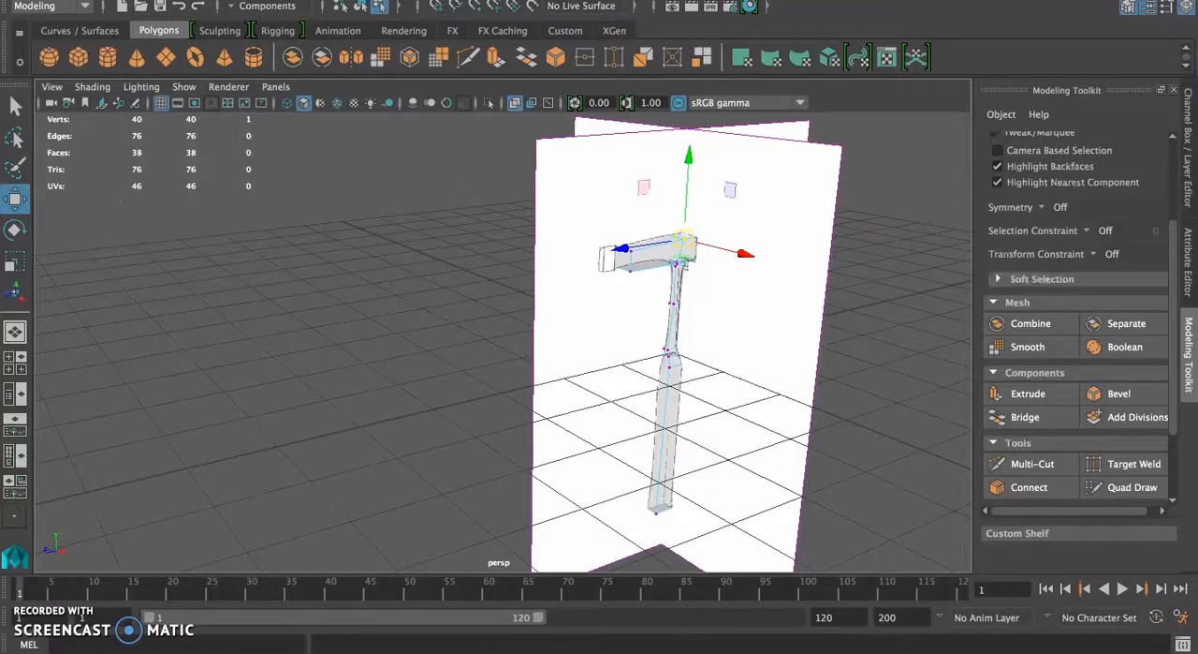
pyautogui.click(272, 0)
pyautogui.moveTo(327, 0)
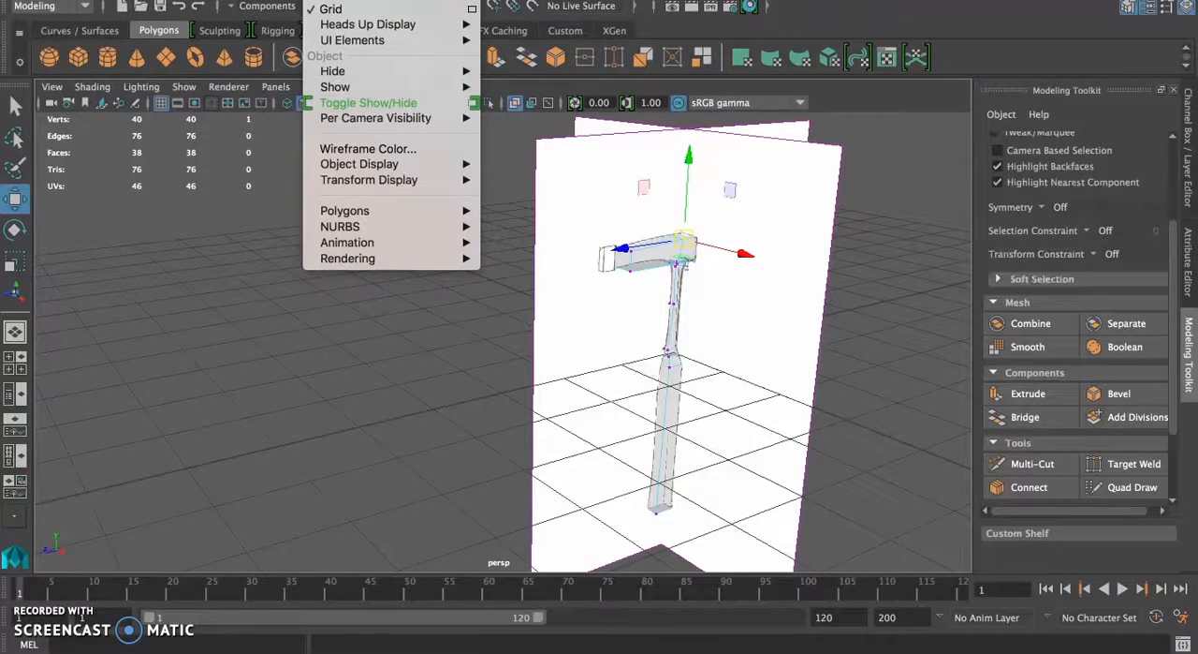
pyautogui.moveTo(356, 22)
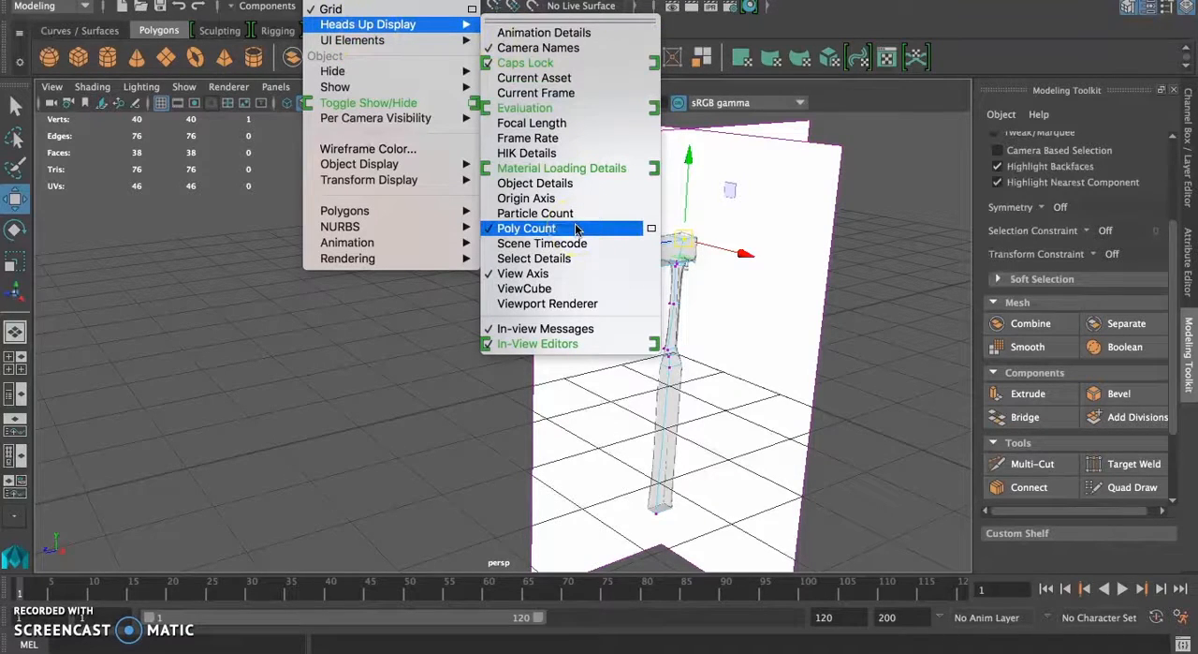
pyautogui.click(324, 339)
pyautogui.keyDown('alt'); pyautogui.moveTo(711, 384); pyautogui.dragTo(668, 345, button='middle'); pyautogui.keyUp('alt')
pyautogui.moveTo(607, 308); pyautogui.dragTo(672, 390)
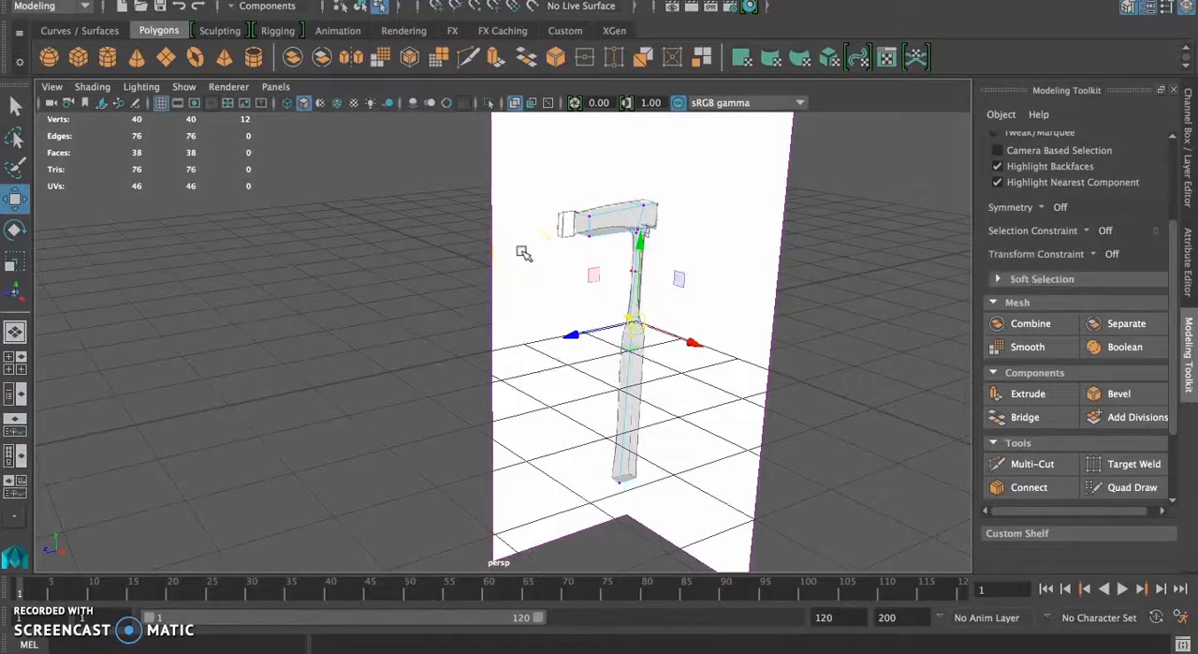
pyautogui.moveTo(759, 294)
pyautogui.keyDown('alt'); pyautogui.mouseDown()
pyautogui.moveTo(712, 262)
pyautogui.moveTo(749, 267)
pyautogui.moveTo(748, 281)
pyautogui.mouseUp(); pyautogui.keyUp('alt')
pyautogui.scroll(-3, 740, 286)
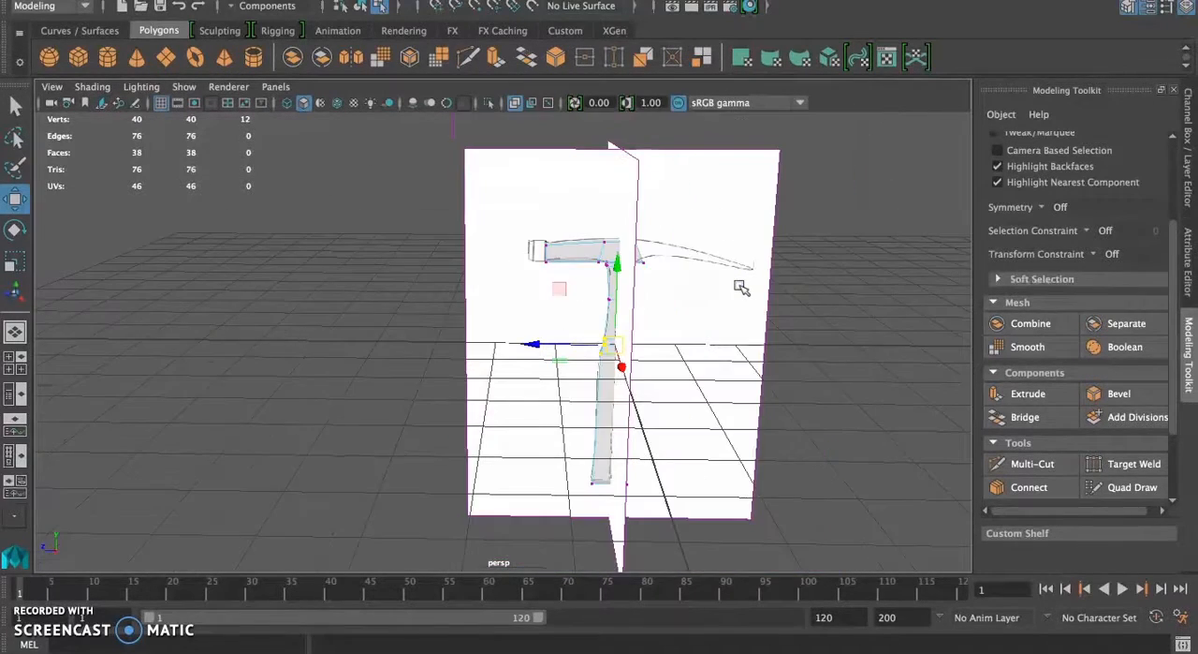
# Step: Delete the long side face of the extruded section between the head's centre and the striking end
pyautogui.scroll(5, 740, 286)
pyautogui.scroll(3, 740, 287)
pyautogui.moveTo(652, 145); pyautogui.dragTo(652, 188, button='right')
pyautogui.click(656, 157)
pyautogui.press('Delete')
# Step: Bridge the opening's two short end edges with 0 divisions to close the side of the extruded section
pyautogui.moveTo(624, 278)
pyautogui.keyDown('alt'); pyautogui.mouseDown()
pyautogui.moveTo(613, 323)
pyautogui.moveTo(620, 300)
pyautogui.mouseUp(); pyautogui.keyUp('alt')
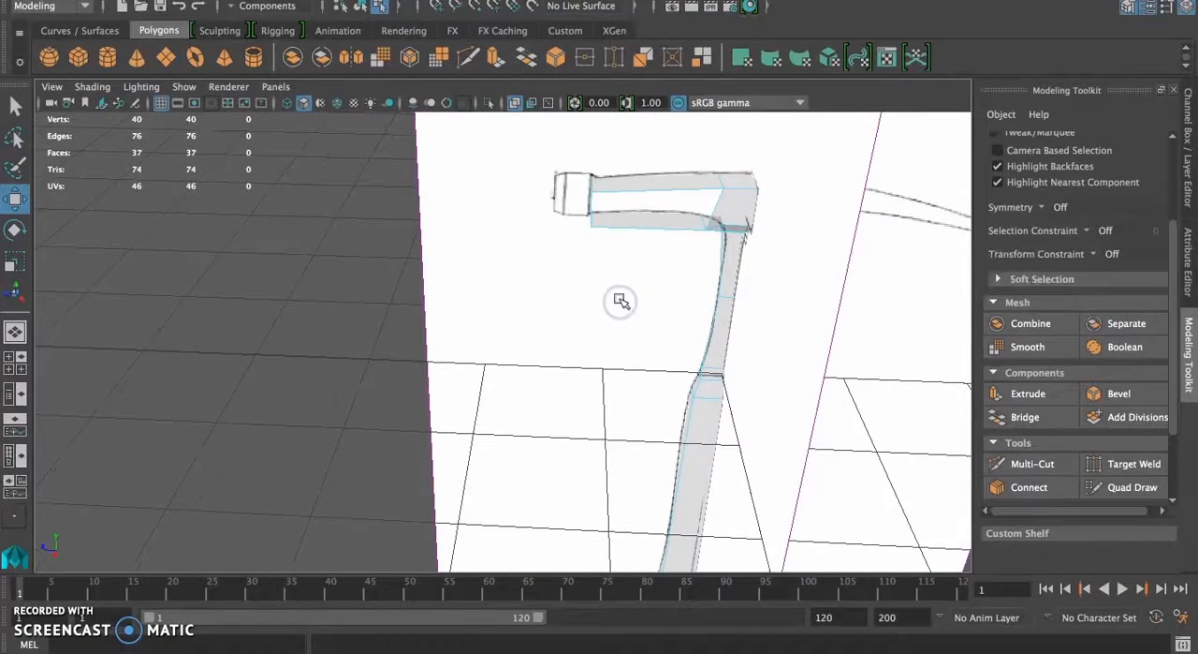
pyautogui.rightClick(720, 215)
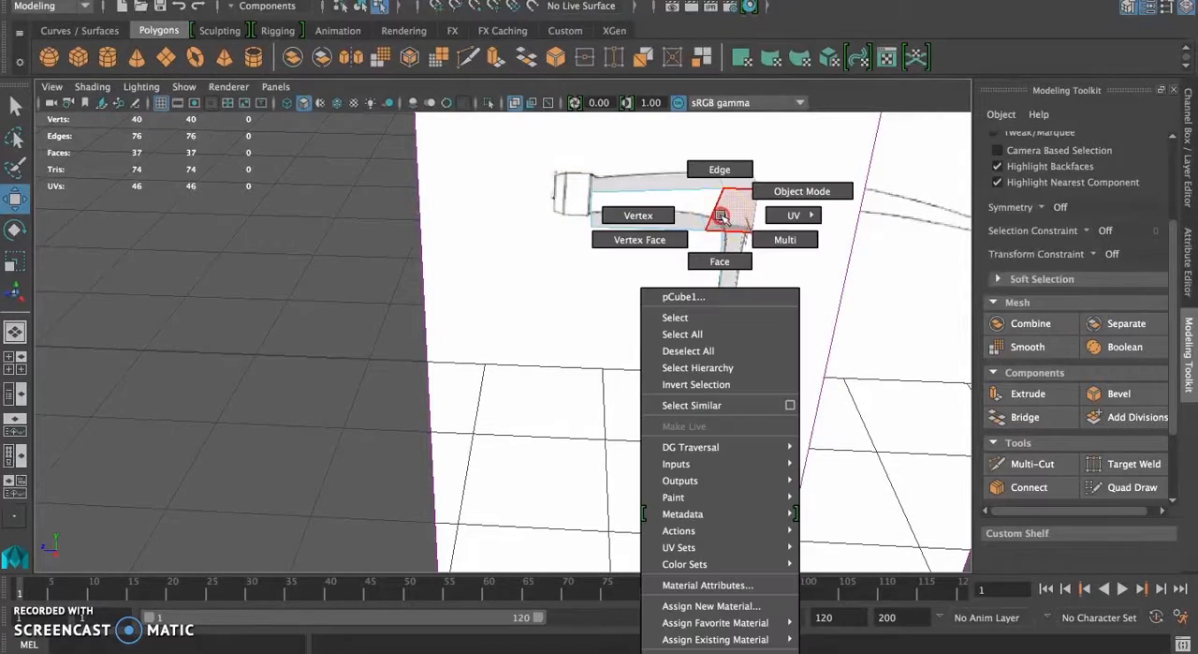
pyautogui.moveTo(720, 215); pyautogui.dragTo(720, 174, button='right')
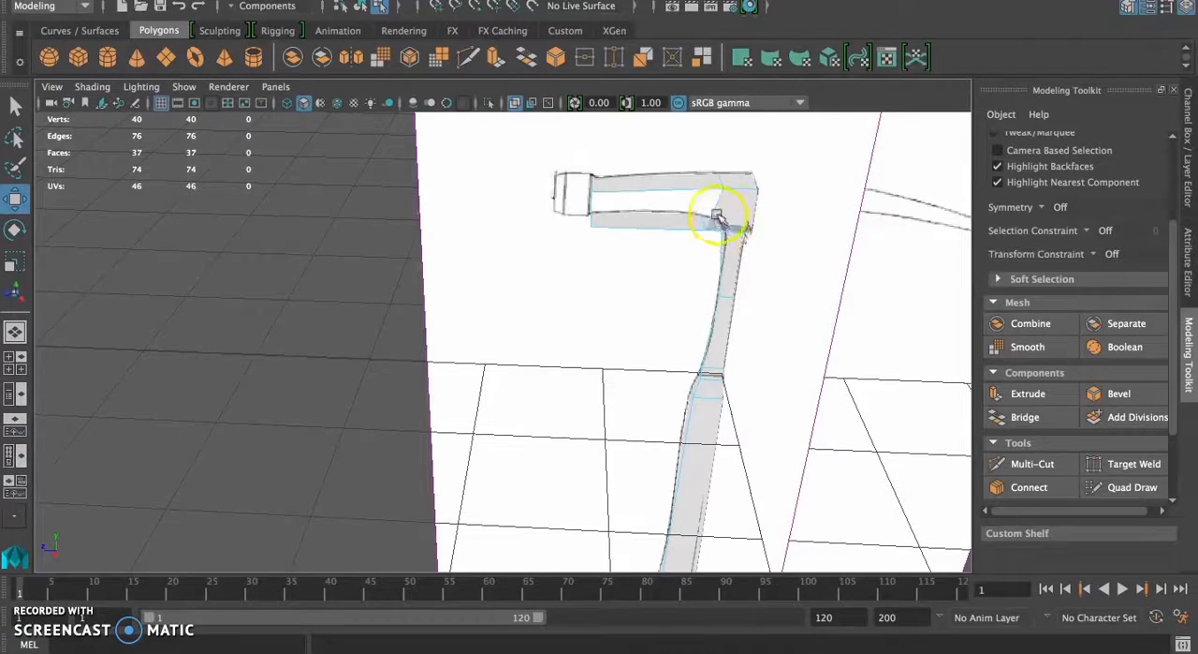
pyautogui.click(716, 207)
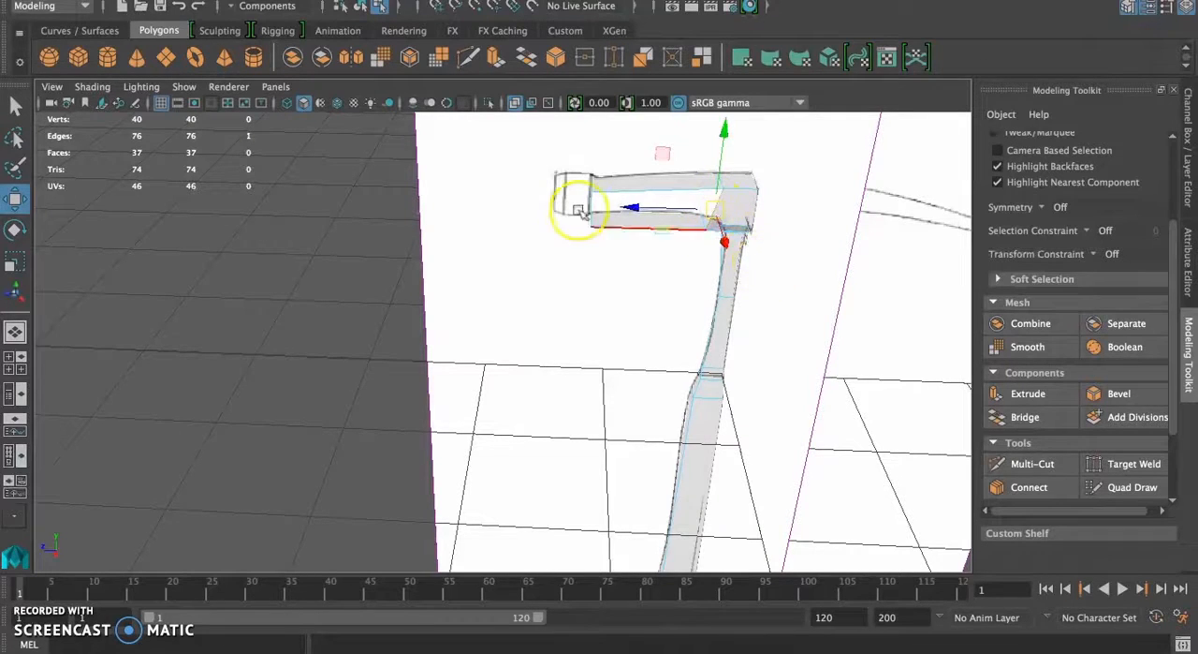
pyautogui.keyDown('alt'); pyautogui.moveTo(611, 201); pyautogui.dragTo(603, 308); pyautogui.keyUp('alt')
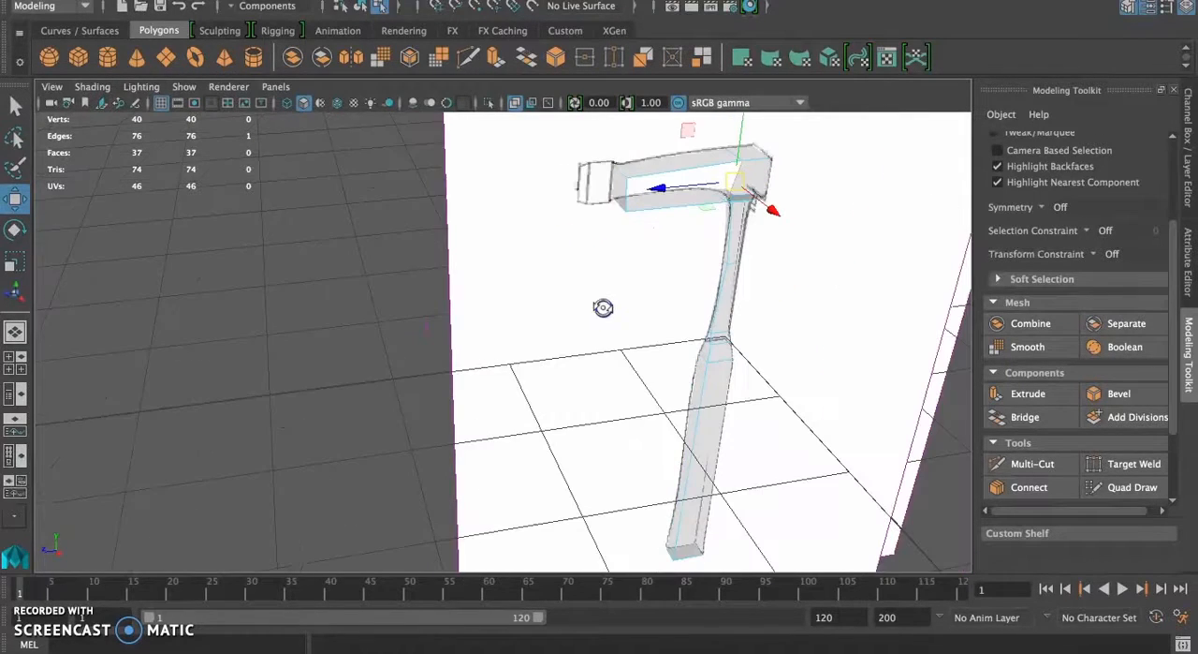
pyautogui.keyDown('shift'); pyautogui.click(628, 189); pyautogui.keyUp('shift')
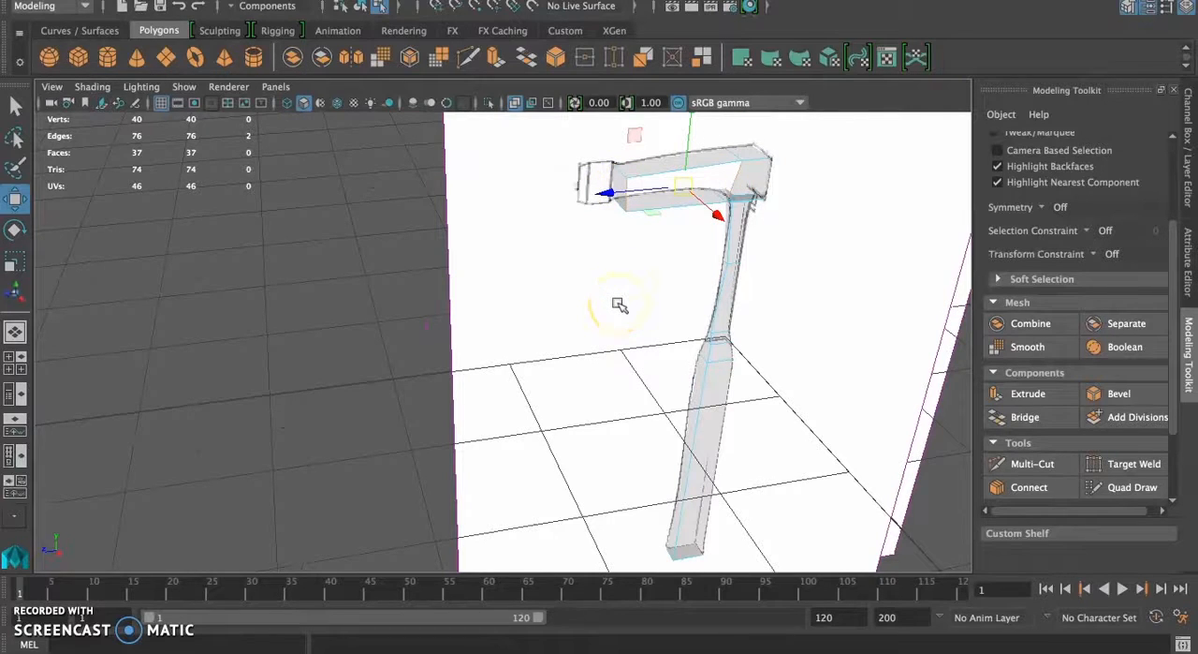
pyautogui.click(1011, 417)
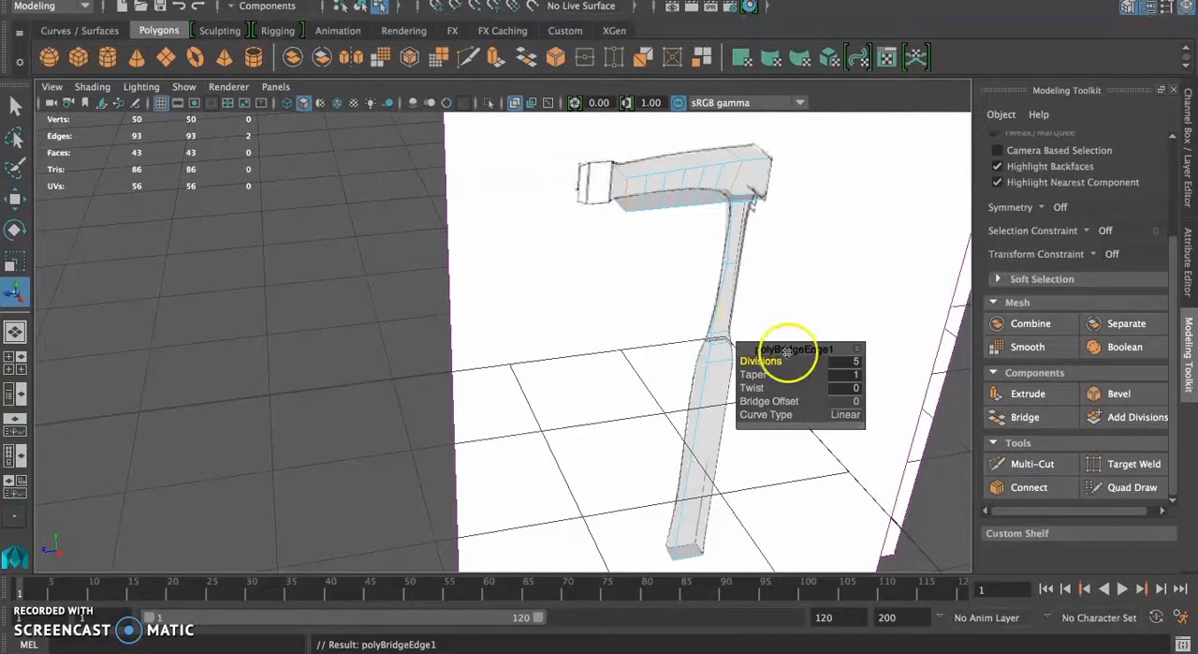
pyautogui.moveTo(766, 364); pyautogui.dragTo(755, 363)
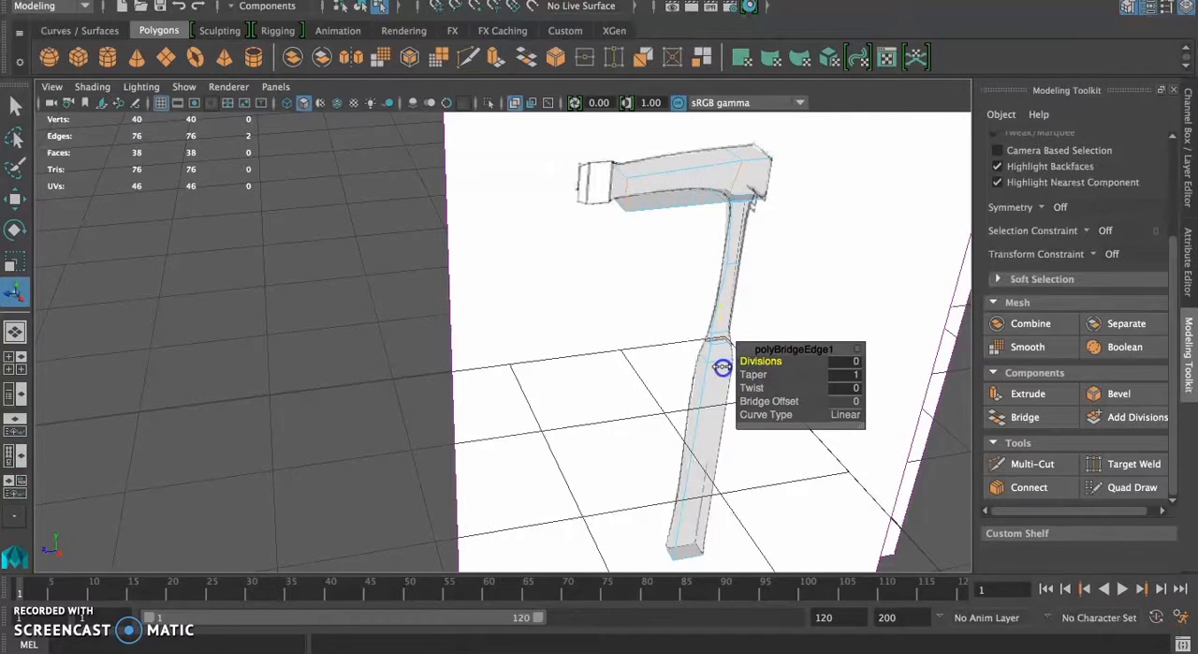
# Step: Hide the imagePlanes display layer so only the hammer mesh remains in the perspective view
pyautogui.keyDown('alt'); pyautogui.moveTo(652, 260); pyautogui.dragTo(597, 258); pyautogui.keyUp('alt')
pyautogui.keyDown('alt'); pyautogui.moveTo(597, 258); pyautogui.dragTo(620, 251, button='right'); pyautogui.keyUp('alt')
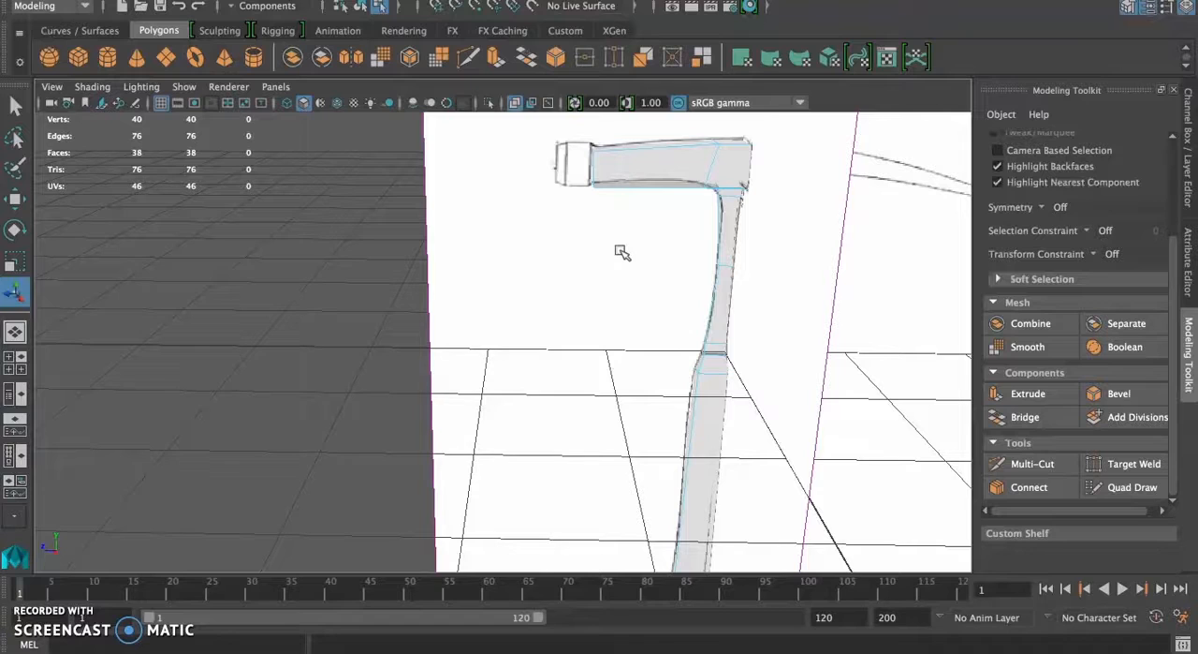
pyautogui.keyDown('alt'); pyautogui.moveTo(622, 252); pyautogui.dragTo(543, 300, button='right'); pyautogui.keyUp('alt')
pyautogui.keyDown('alt'); pyautogui.moveTo(544, 299); pyautogui.dragTo(661, 303); pyautogui.keyUp('alt')
pyautogui.click(1185, 122)
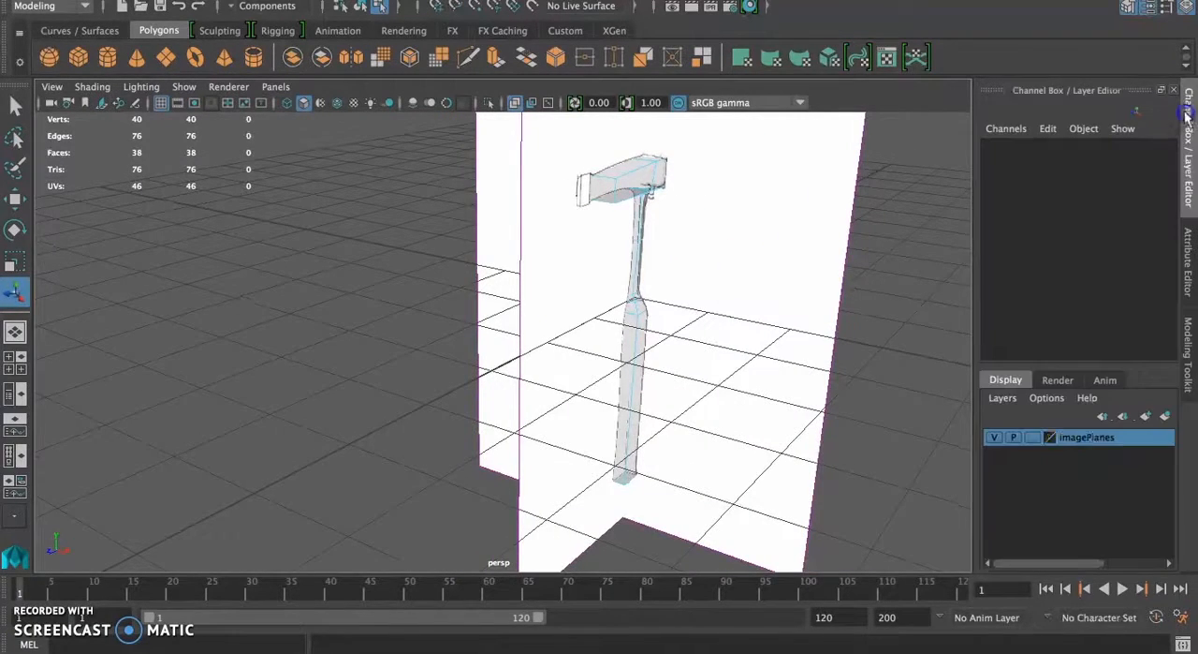
pyautogui.click(1006, 438)
pyautogui.keyDown('alt'); pyautogui.moveTo(762, 394); pyautogui.dragTo(744, 372); pyautogui.keyUp('alt')
# Step: Select the hammer mesh in object mode with smooth mesh preview and turn off X-Ray shading
pyautogui.click(649, 390)
pyautogui.moveTo(683, 333); pyautogui.dragTo(730, 204, button='right')
pyautogui.click(659, 416)
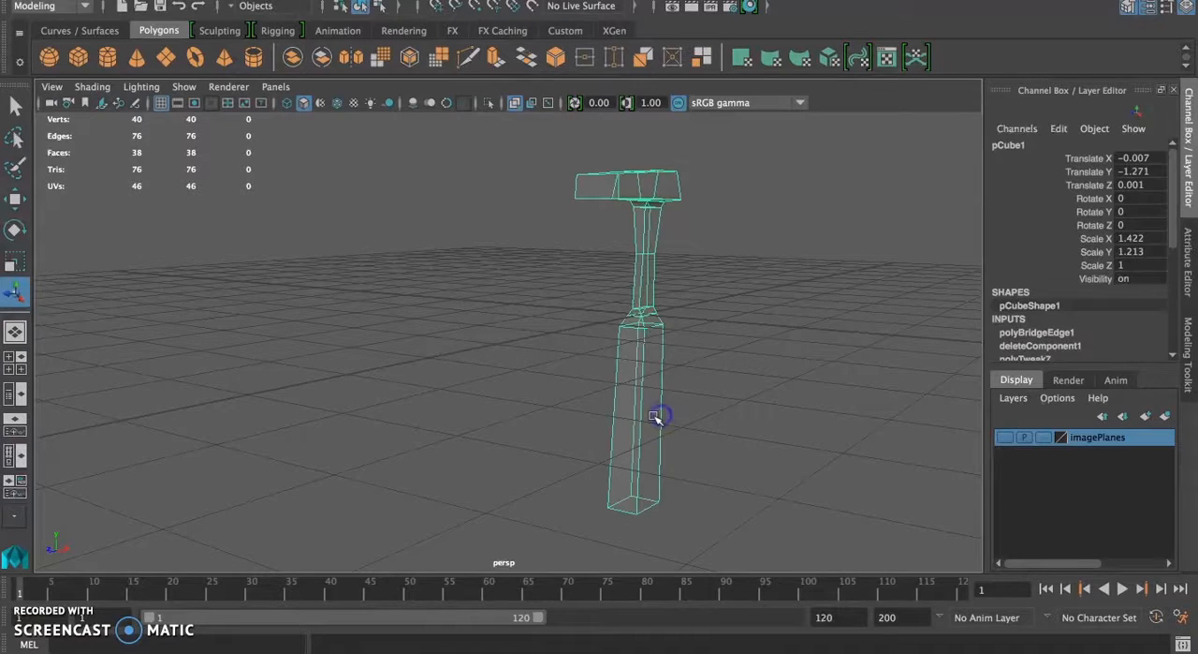
pyautogui.press('3')
pyautogui.click(56, 86)
pyautogui.click(125, 253)
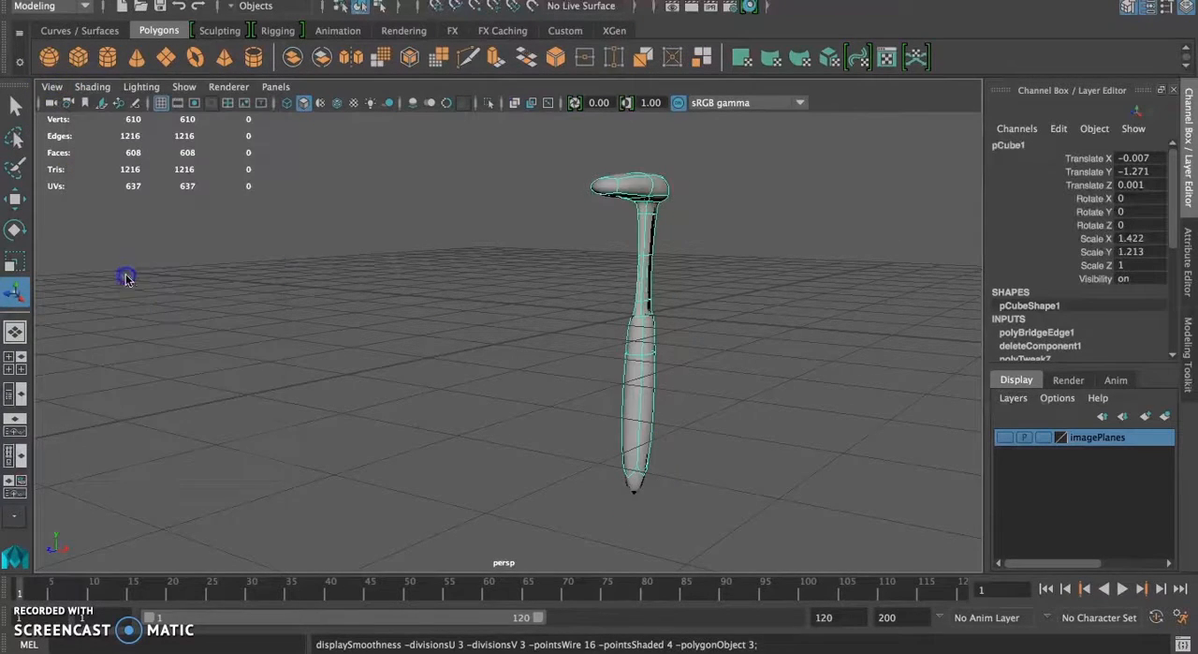
# Step: Compare the hammer's unsmoothed mesh with its smooth preview and its combined cage-and-smooth display, ending on the unsmoothed mesh
pyautogui.press('1')
pyautogui.press('3')
pyautogui.press('1')
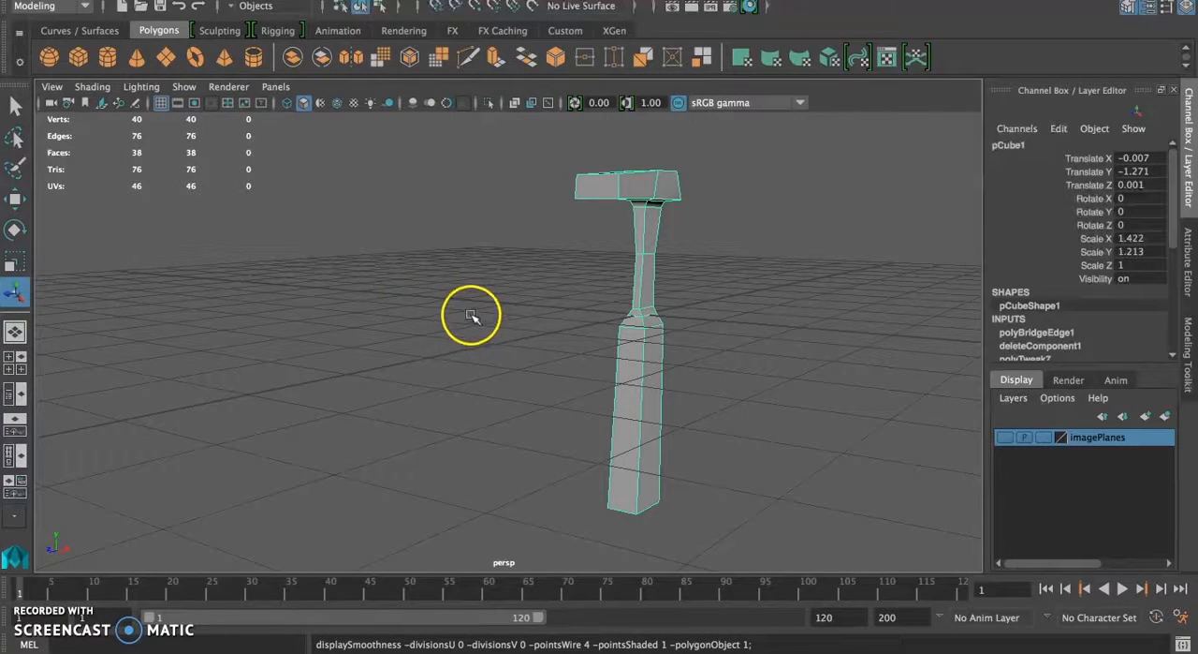
pyautogui.press('3')
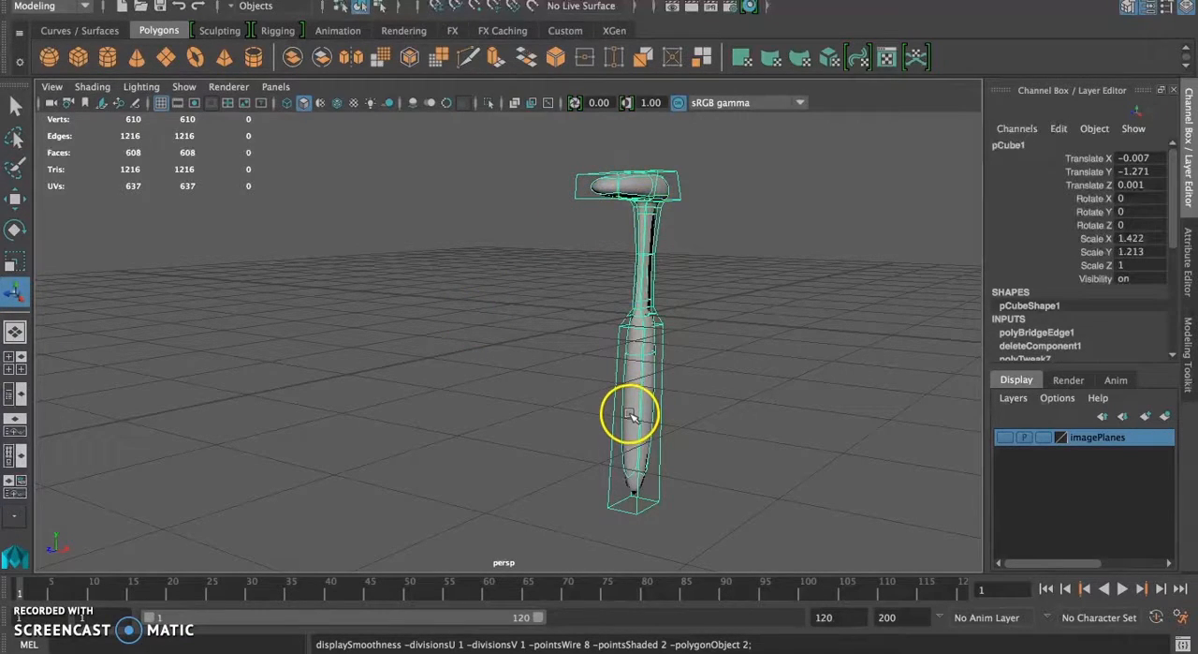
pyautogui.press('1')
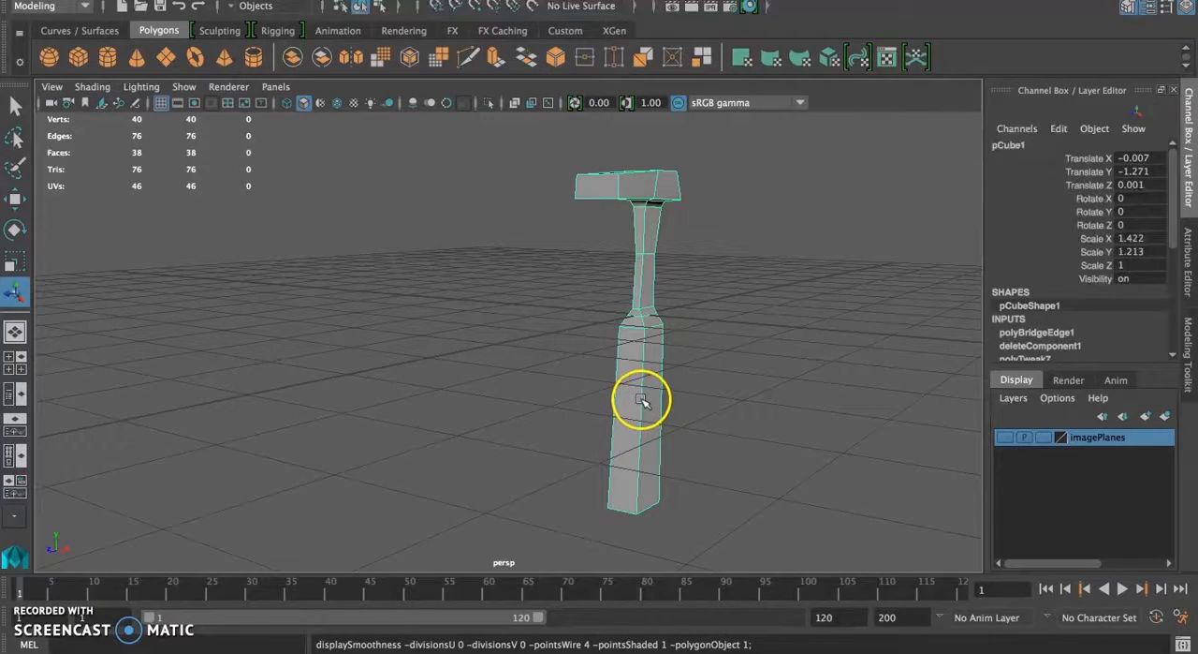
# Step: Switch the viewport through wireframe and shaded display to shaded display with texture maps
pyautogui.press('4')
pyautogui.press('5')
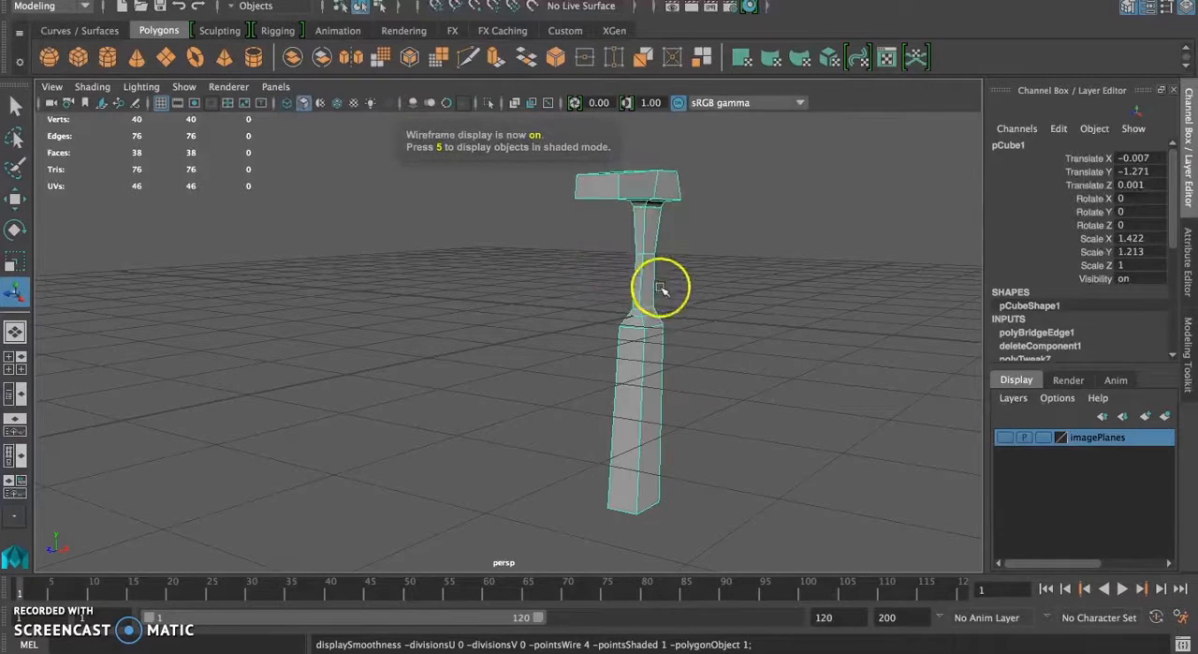
pyautogui.press('6')
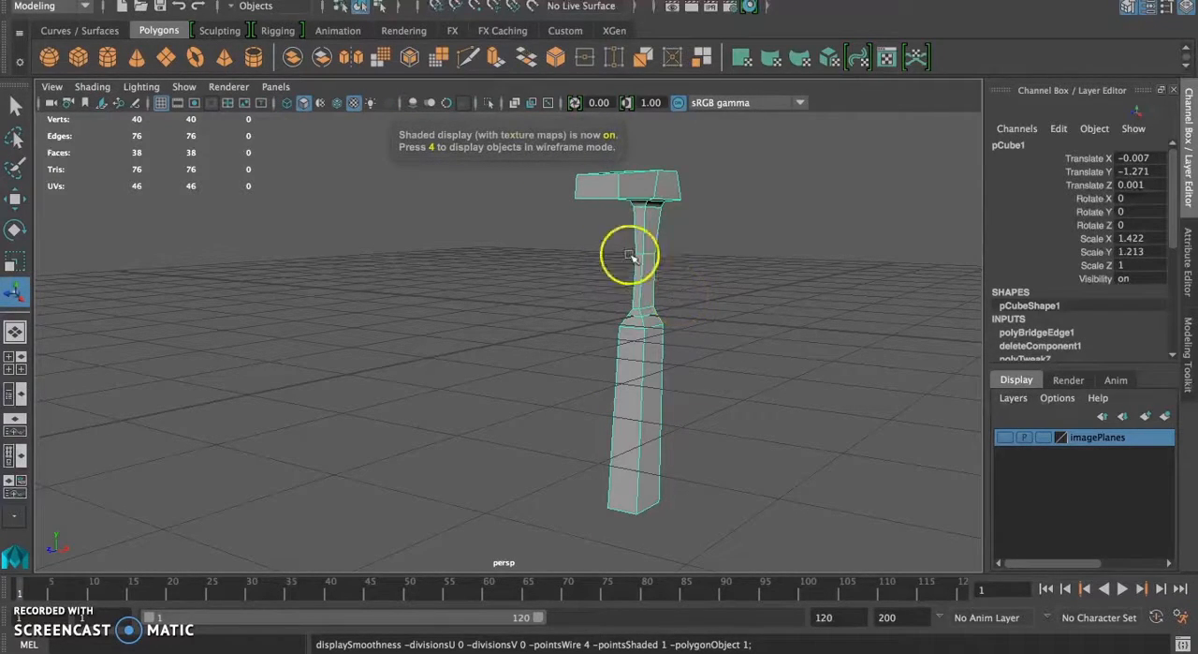